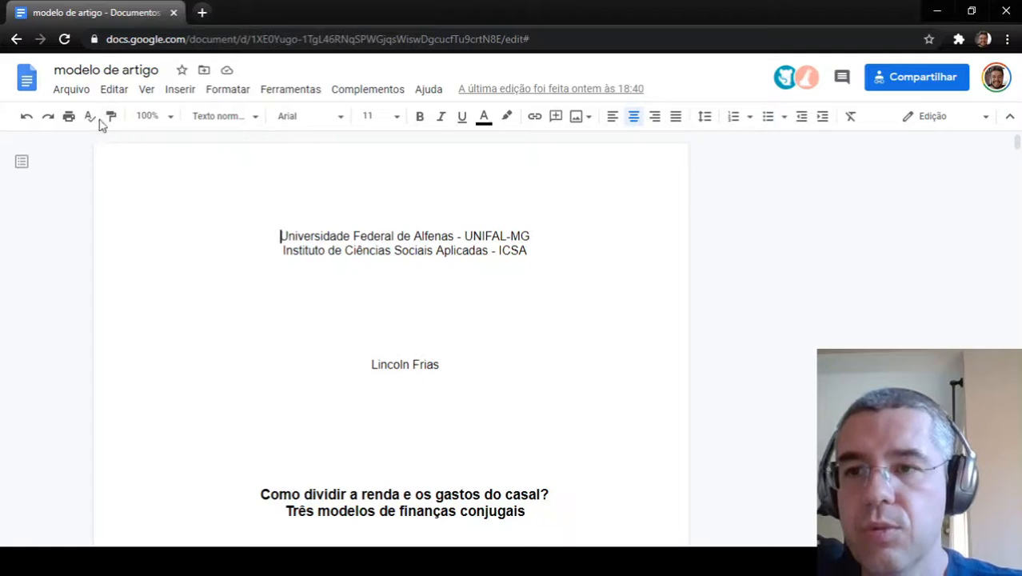
- Create a new blank spreadsheet from the open document and name it "teste"
left_click(76, 96)
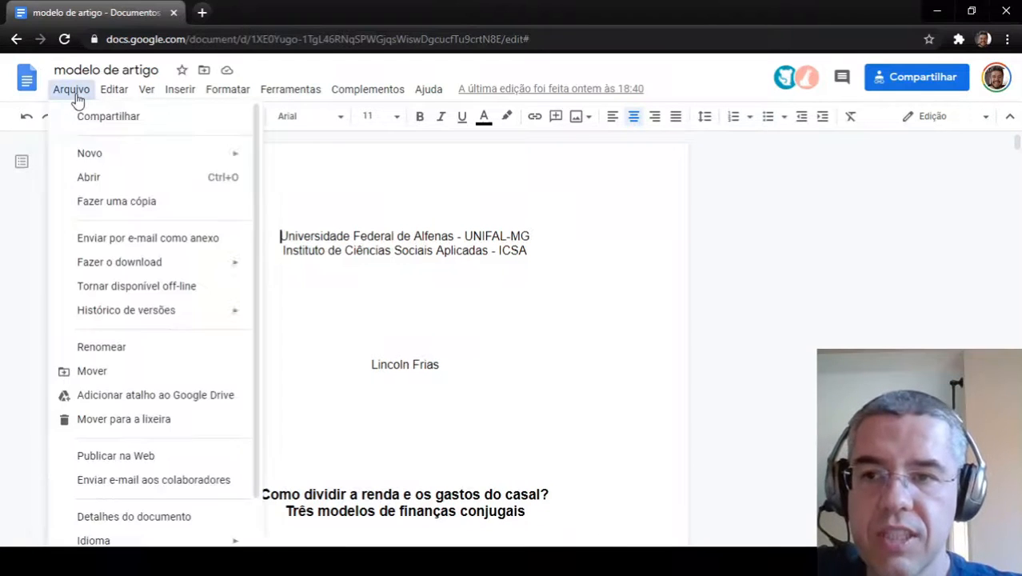
mouse_move(116, 163)
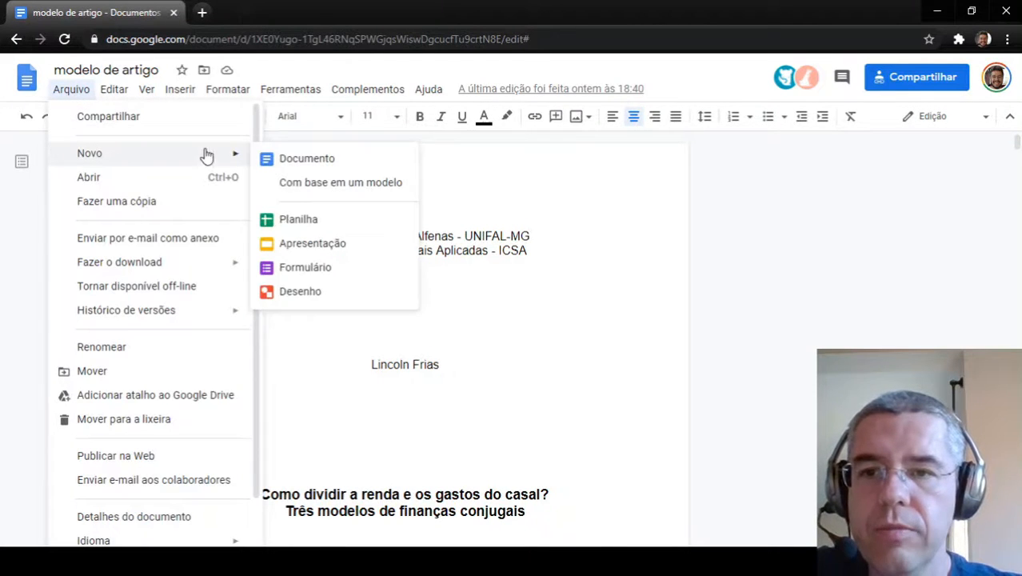
left_click(311, 226)
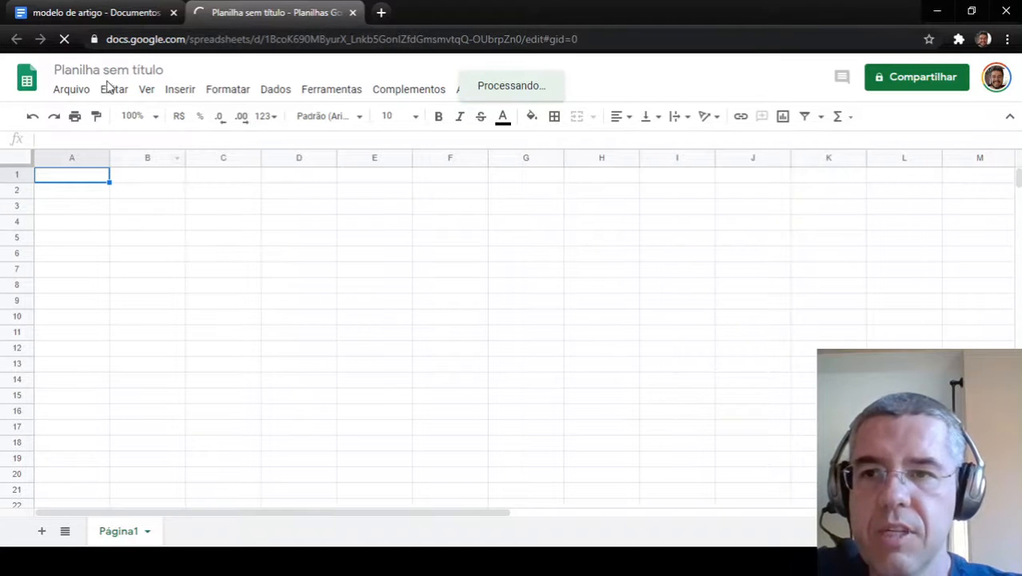
left_click(128, 70)
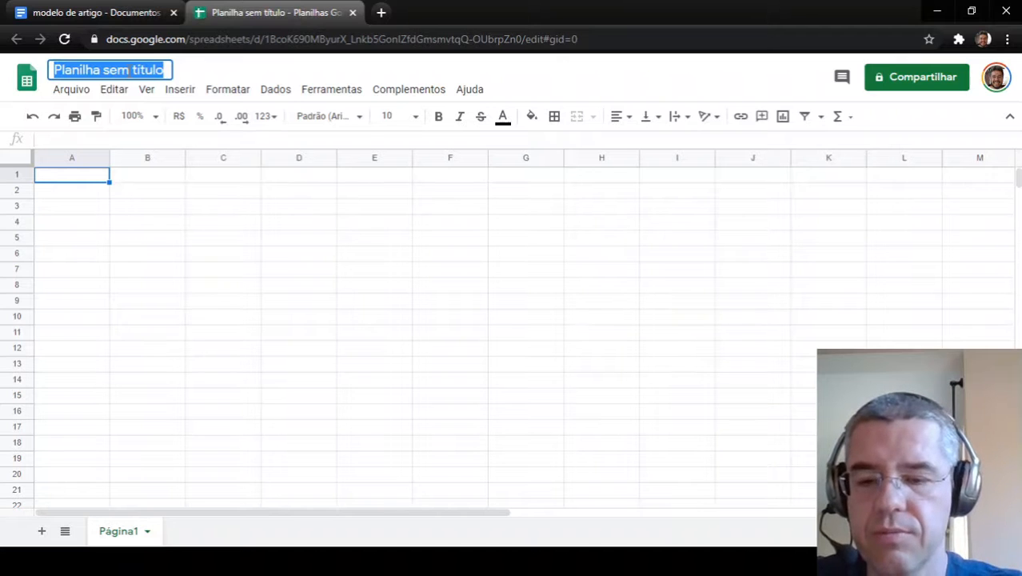
type("teste")
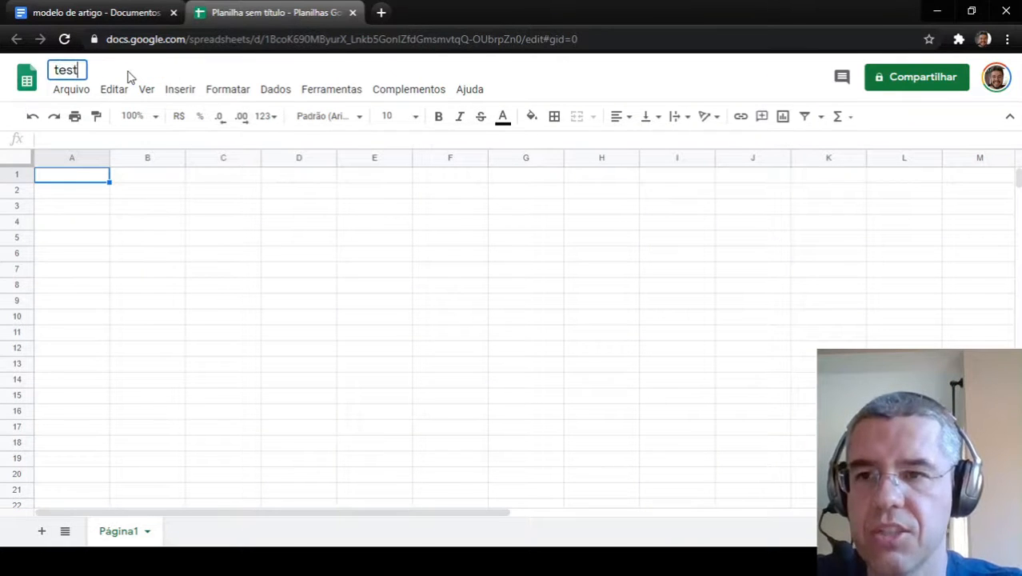
left_click(192, 291)
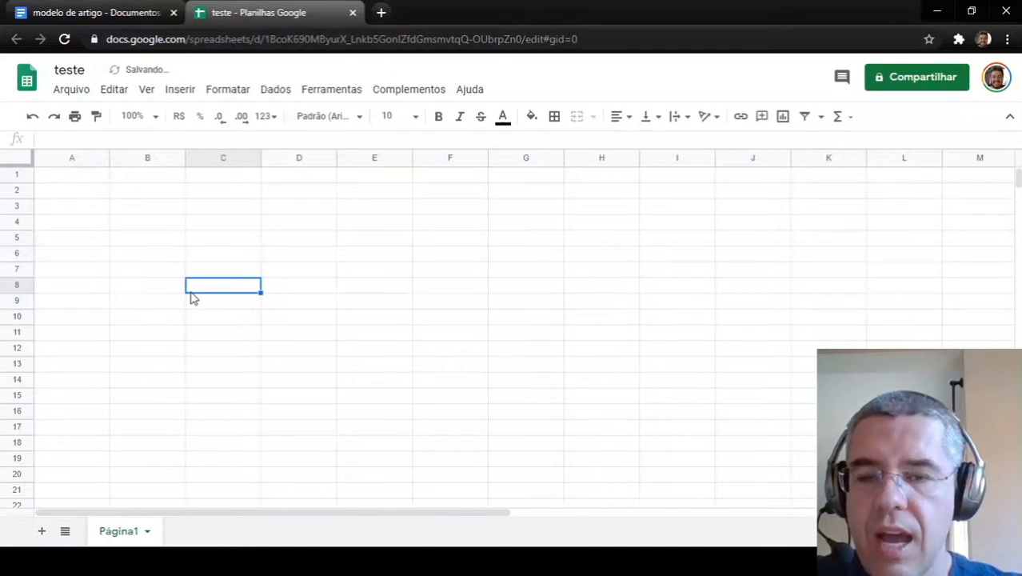
left_click(377, 291)
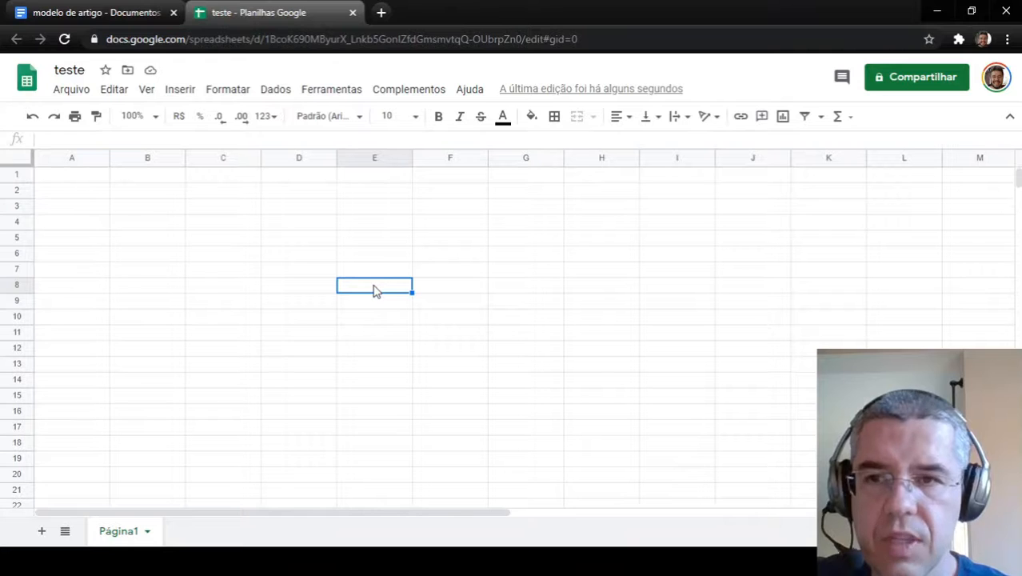
- Look through the "modelo de artigo" document, examining its text sections and the layout of the Quadro 1 table
left_click(60, 9)
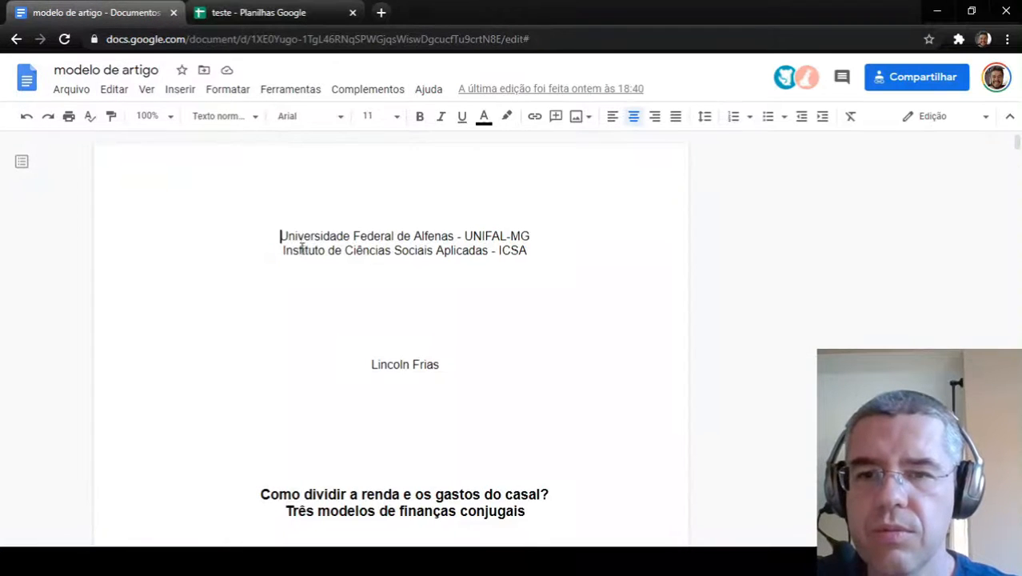
scroll(401, 331, "down", 3)
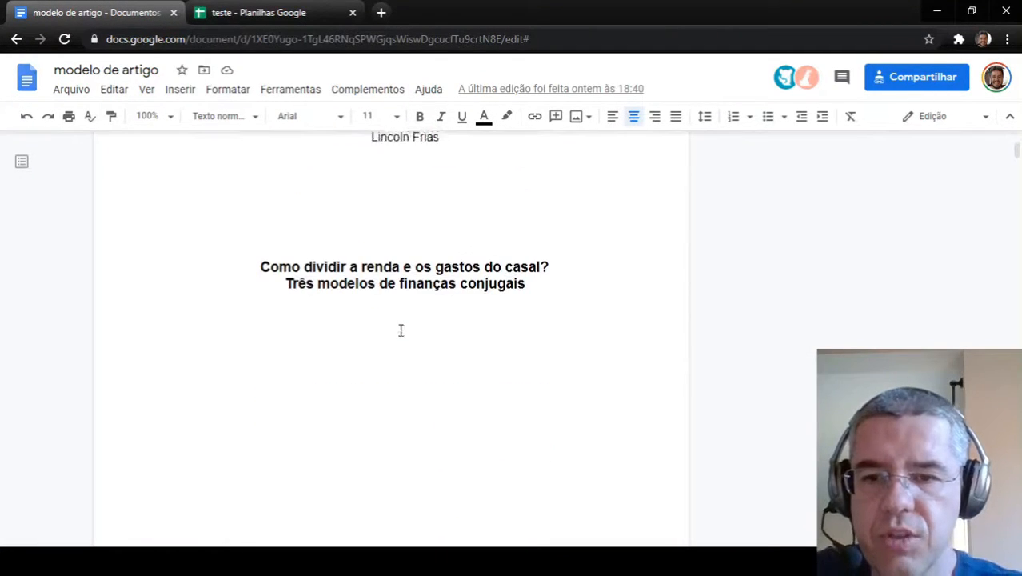
scroll(400, 330, "down", 10)
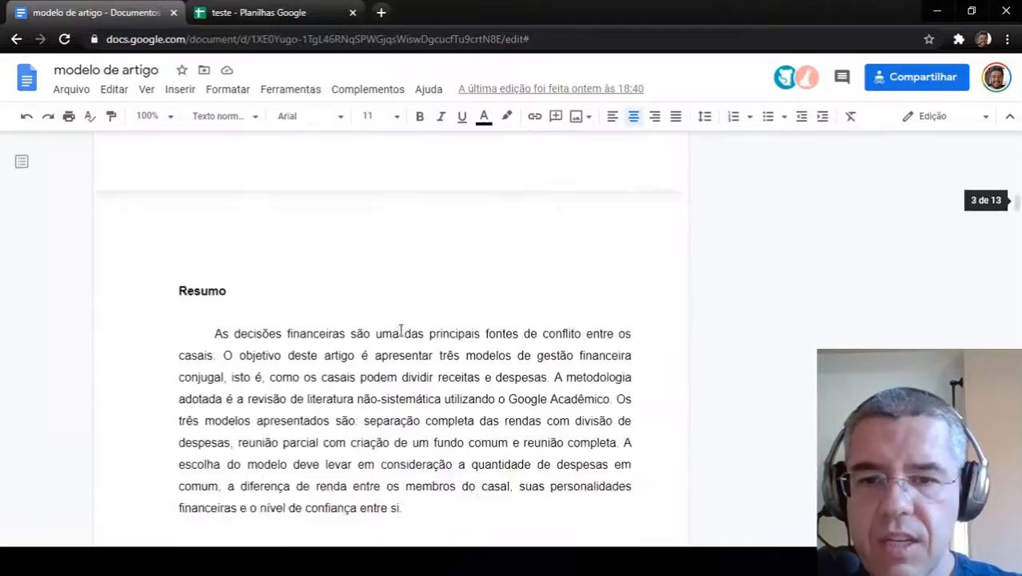
scroll(400, 330, "down", 15)
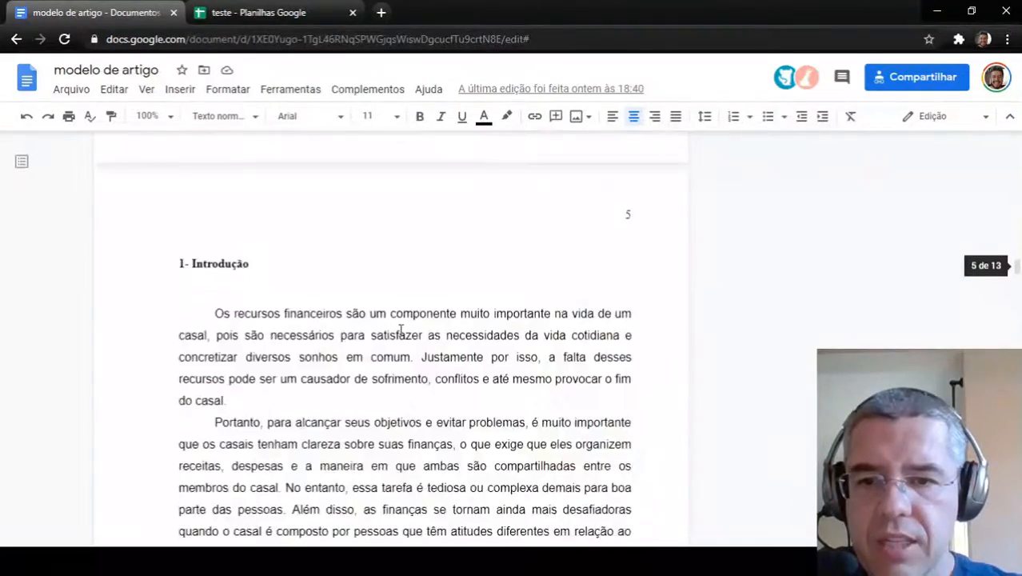
scroll(401, 330, "down", 15)
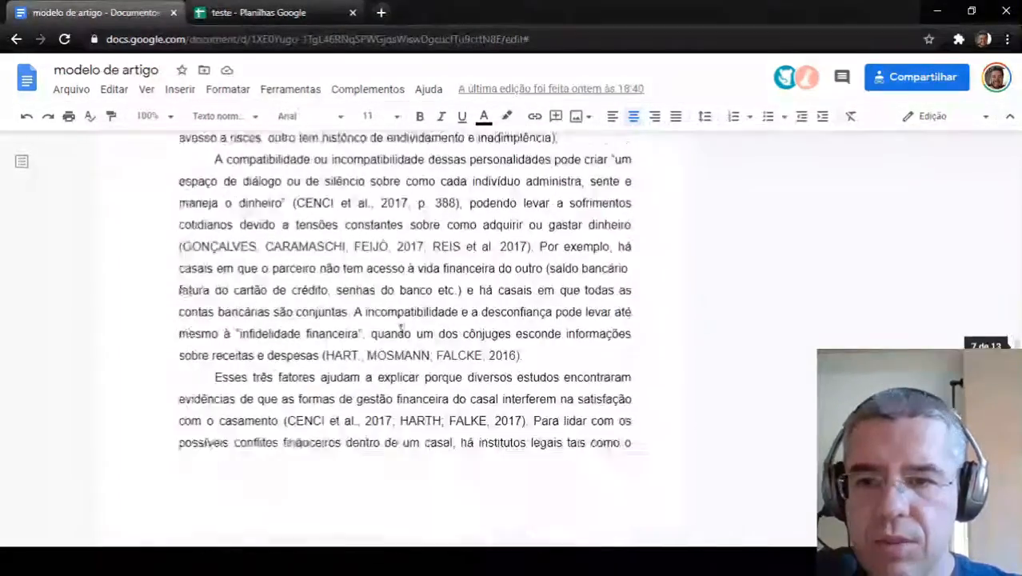
scroll(401, 331, "down", 9)
scroll(400, 330, "up", 4)
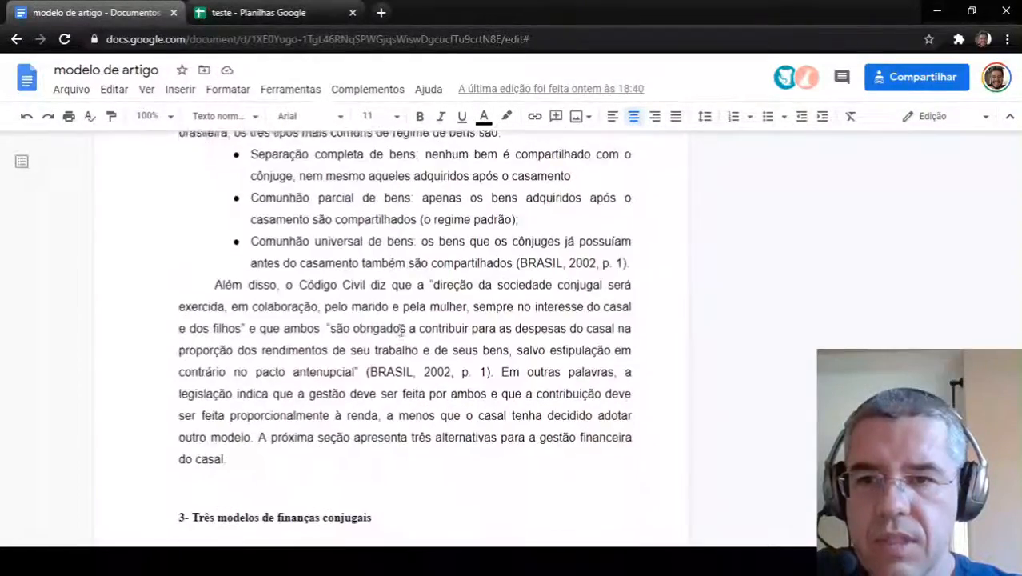
scroll(401, 331, "up", 1)
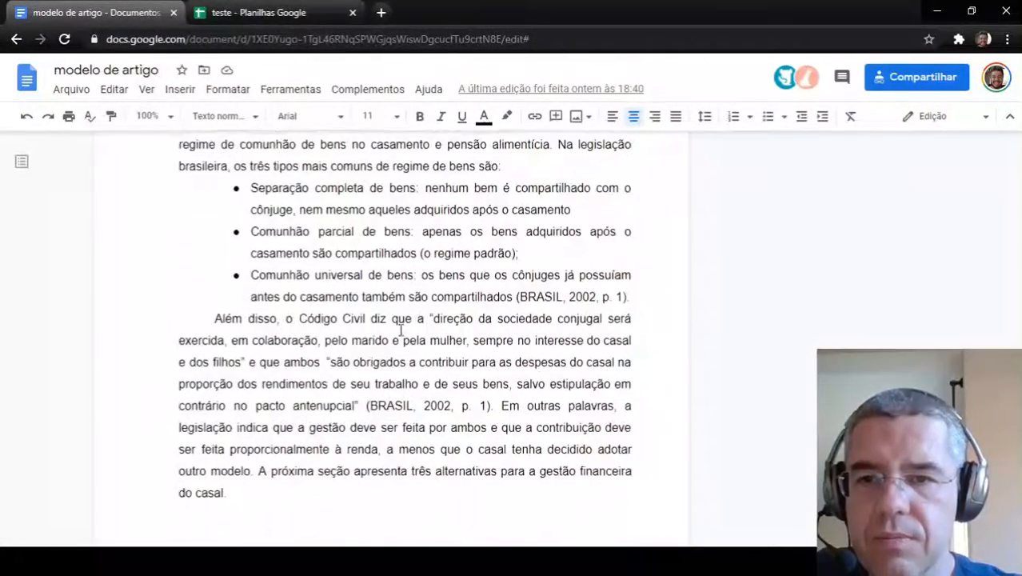
scroll(401, 331, "down", 10)
scroll(400, 330, "up", 1)
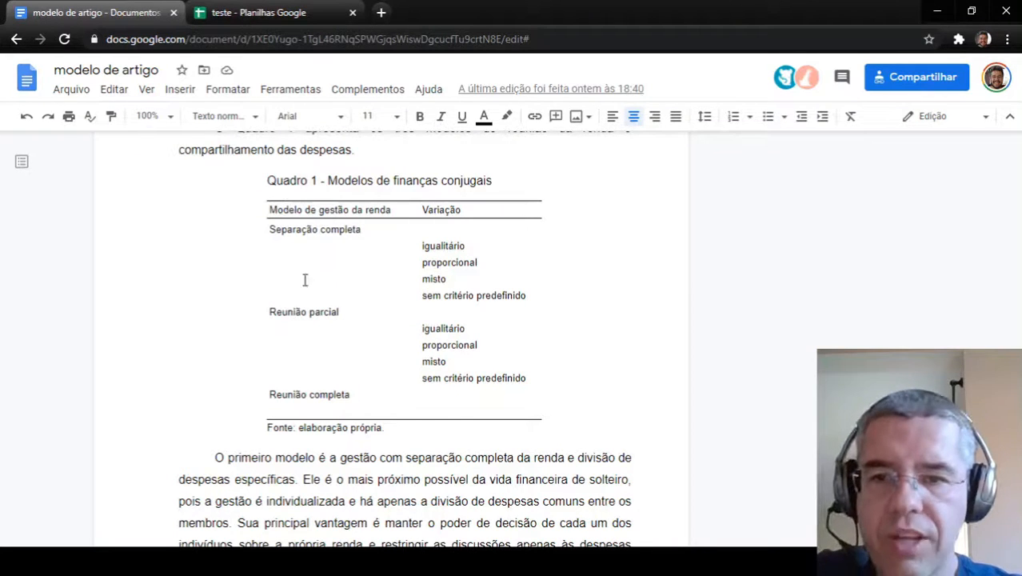
scroll(414, 415, "down", 6)
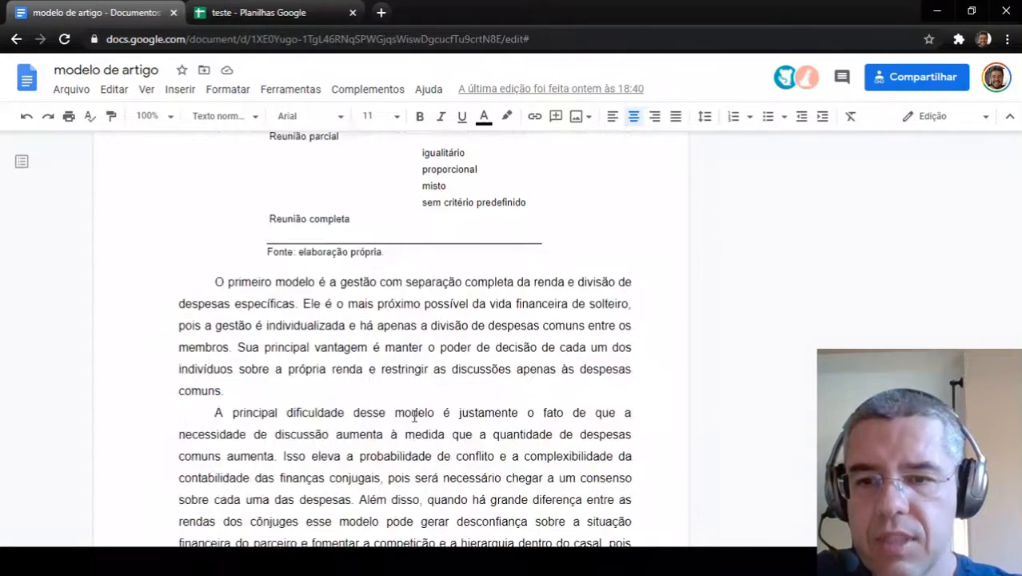
left_click(295, 346)
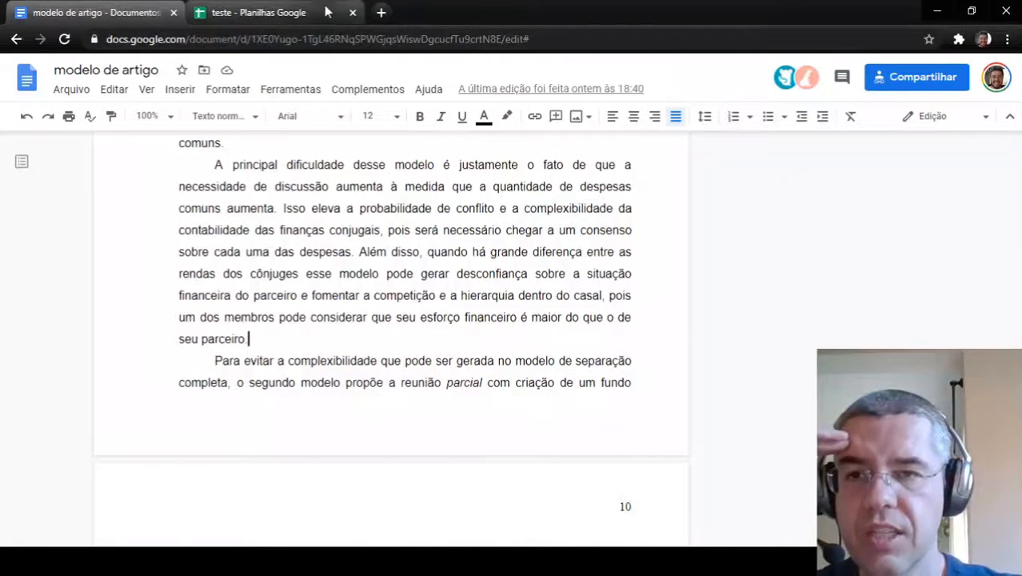
- In the "teste" spreadsheet, enter the column headers Pessoa, Idade and Renda in cells E8 to G8
left_click(303, 16)
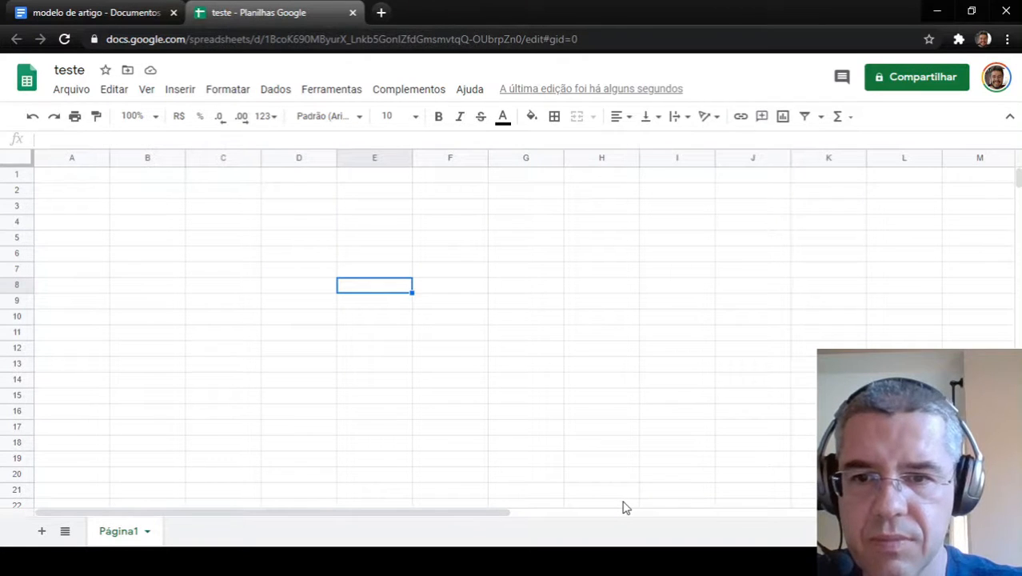
type("Pe")
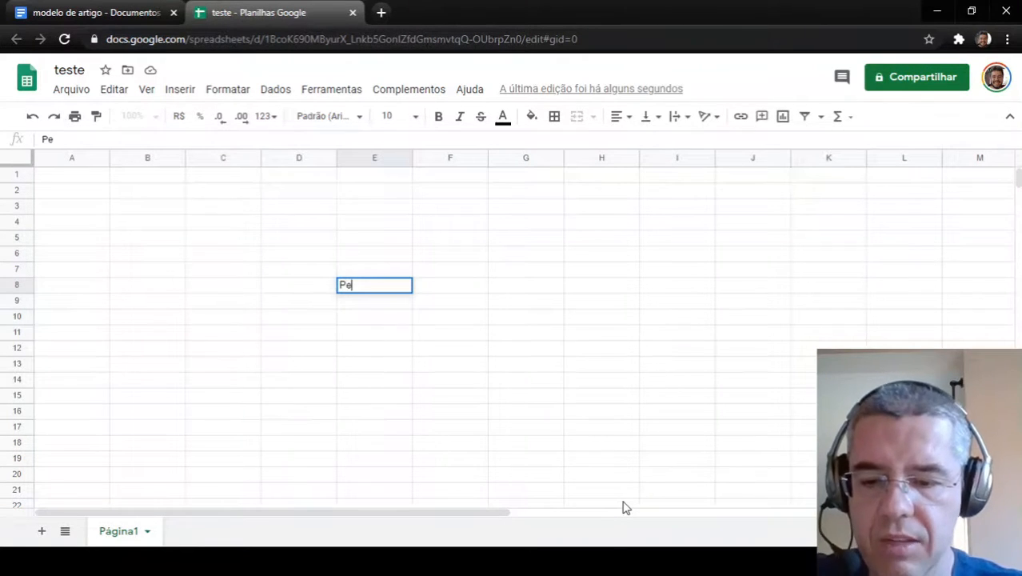
type("sso")
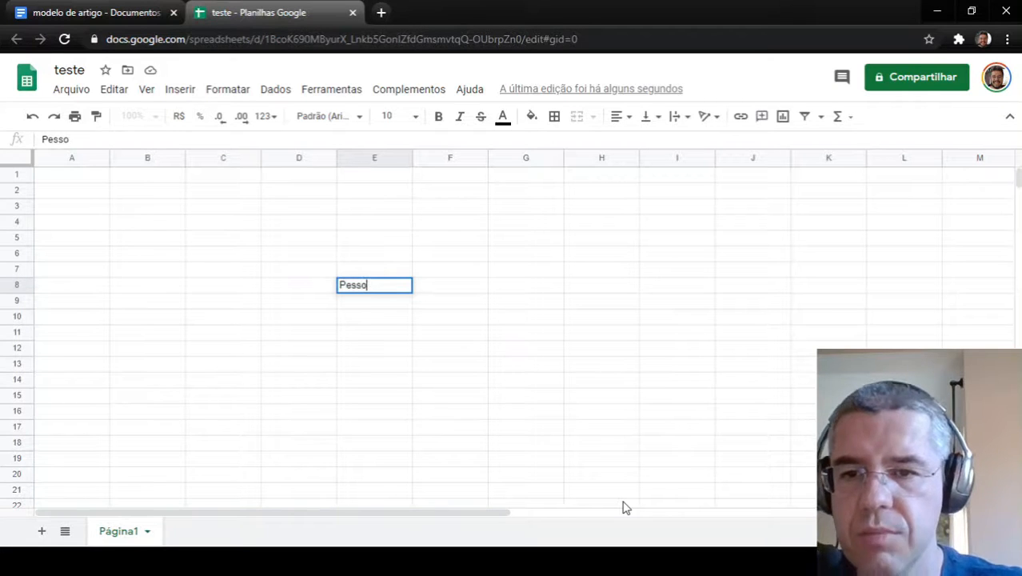
type("as")
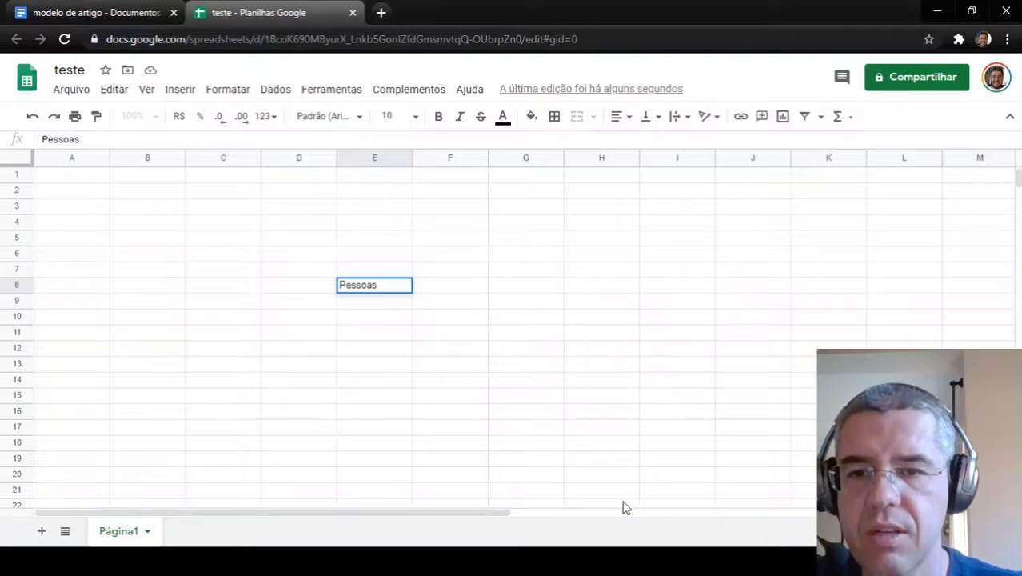
key("Tab")
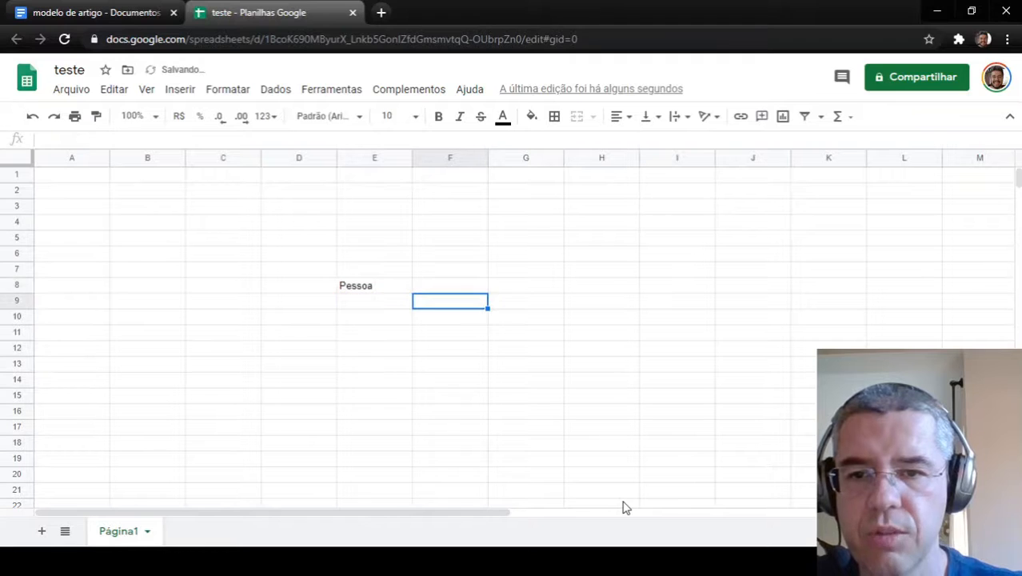
type("Idade")
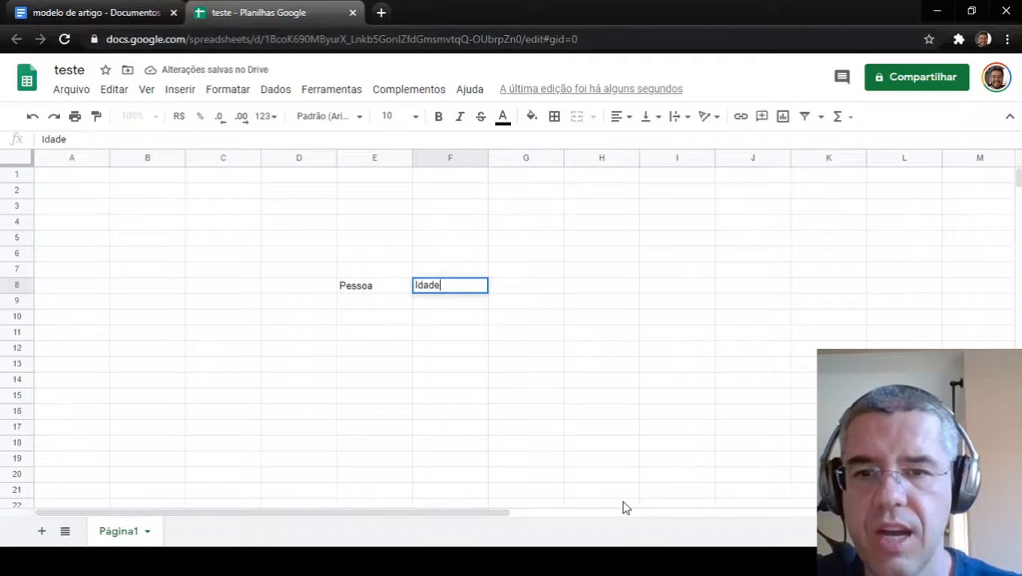
key("Tab")
type("Renda")
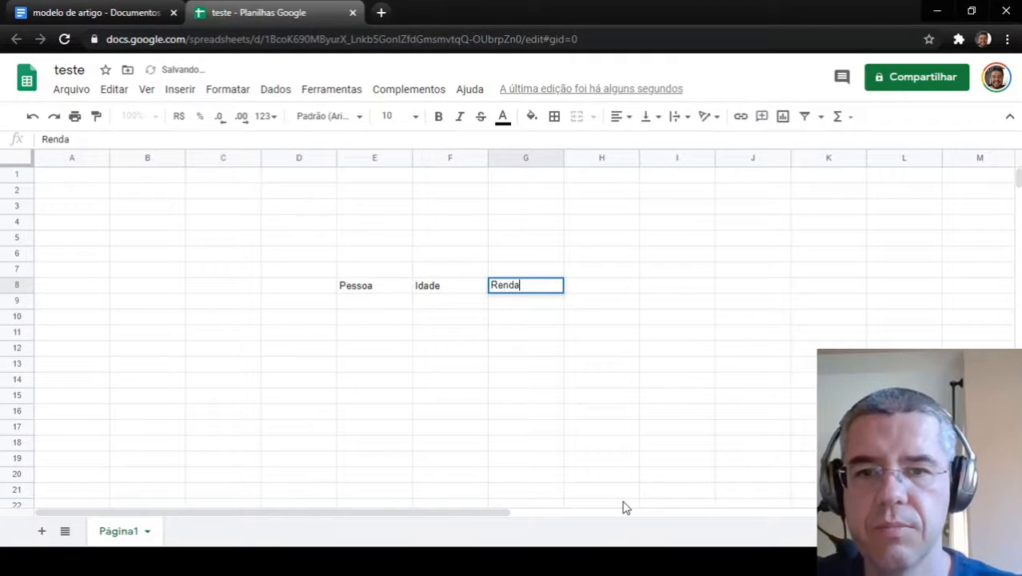
key("Return")
- Fill the Pessoa column with five people's first names in cells E9 to E13
key("Left")
key("Left")
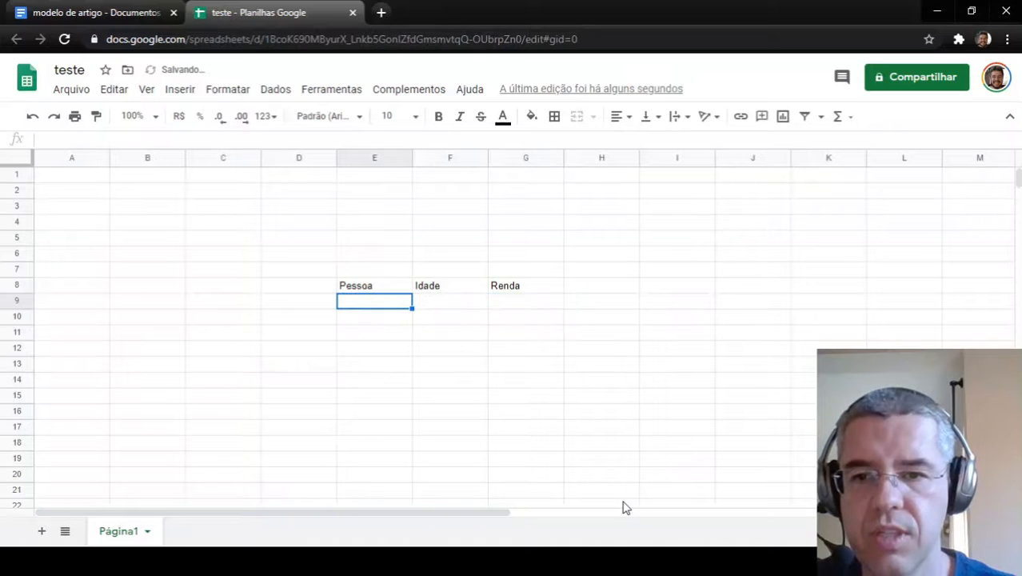
type("João")
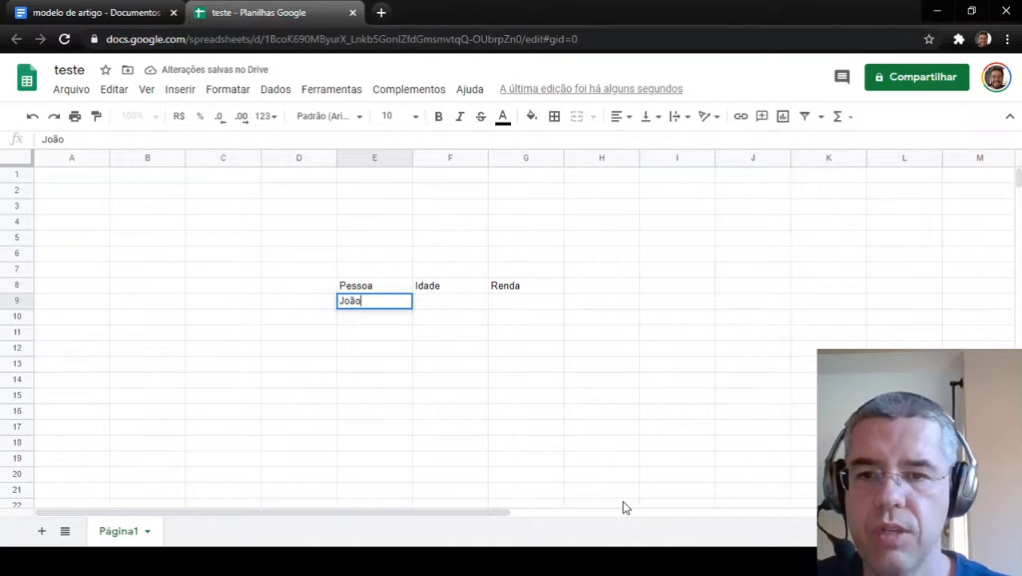
key("Return")
type("André")
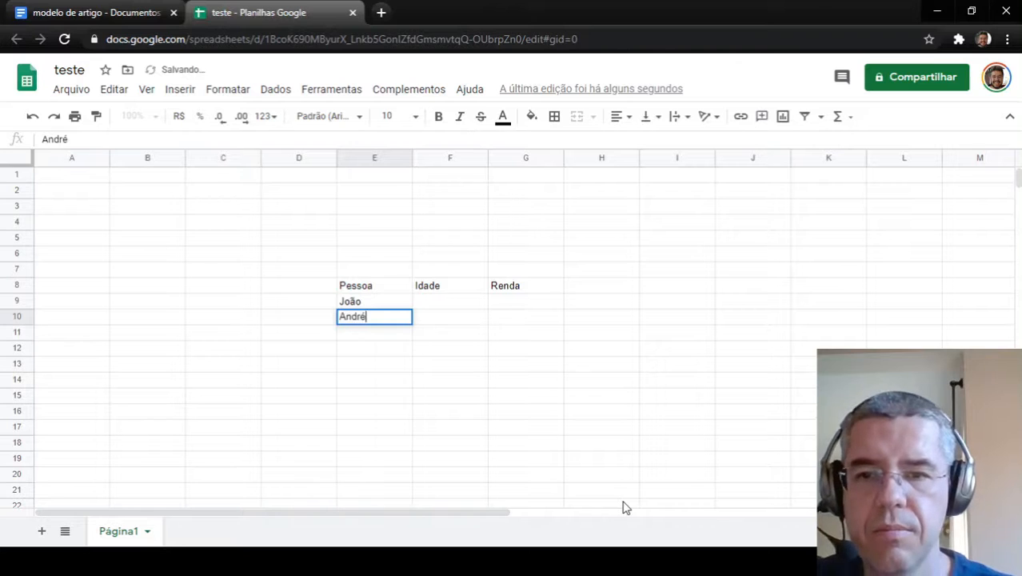
key("Return")
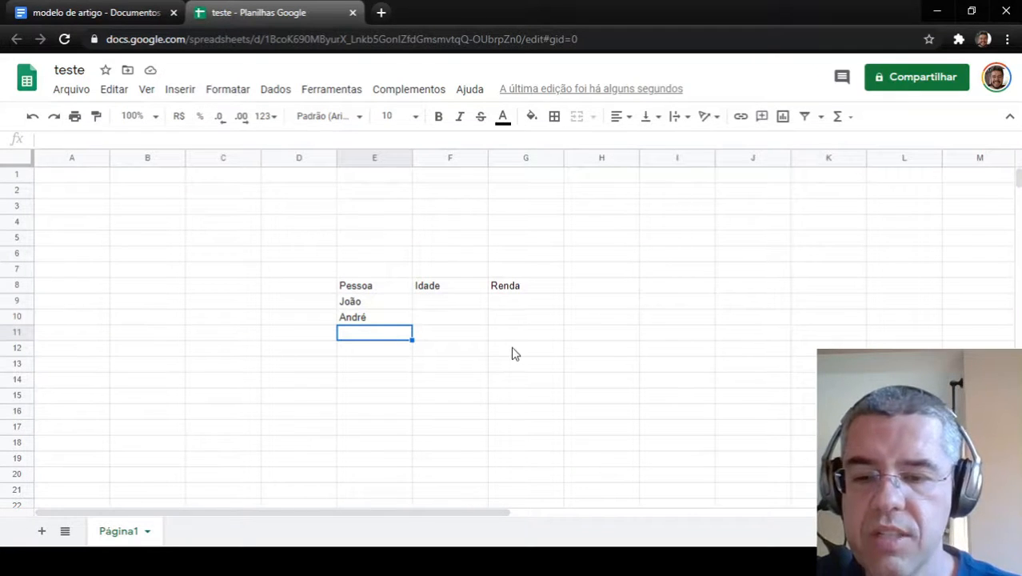
type("Maria")
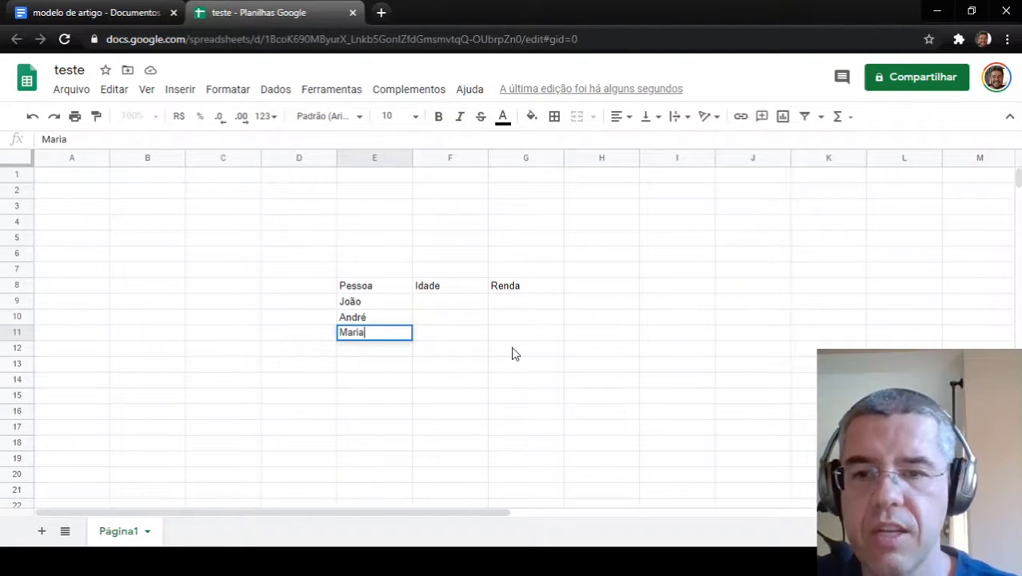
key("Return")
type("Fernanda")
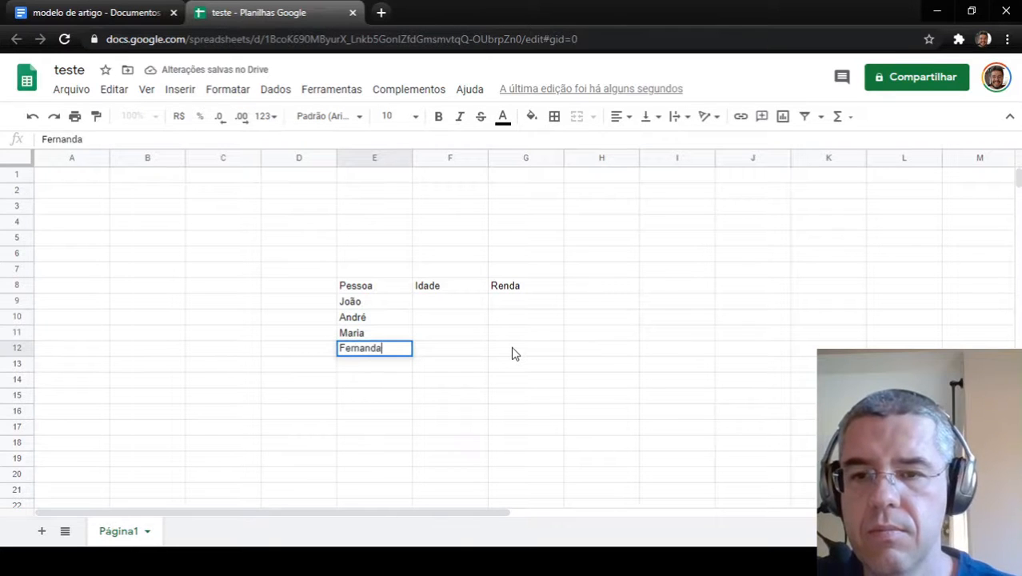
key("Return")
type("Carolina")
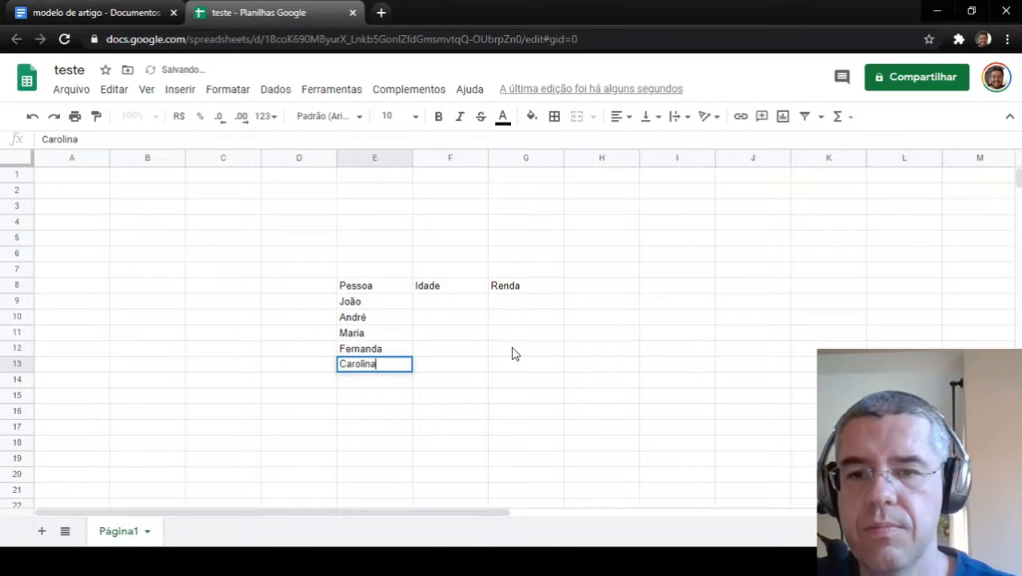
key("Return")
- Fill the Idade column with the ages 22, 24, 19, 18 and 32 in cells F9 to F13
key("Right")
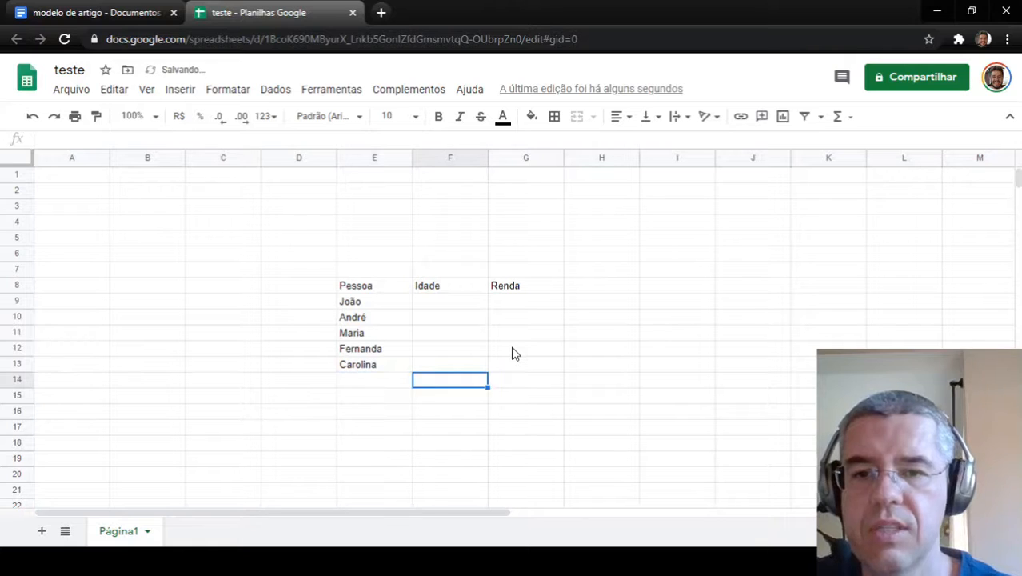
key("Up")
key("Up")
key("Up")
key("Up")
key("Left")
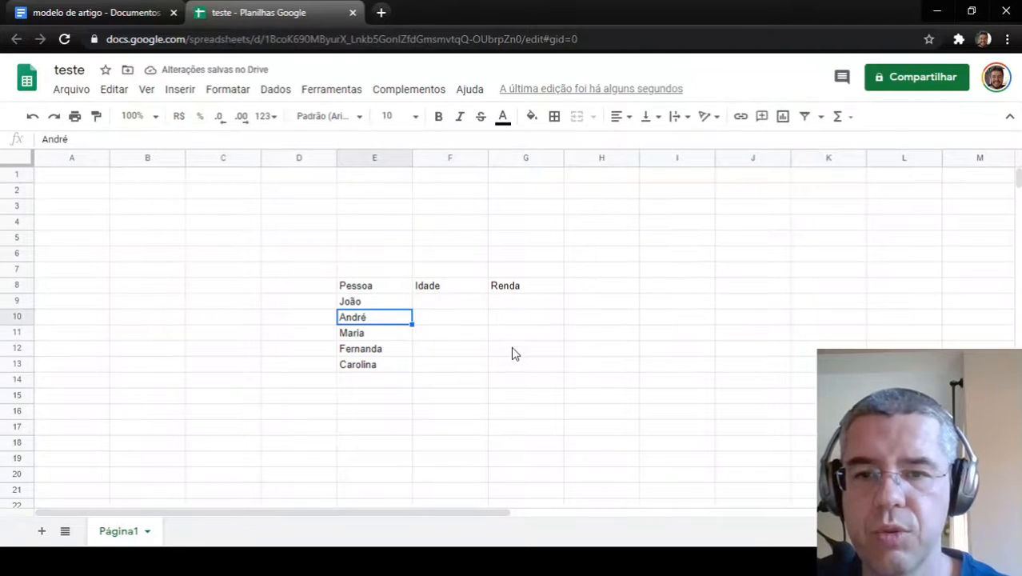
key("Right")
key("Up")
type("22")
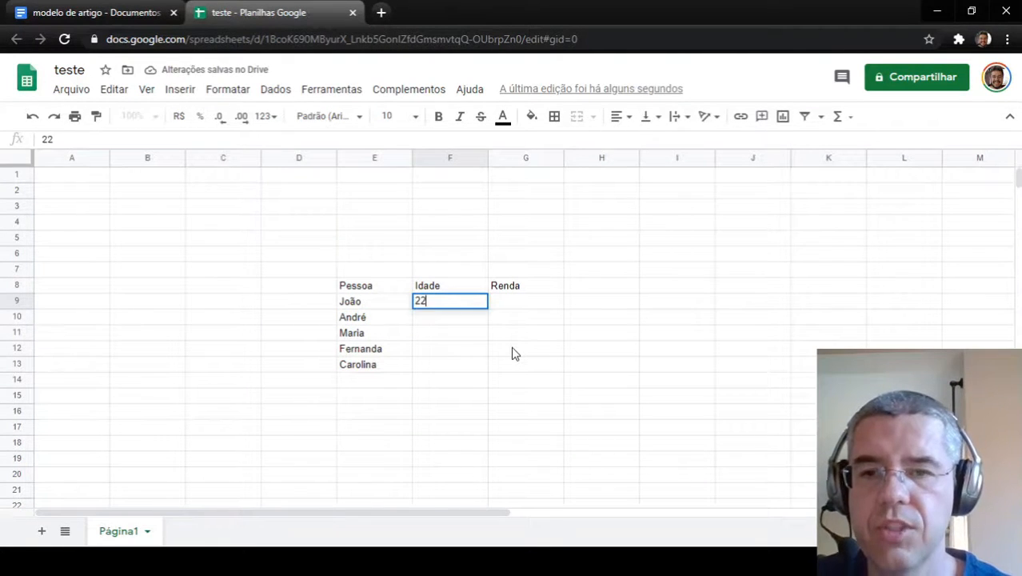
key("Return")
type("24")
key("Return")
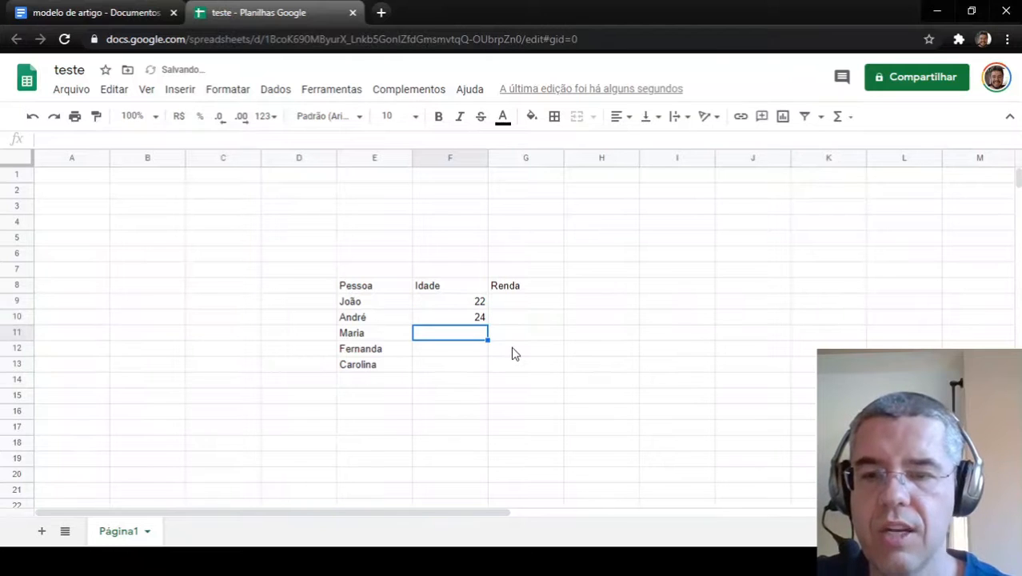
type("19")
key("Return")
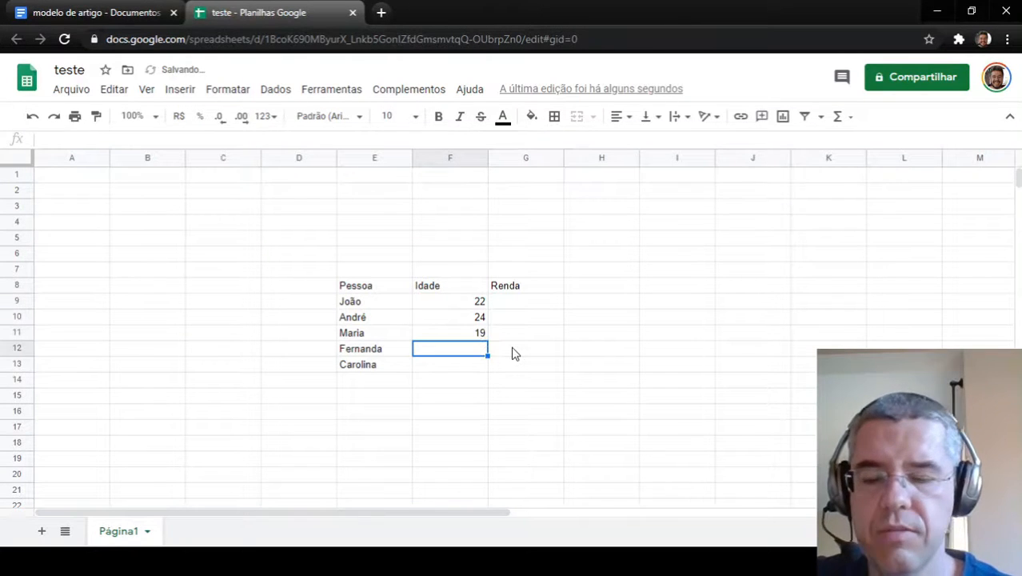
type("118")
key("BackSpace")
key("BackSpace")
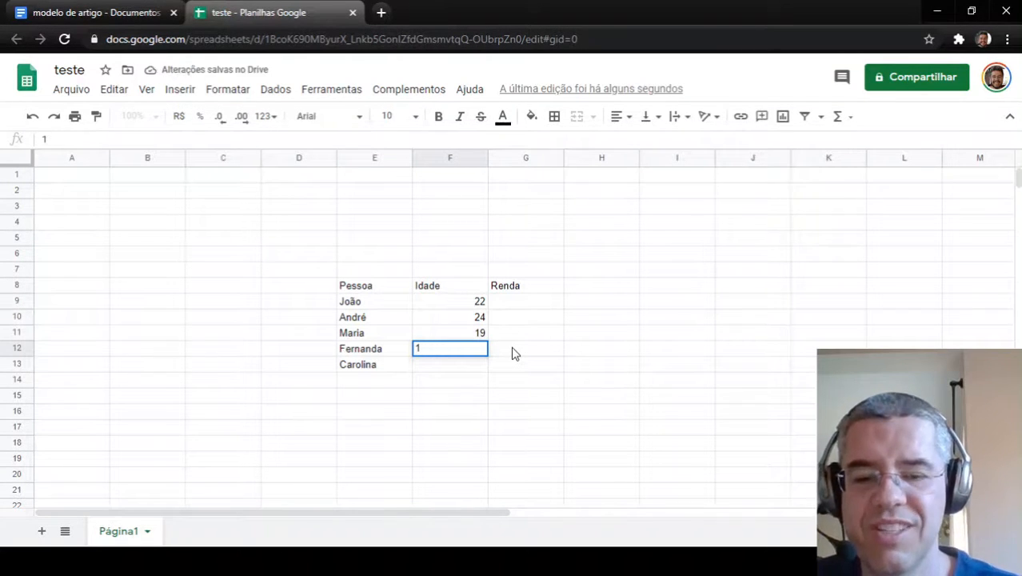
type("8")
key("Return")
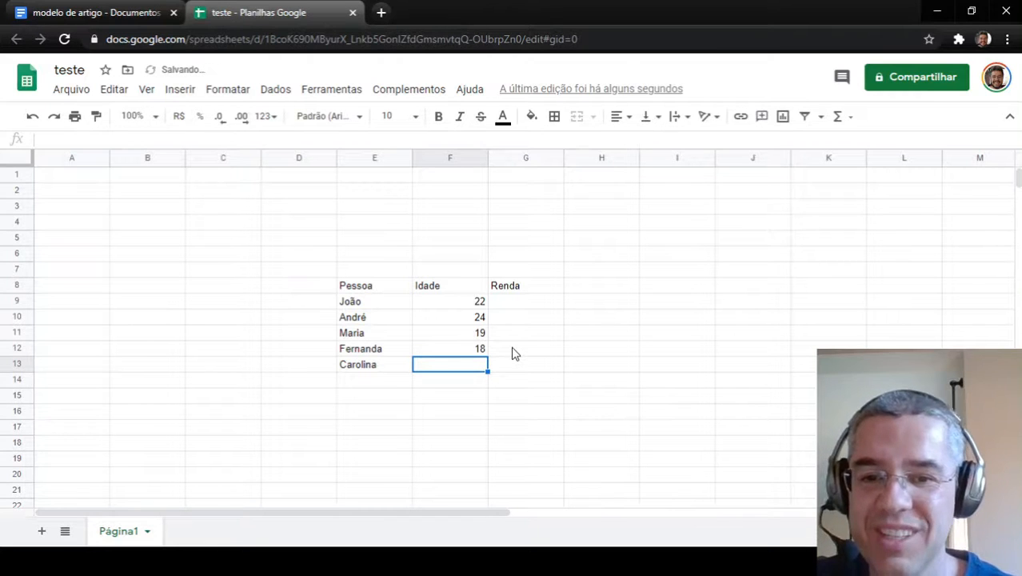
type("32")
key("Tab")
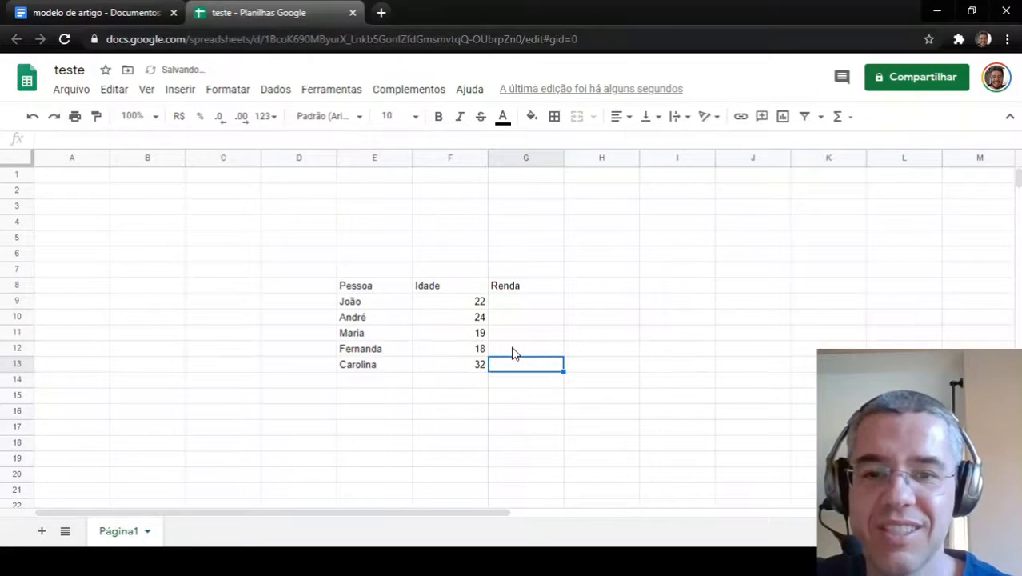
- Fill the Renda column with the incomes 1200, 1400, 1000, 800 and 0 in cells G9 to G13
key("Up")
key("Up")
key("Up")
key("Up")
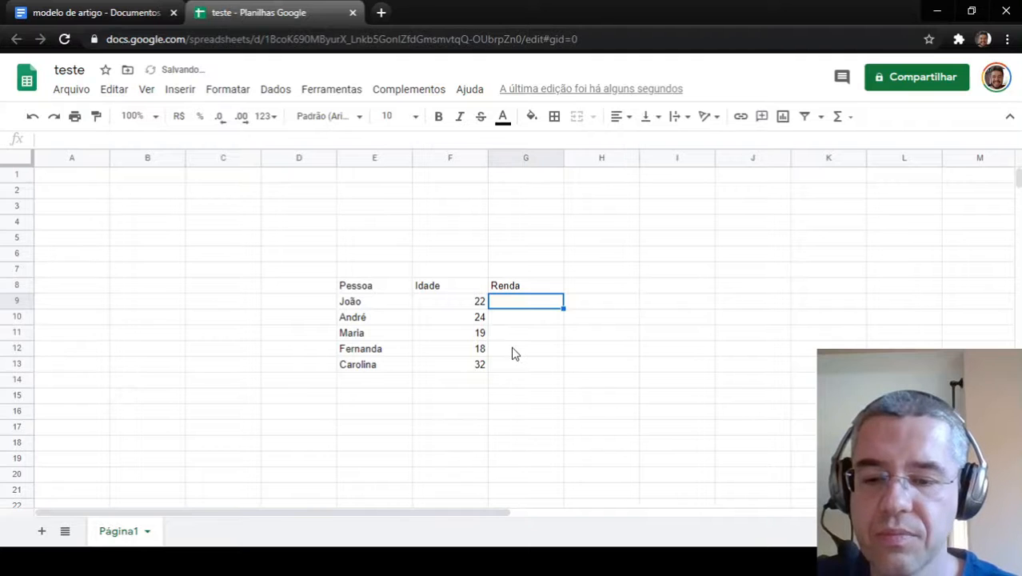
type("1200")
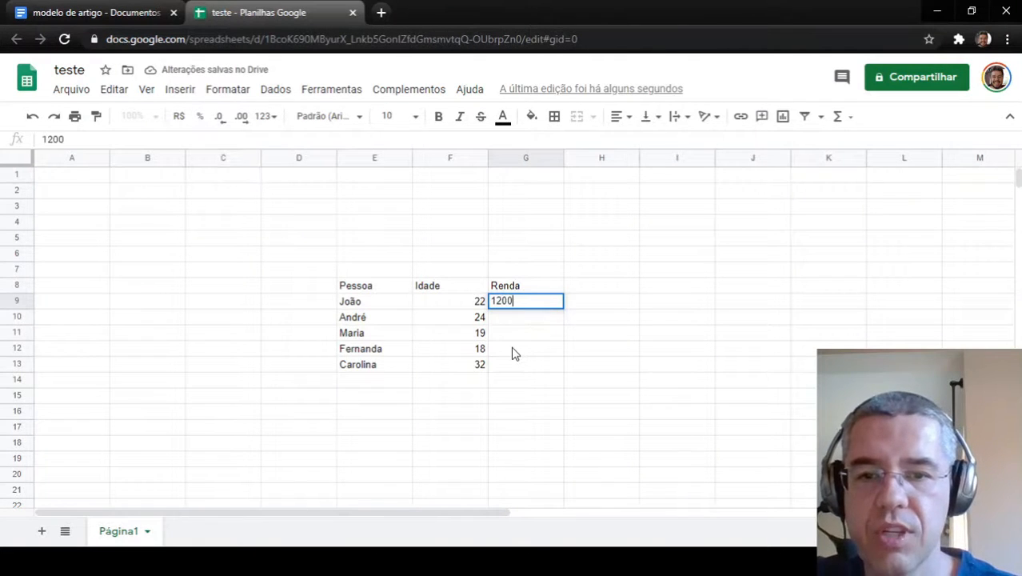
key("Return")
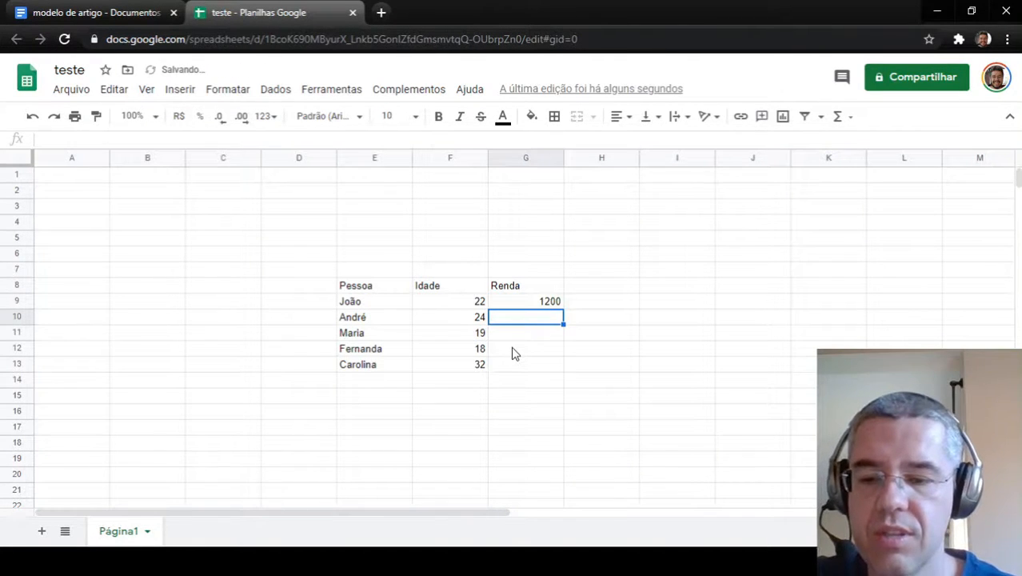
type("1400")
key("Return")
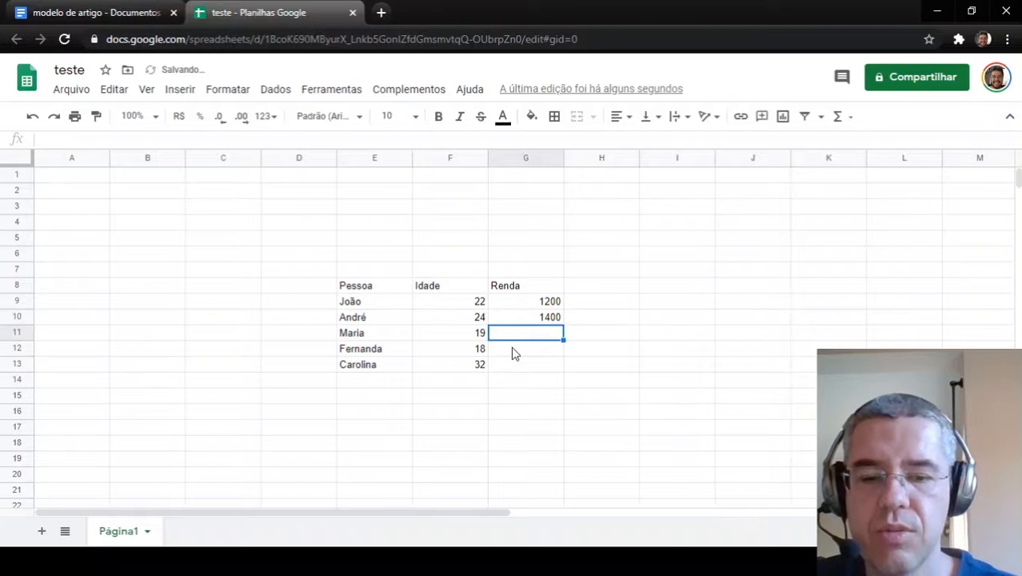
type("1000")
key("Return")
type("800")
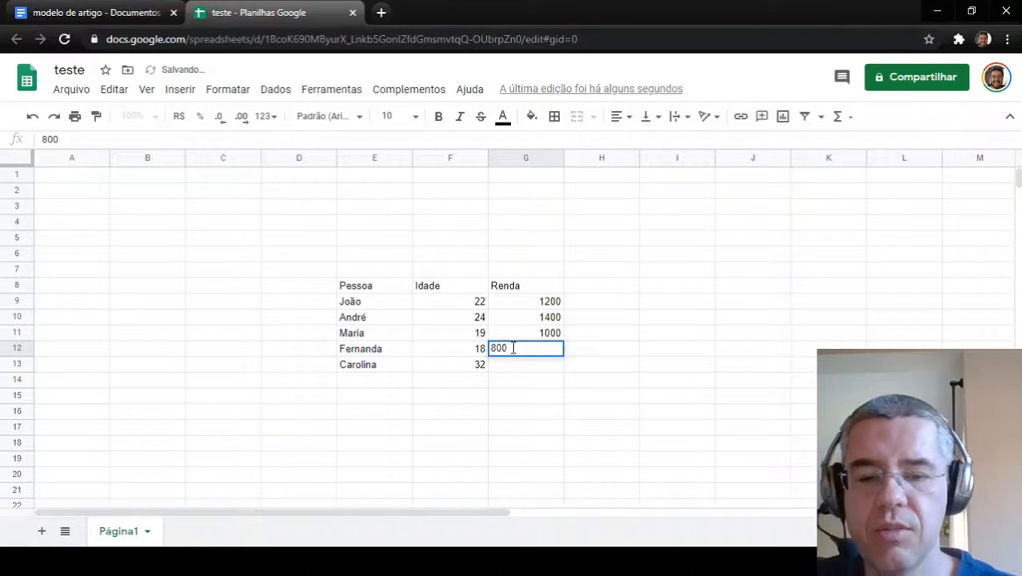
key("Return")
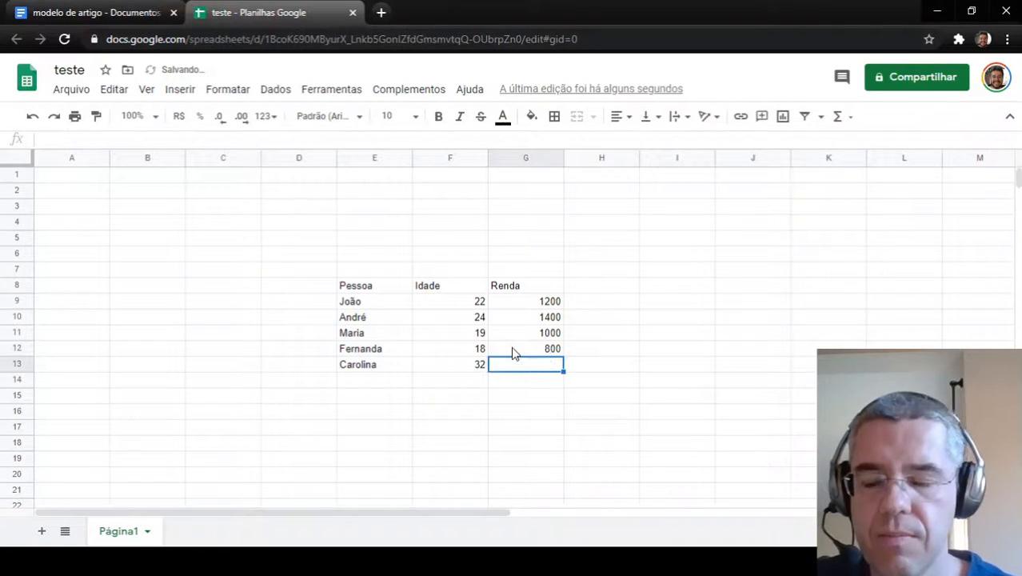
type("0")
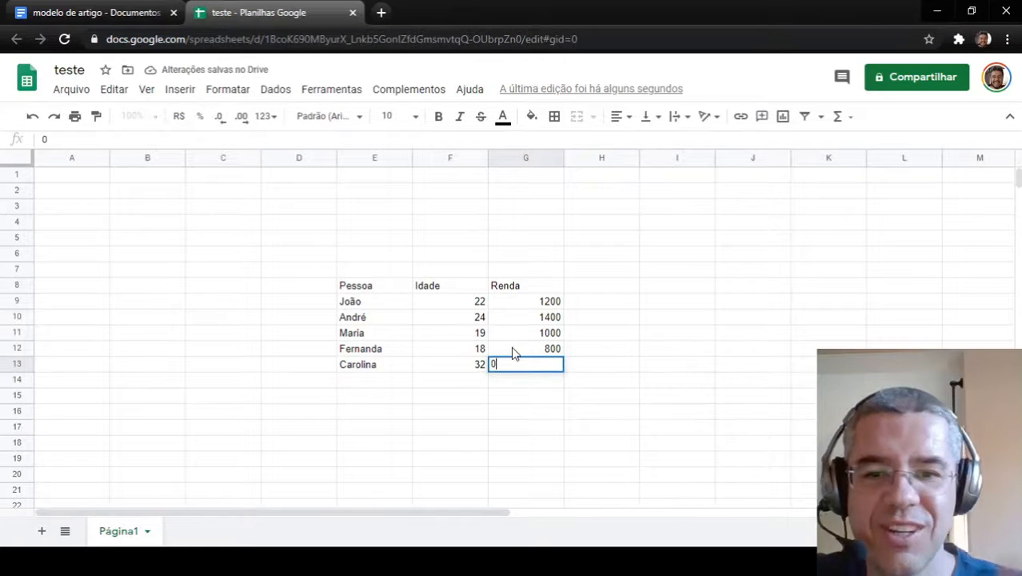
key("Tab")
key("Left")
key("Left")
key("Left")
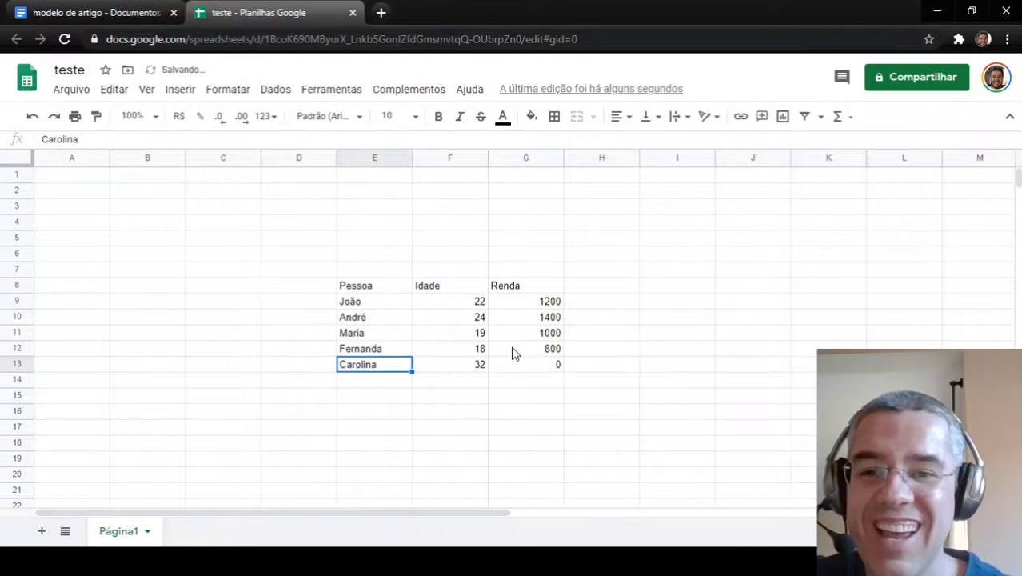
key("Up")
key("Up")
key("Up")
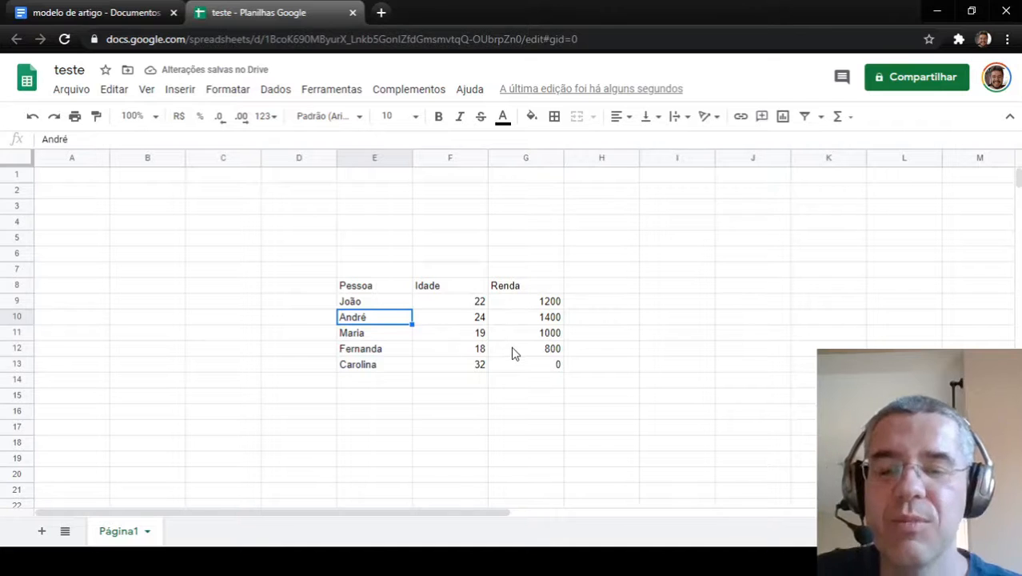
- Hide the sheet's gridlines (Linhas de grade)
left_click(226, 362)
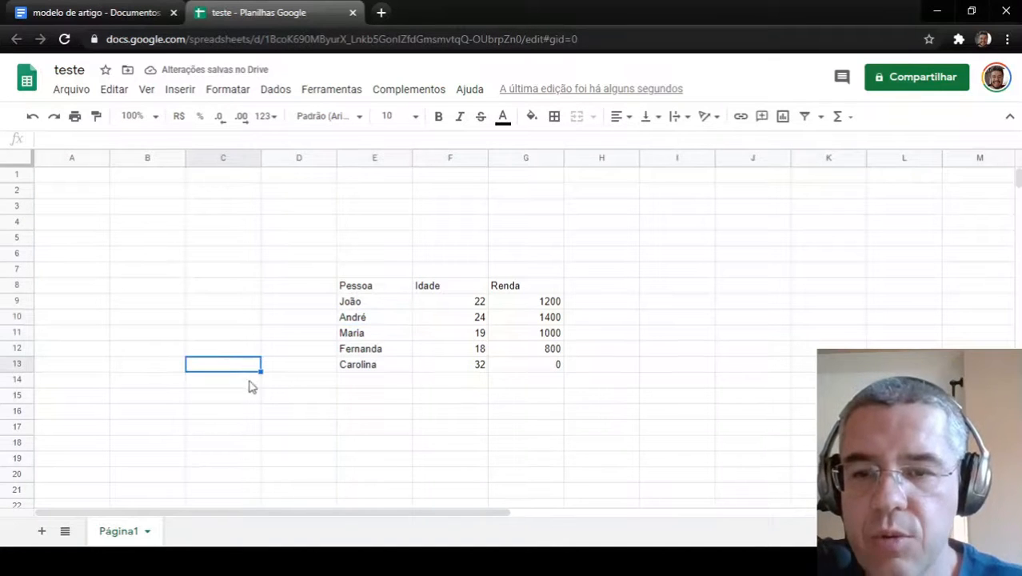
left_click(146, 90)
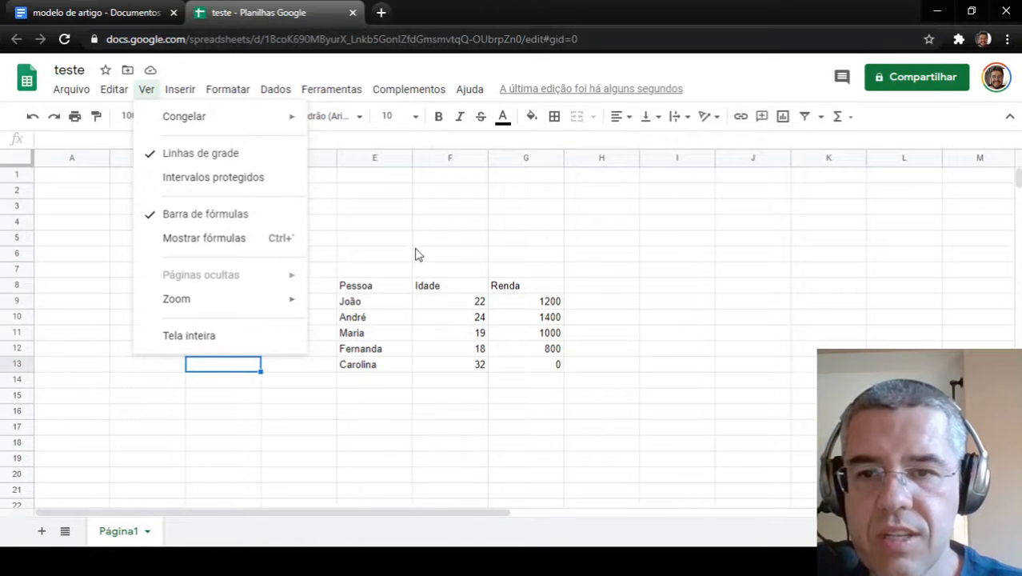
left_click(193, 162)
- Add top and bottom borders to the header cells Pessoa, Idade and Renda (E8 to G8)
left_click(382, 336)
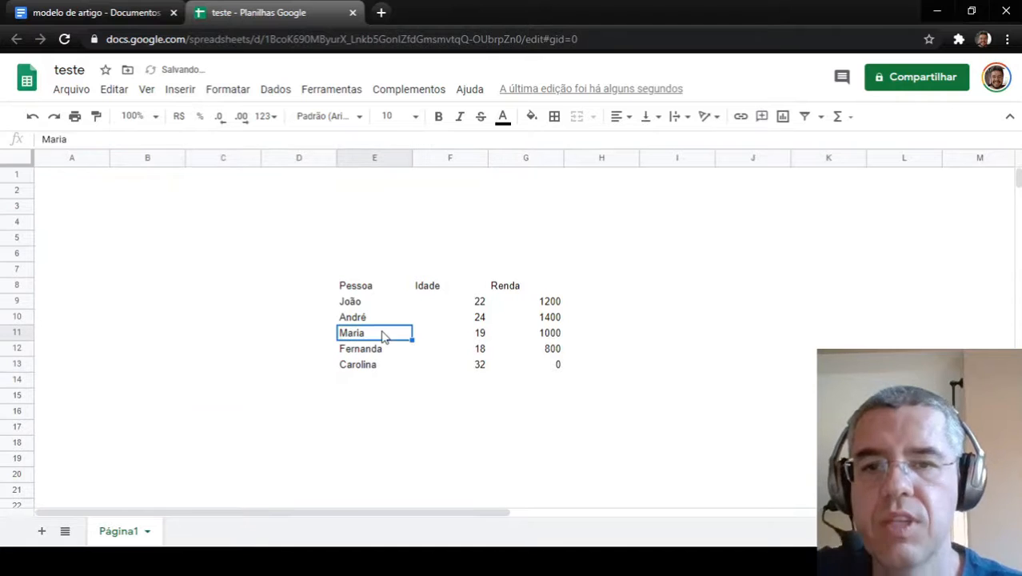
key("Up")
key("Up")
key("Up")
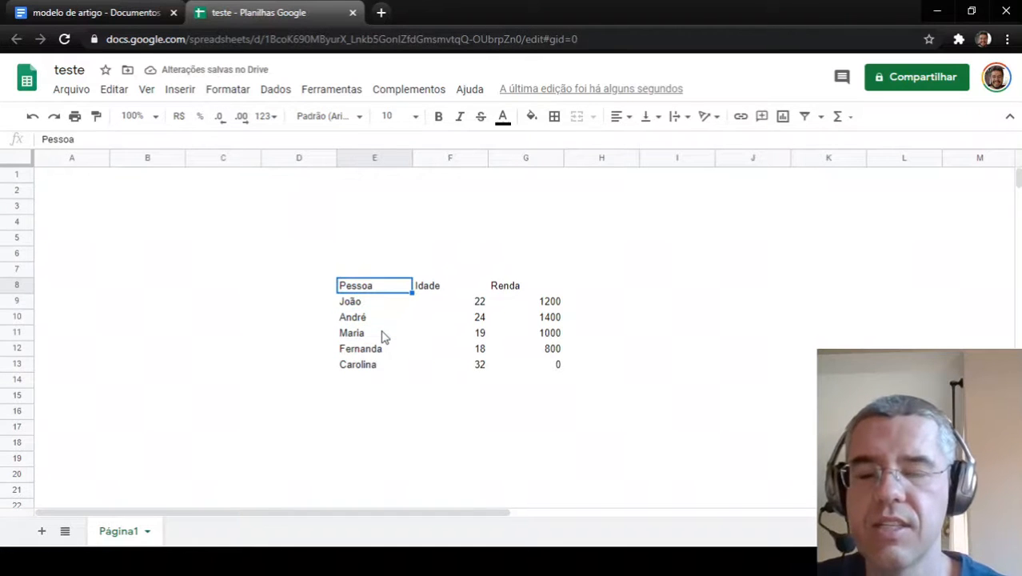
key("shift+Right")
key("shift+Right")
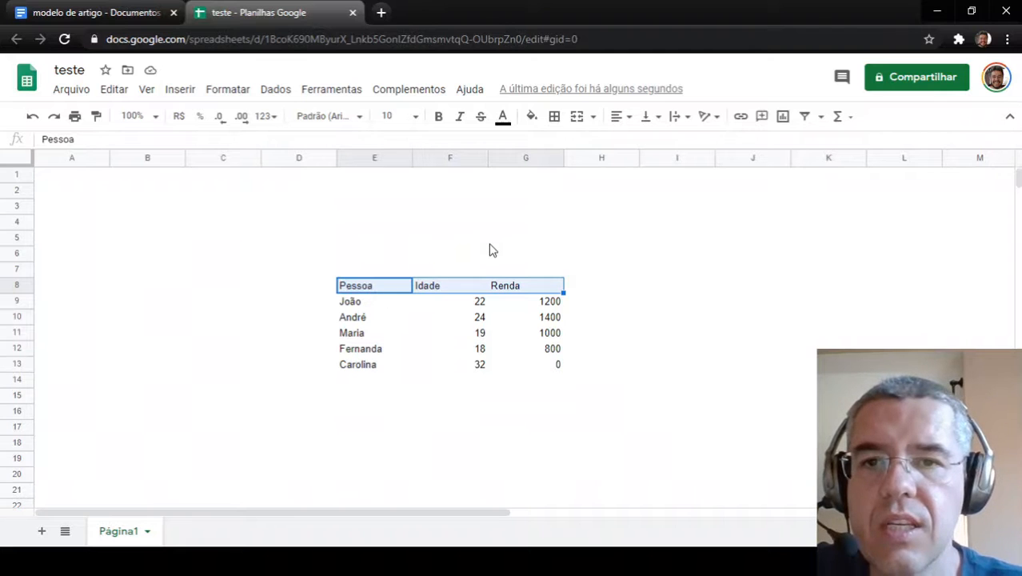
left_click(556, 120)
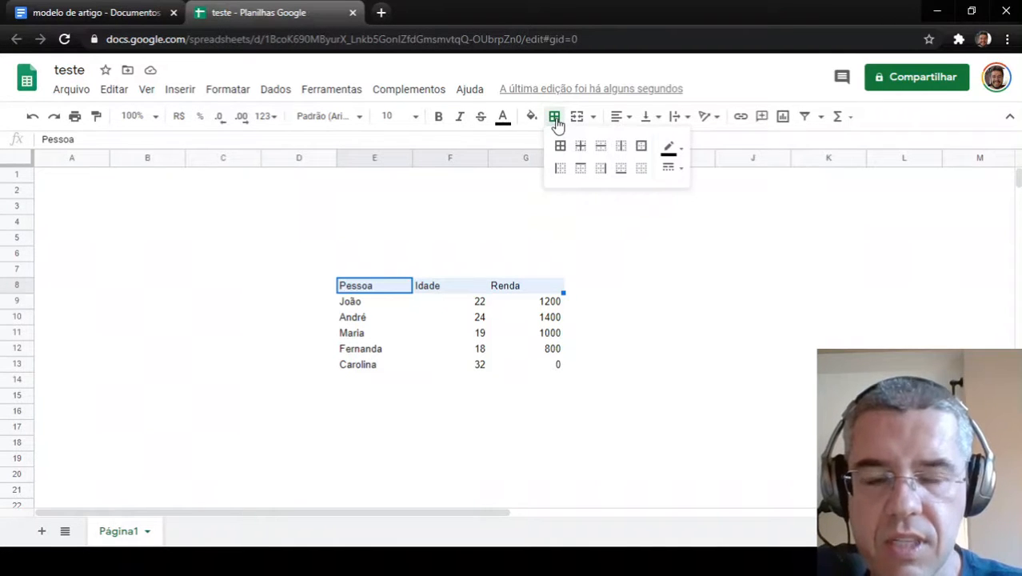
left_click(581, 171)
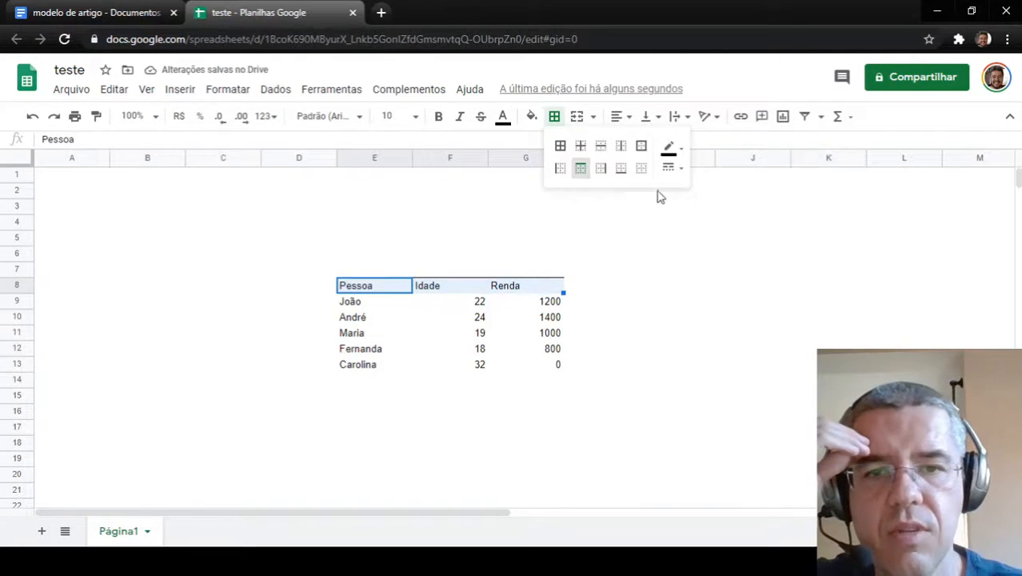
left_click(621, 170)
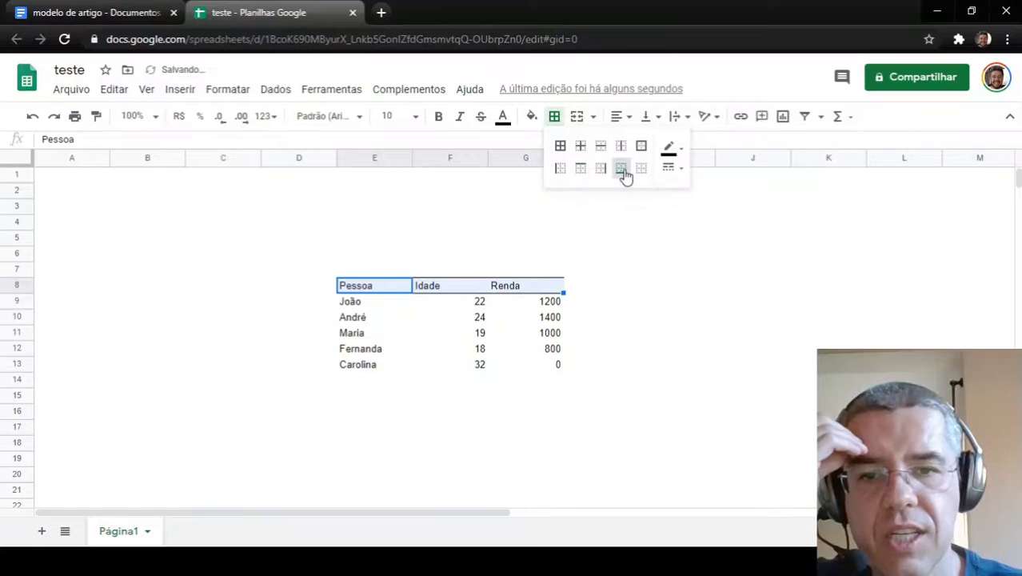
- Add a bottom border to the table's last row, cells E13 to G13
left_click(352, 370)
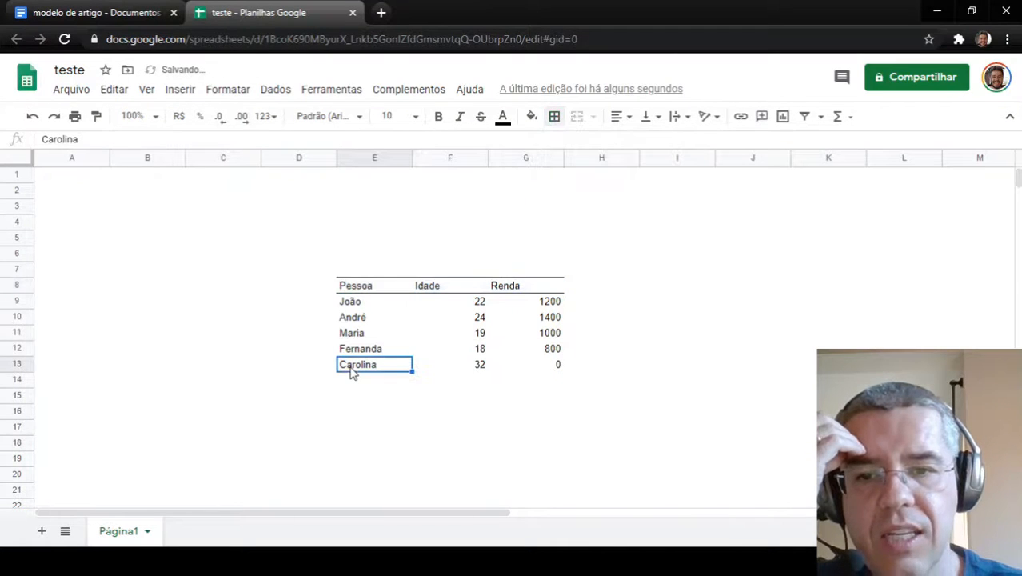
key("shift+Right")
key("shift+Right")
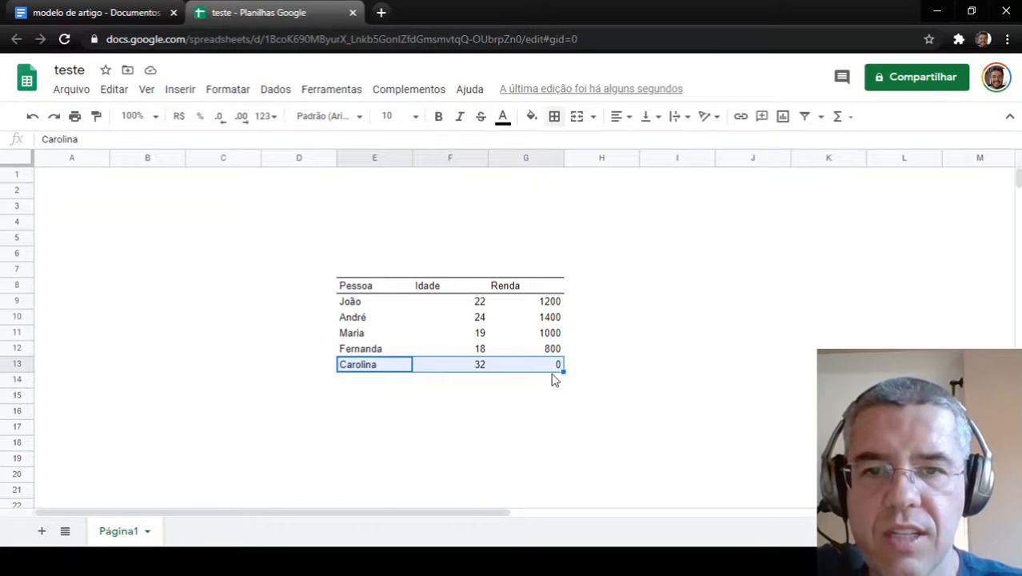
left_click(555, 117)
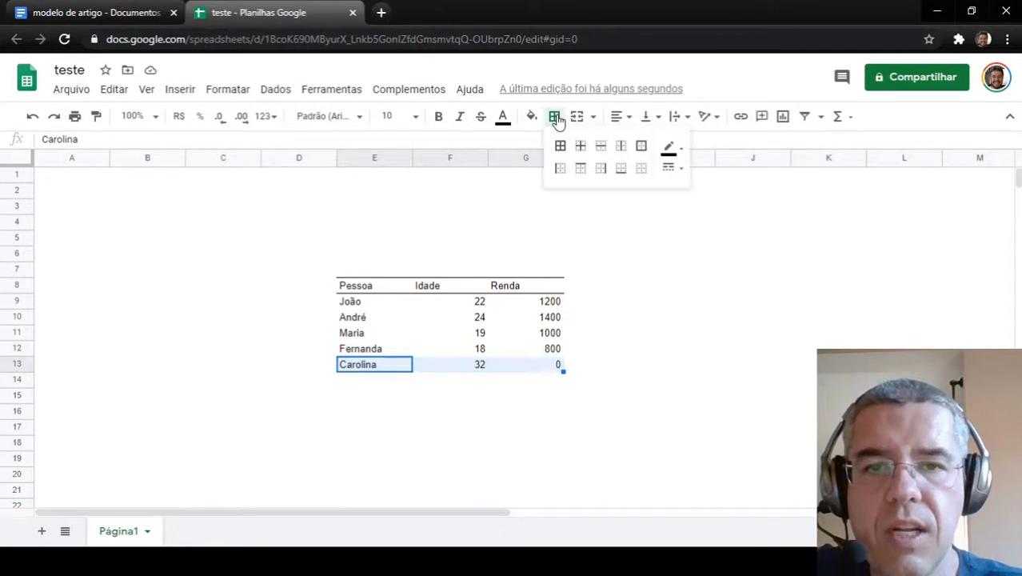
left_click(622, 170)
left_click(603, 408)
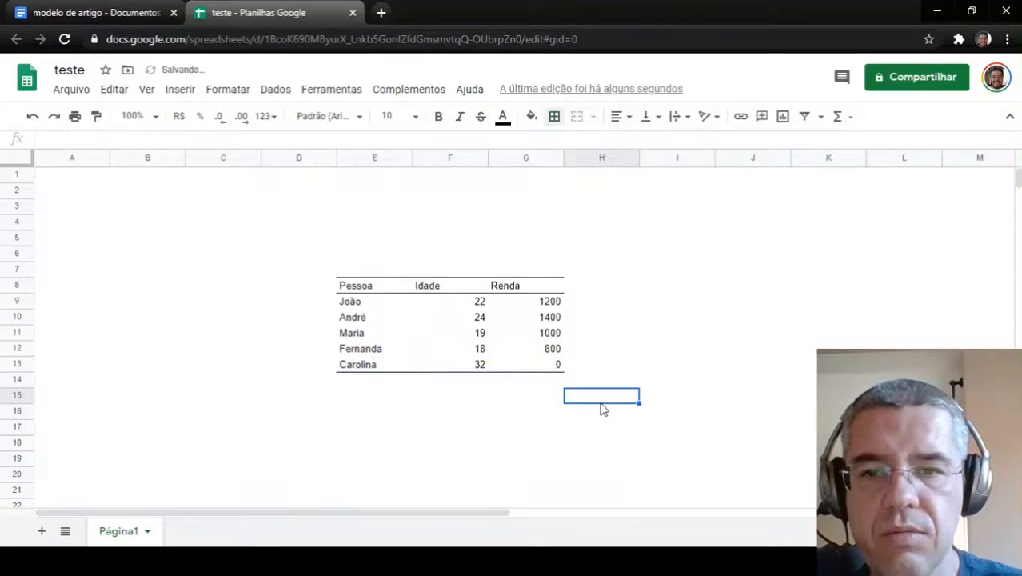
key("Left")
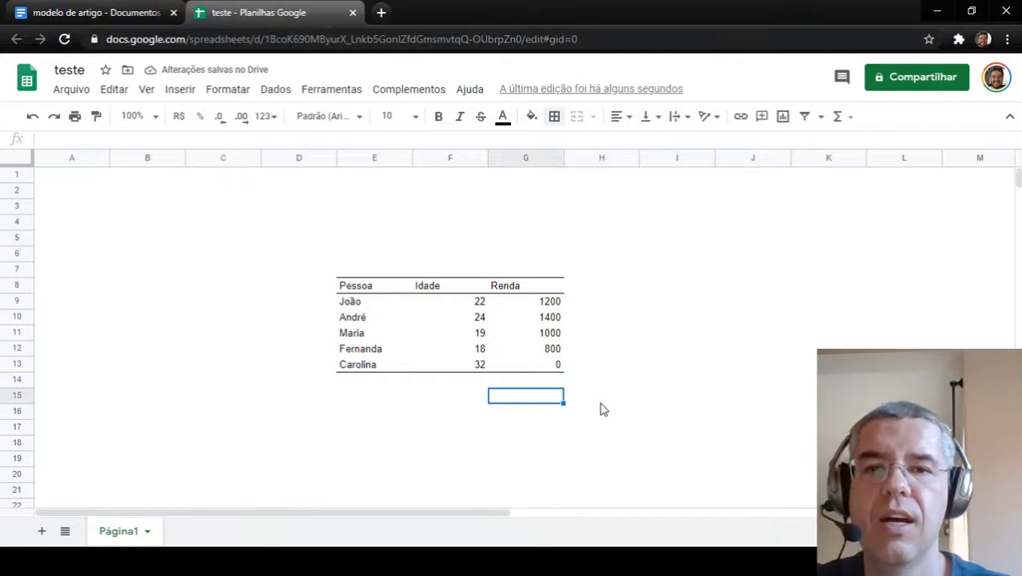
key("Up")
key("Up")
key("Up")
key("Left")
key("Left")
key("Up")
key("Up")
key("Up")
key("Up")
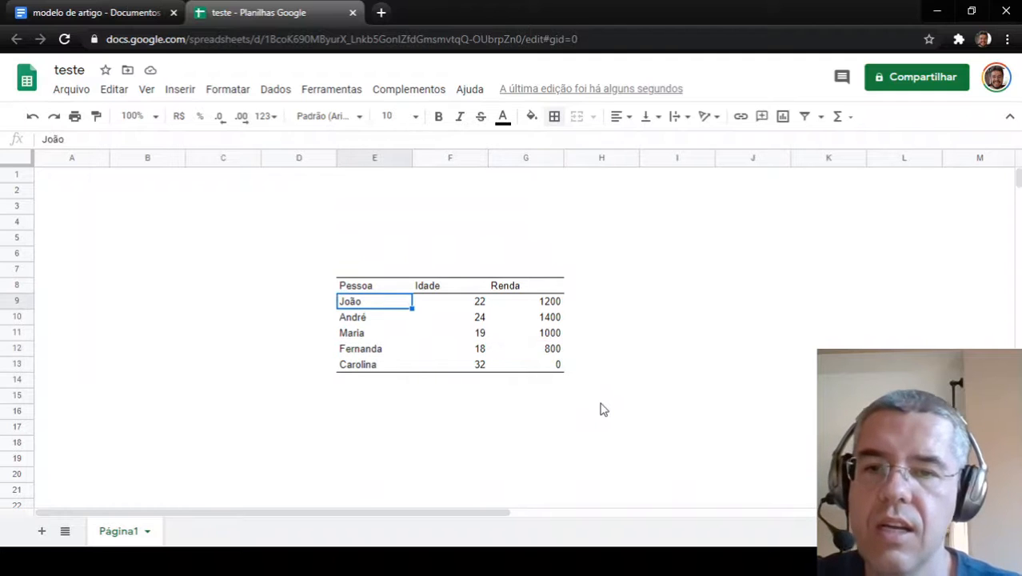
key("Right")
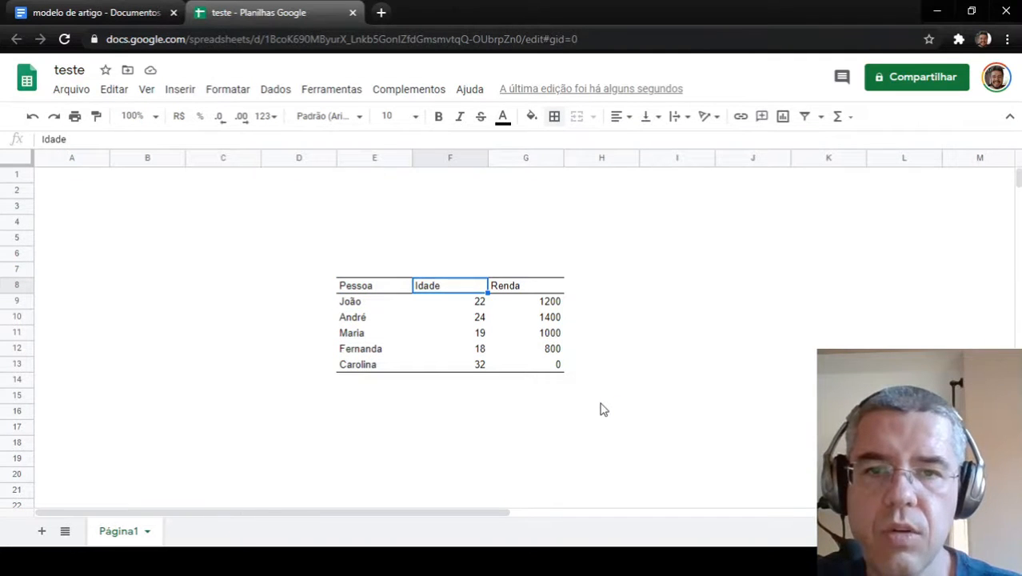
key("shift+Right")
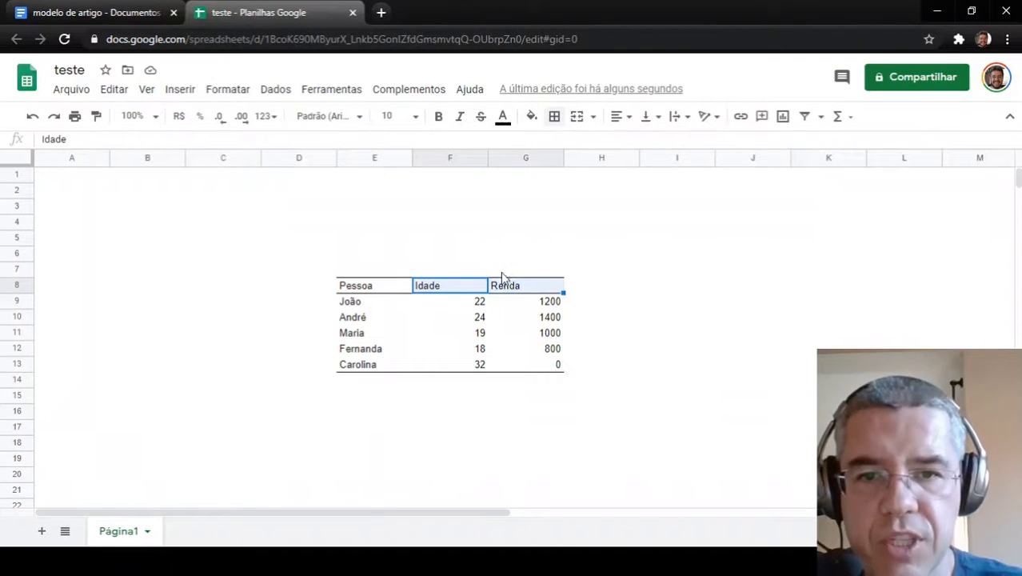
- Center the header cells Pessoa, Idade and Renda (E8 to G8) horizontally
left_click(373, 288)
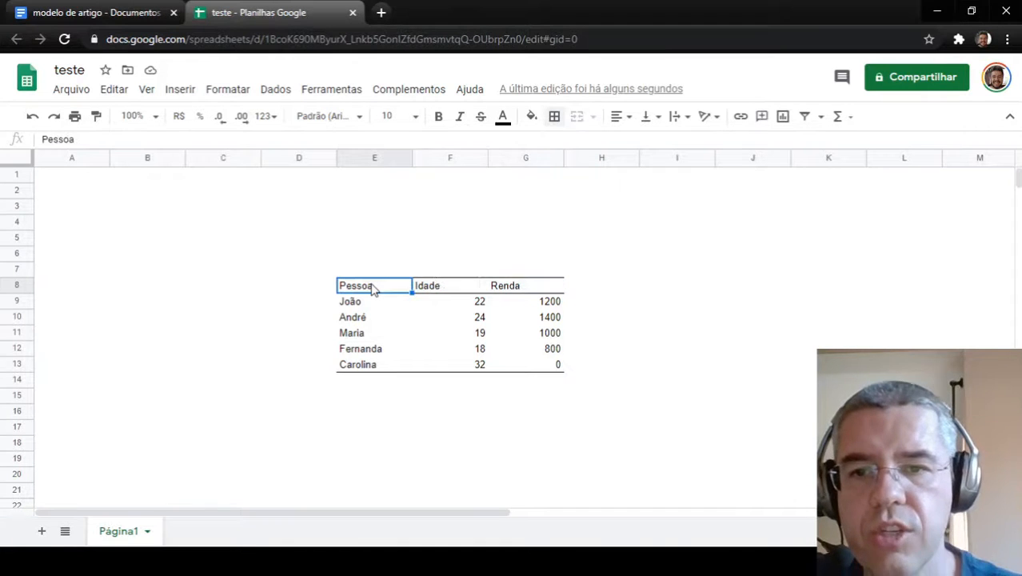
key("shift+Right")
key("shift+Right")
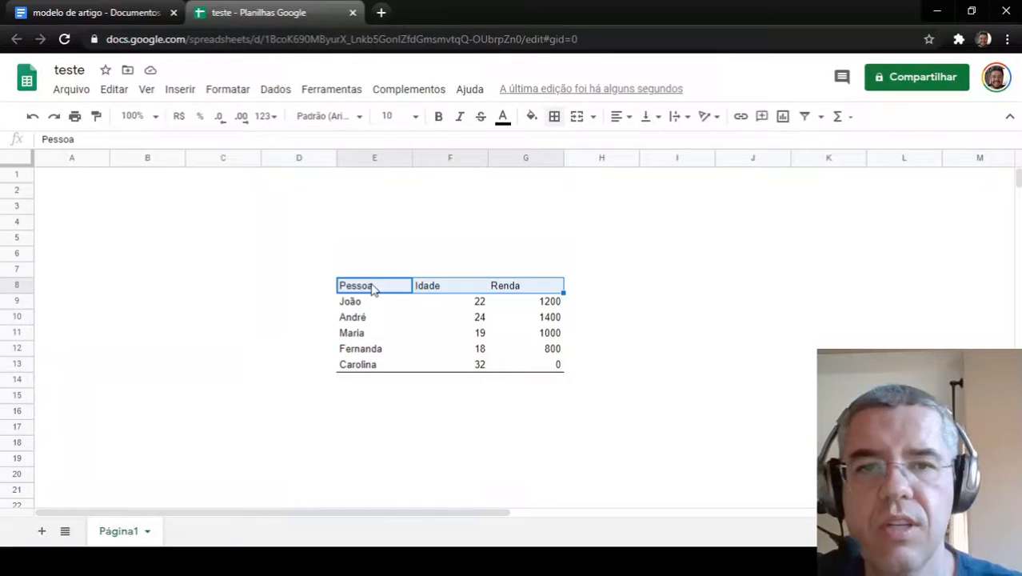
left_click(627, 117)
left_click(637, 142)
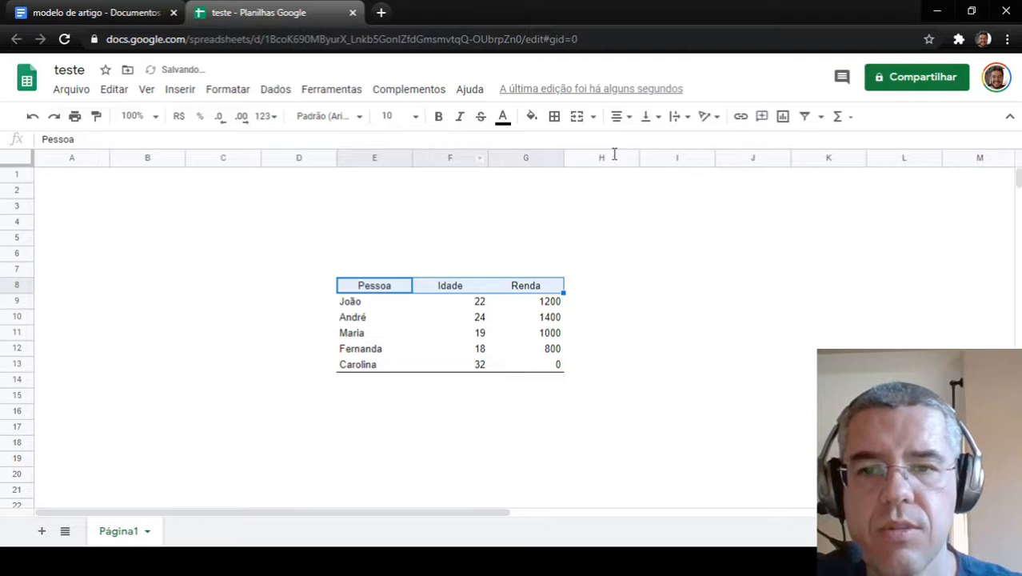
- Check the alignment of the names in the Pessoa column, cells E9 to E13
left_click(361, 319)
key("Up")
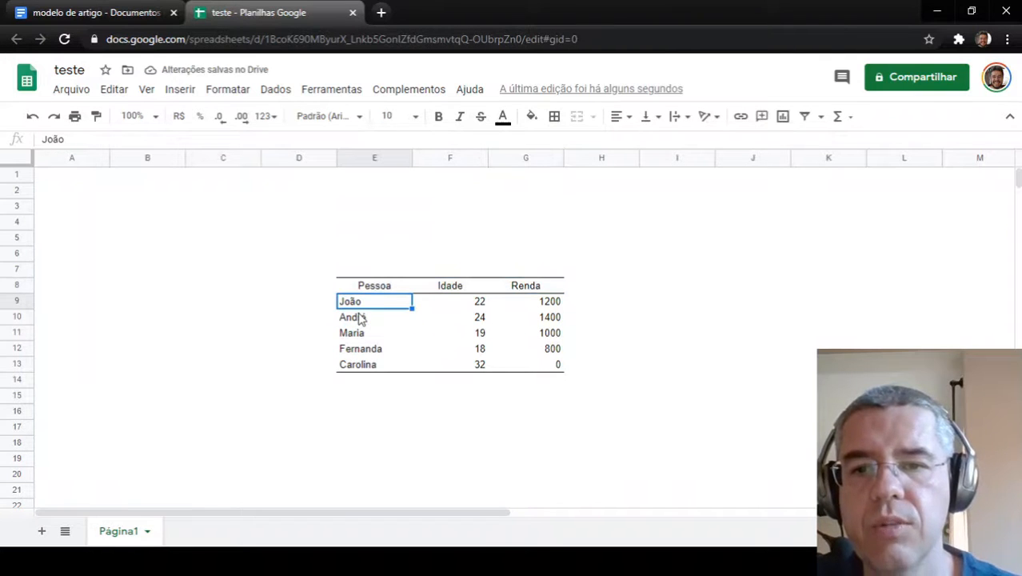
key("Down")
key("Down")
key("Down")
key("Down")
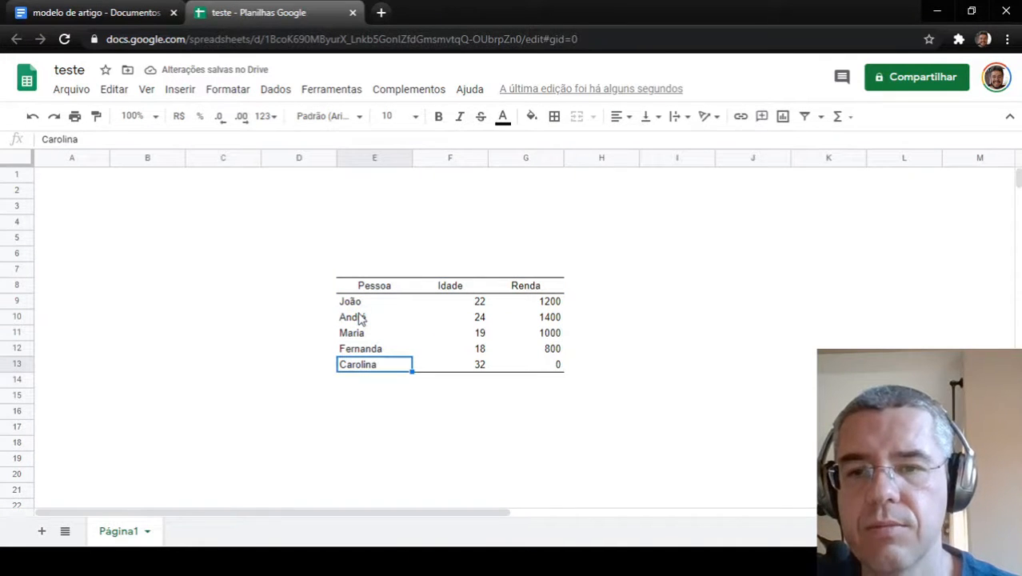
key("Up")
key("Up")
key("Up")
key("Up")
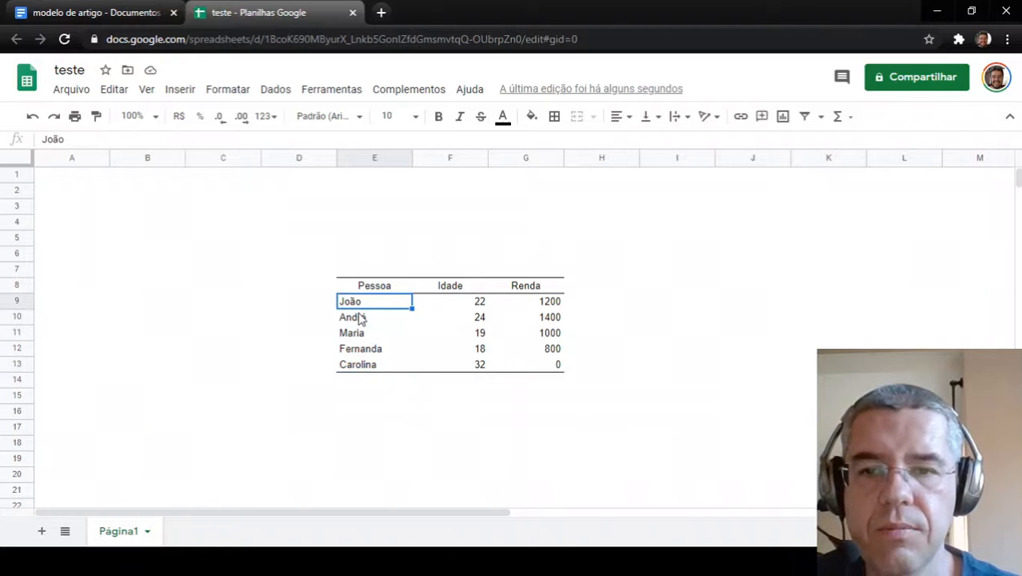
- Check the alignment of the numbers in the Idade and Renda columns, cells F9 to G13
left_click(477, 307)
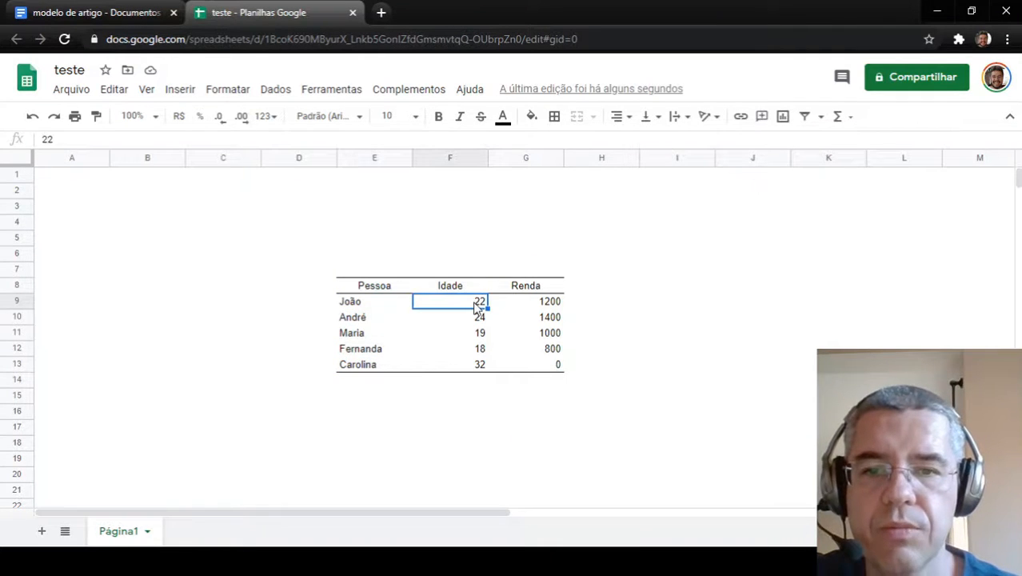
key("Down")
key("Down")
key("Up")
key("Up")
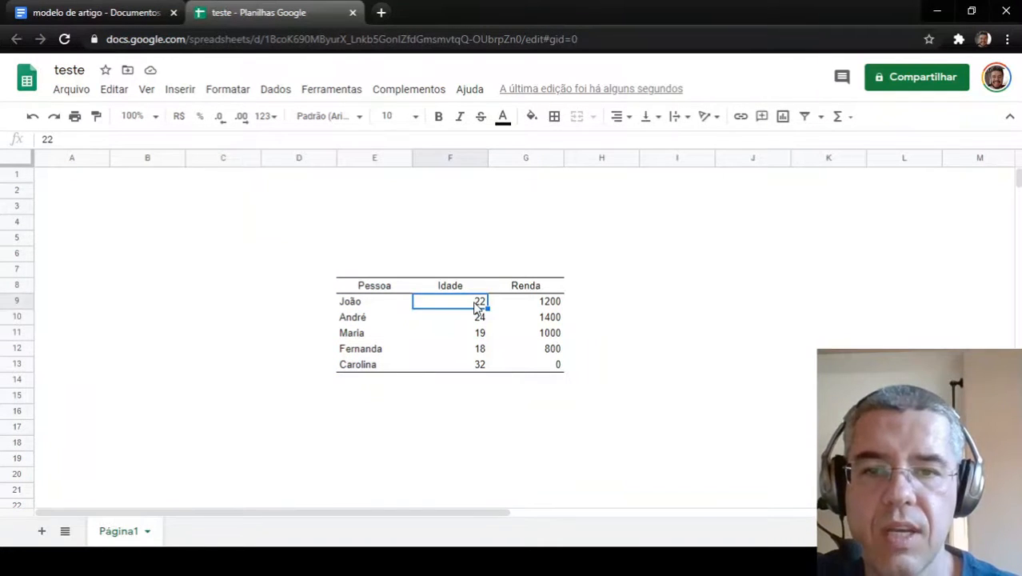
key("shift+Right")
key("shift+Down")
key("shift+Down")
key("shift+Down")
key("shift+Down")
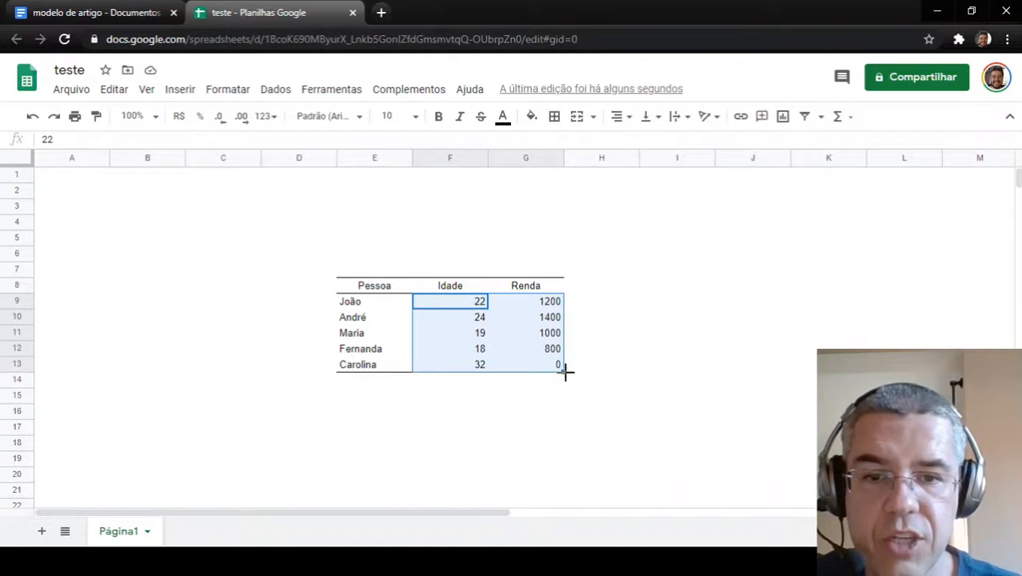
- Center the Renda values in cells G9 to G13 horizontally
left_click(558, 308)
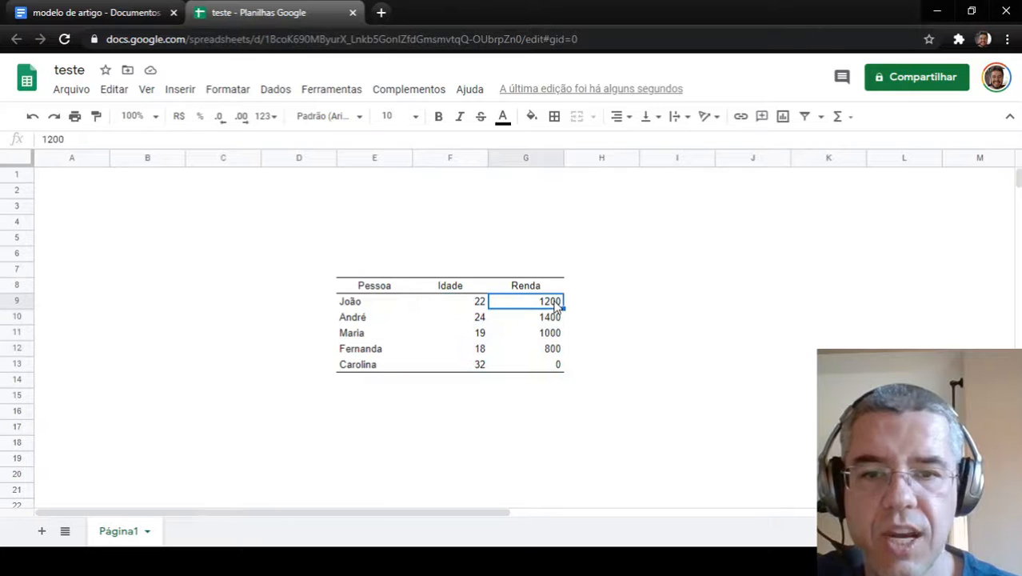
key("shift+Down")
key("shift+Down")
key("shift+Down")
key("shift+Down")
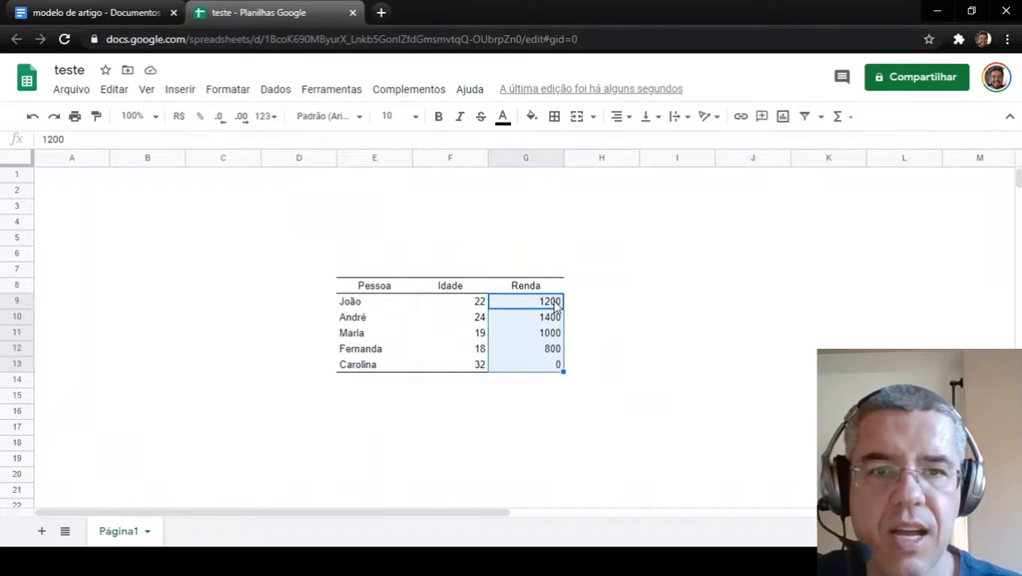
left_click(619, 117)
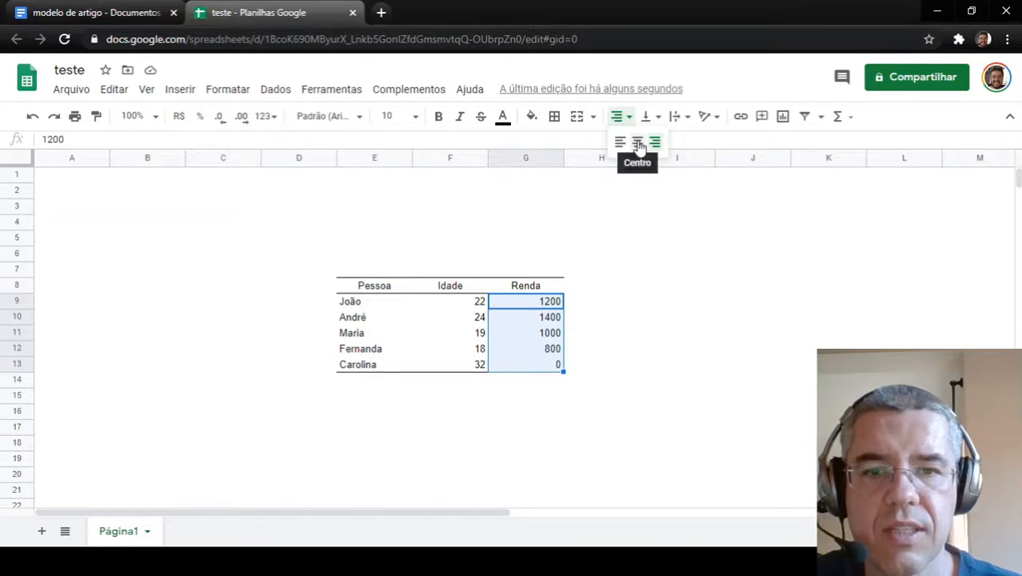
left_click(638, 143)
left_click(610, 336)
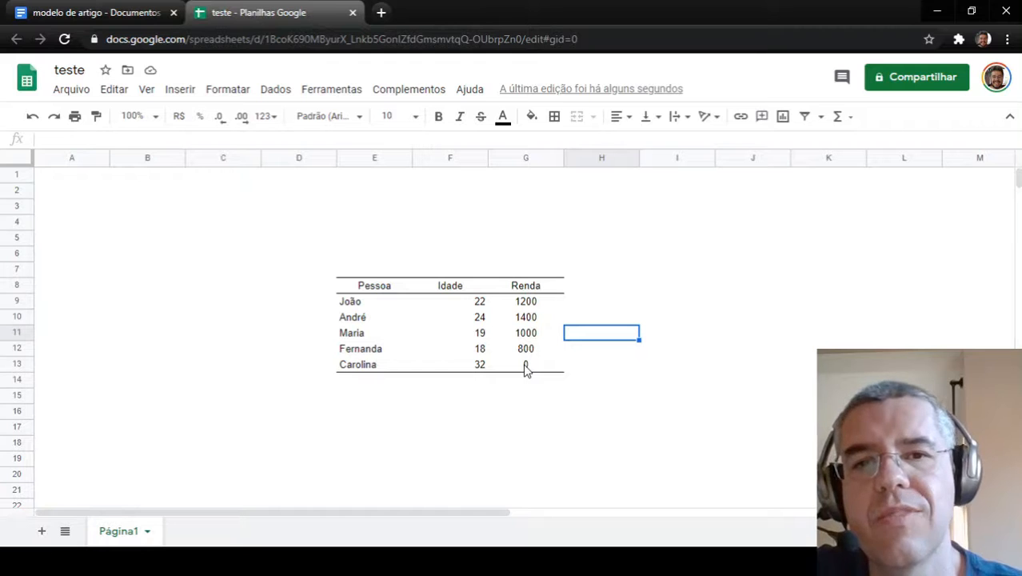
- Restore right alignment for the Renda values in cells G9 to G13
left_click(525, 307)
key("shift+Down")
key("shift+Down")
key("shift+Down")
key("shift+Down")
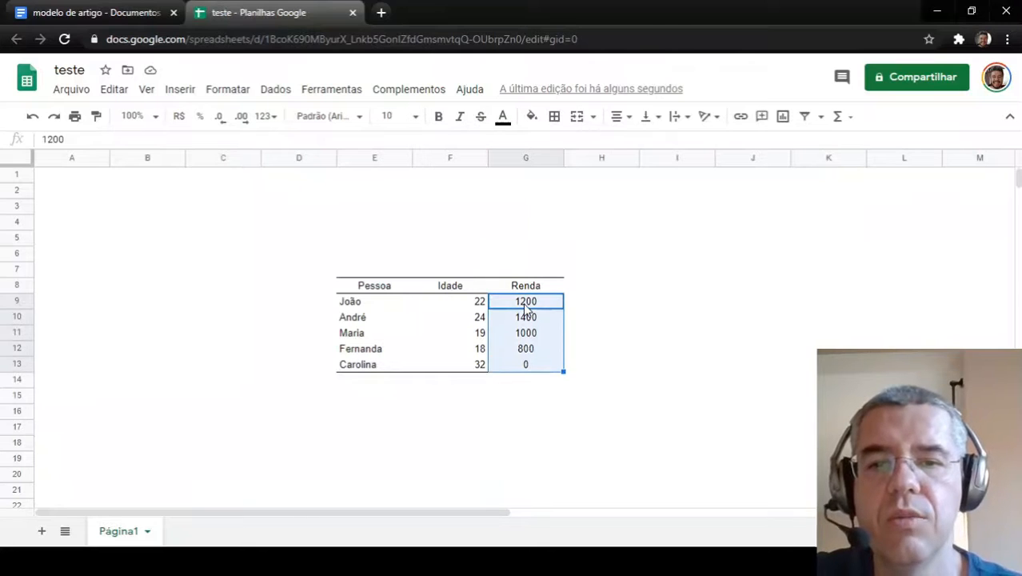
left_click(622, 116)
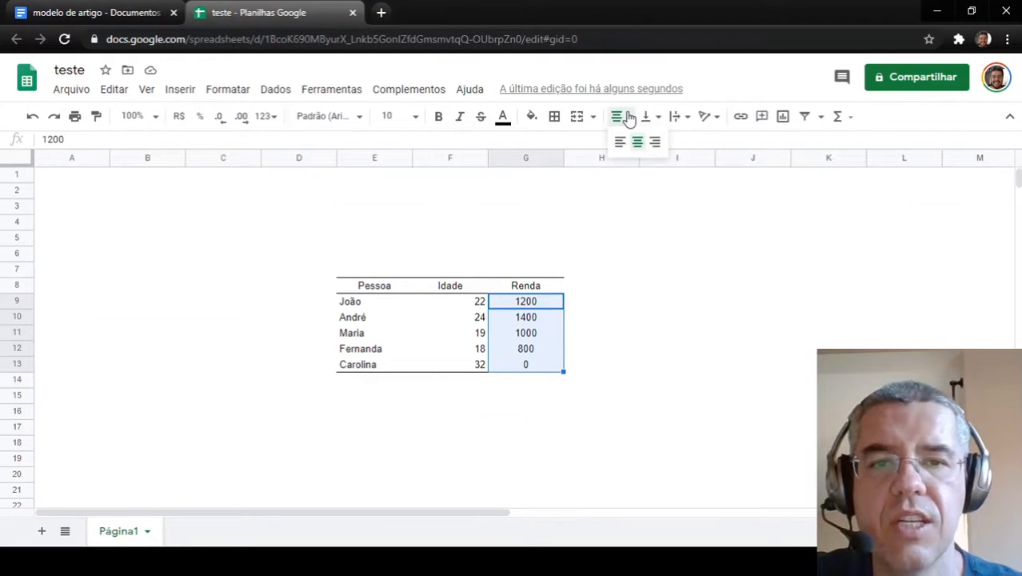
left_click(654, 144)
left_click(628, 352)
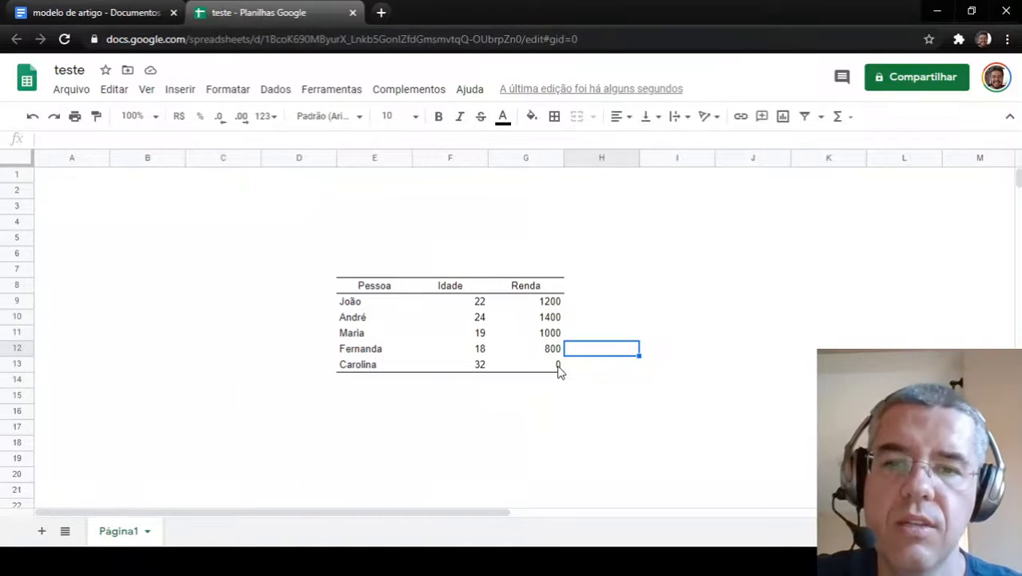
- Copy the whole table, including its header row, from cells E8 to G13
left_click(552, 320)
key("Left")
key("Left")
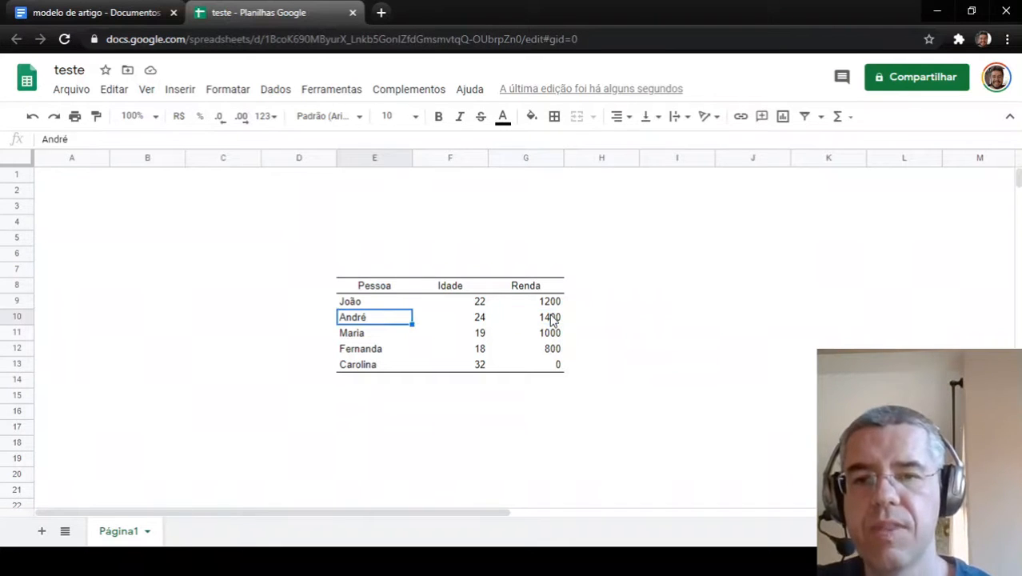
key("Left")
key("Right")
key("Up")
key("Up")
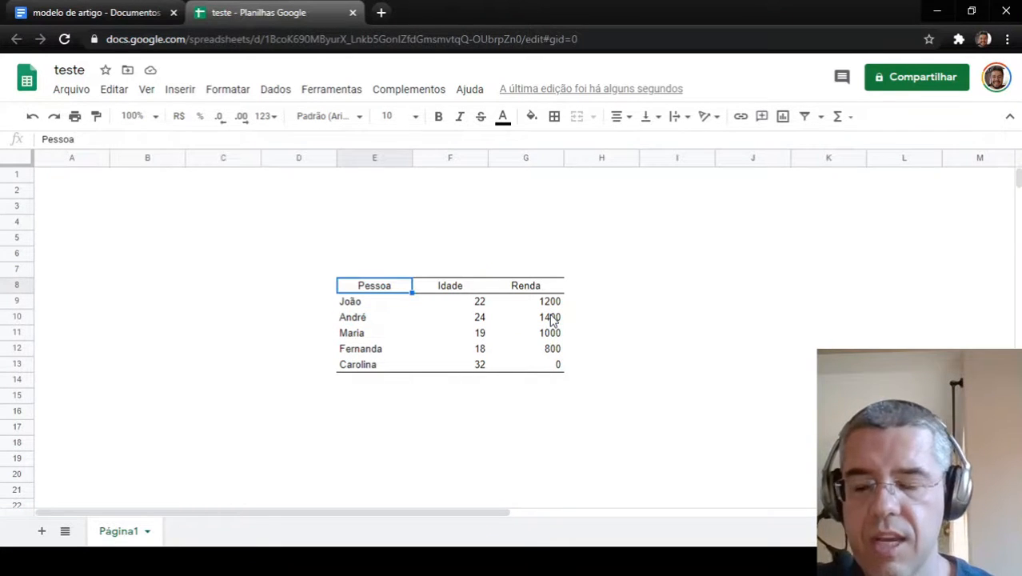
key("shift+Down")
key("shift+Down")
key("shift+Down")
key("shift+Down")
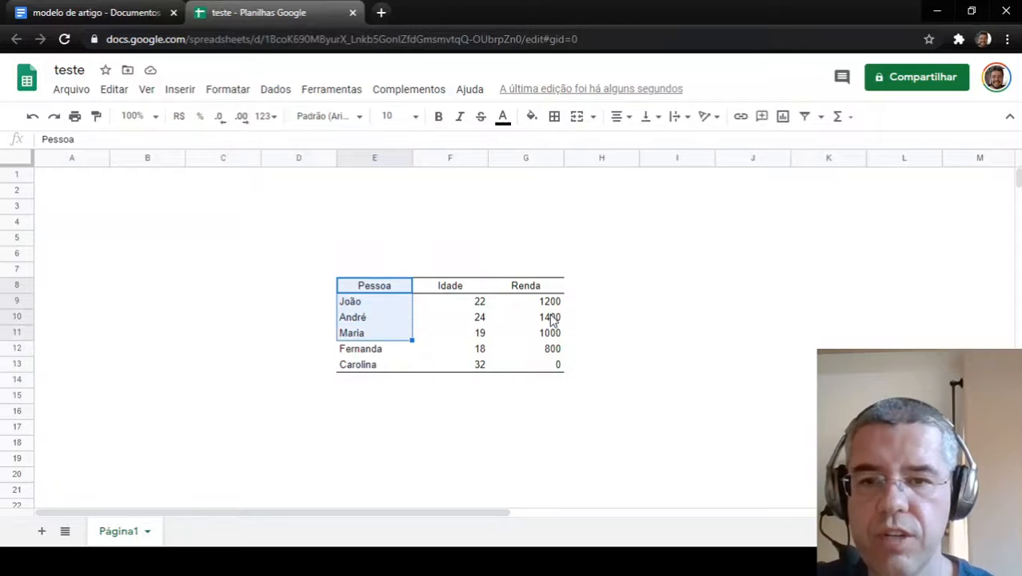
key("shift+Down")
key("shift+Right")
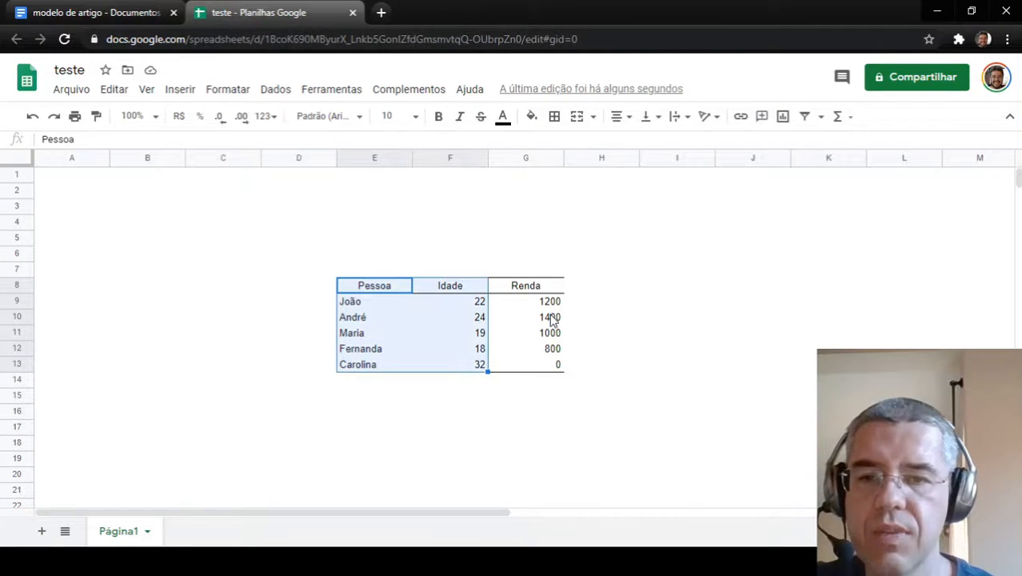
key("shift+Right")
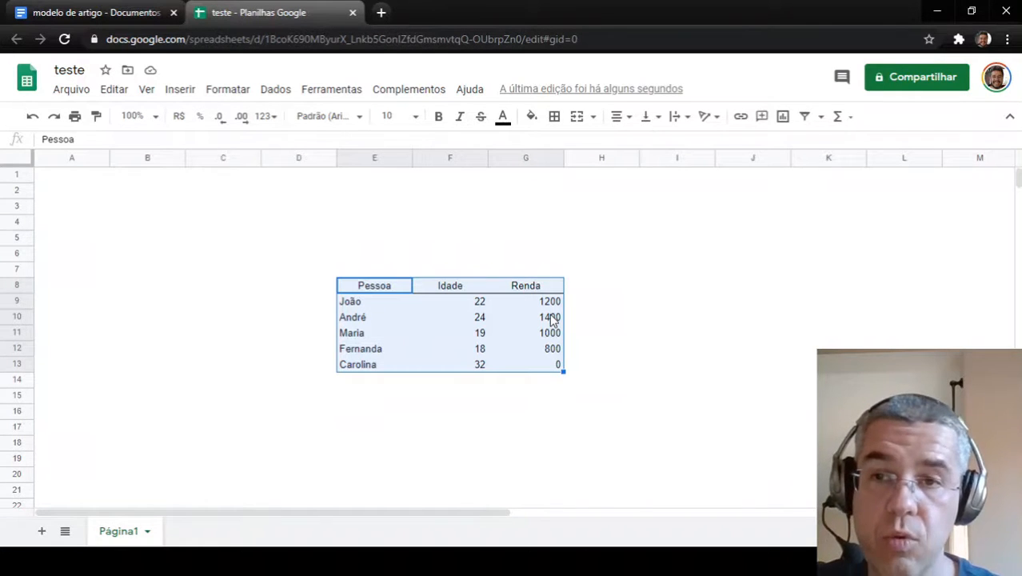
key("ctrl+c")
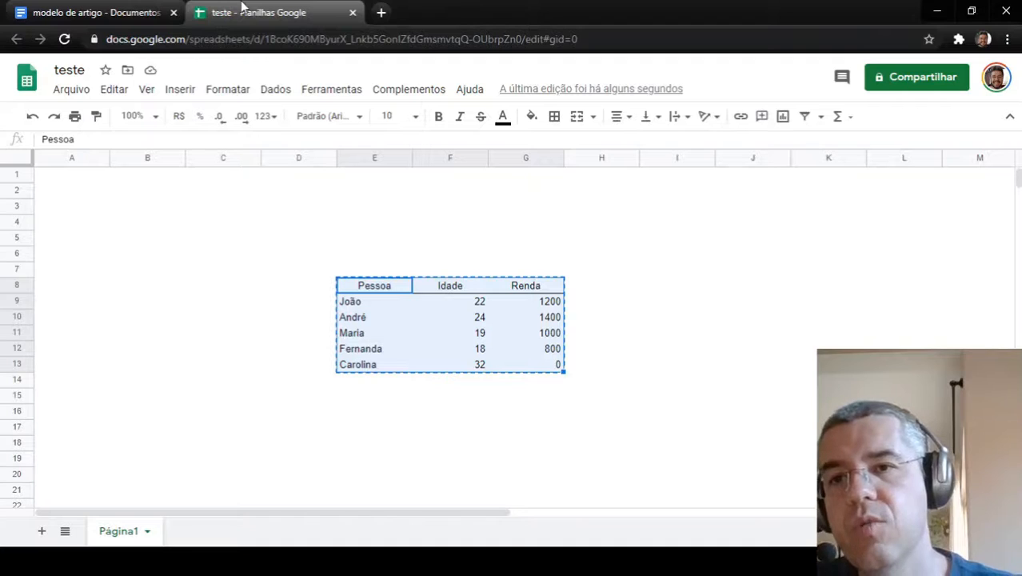
- Switch to the "modelo de artigo" document in Google Docs and add blank lines after the paragraph ending in "seu parceiro."
left_click(100, 13)
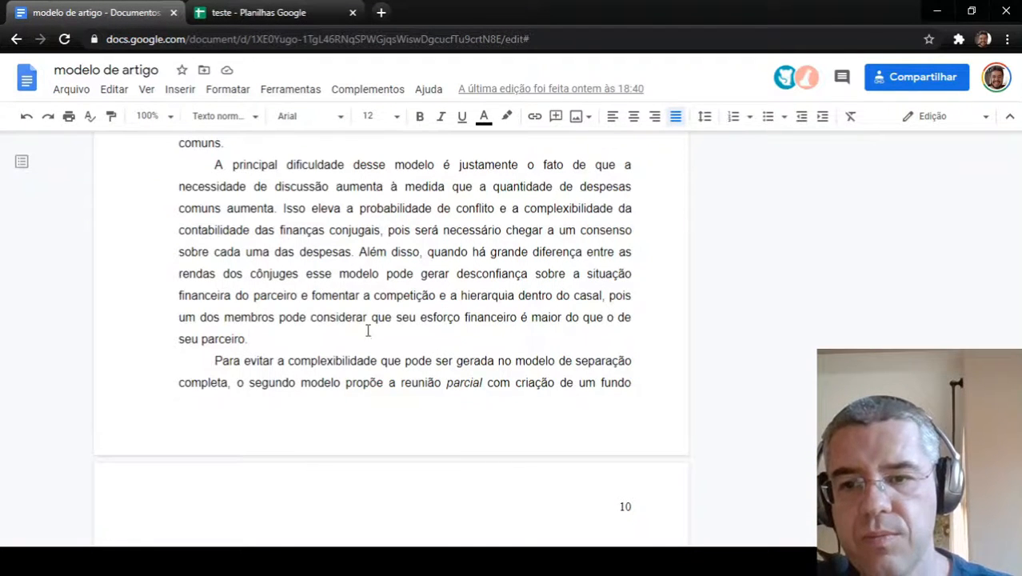
scroll(392, 338, "down", 2)
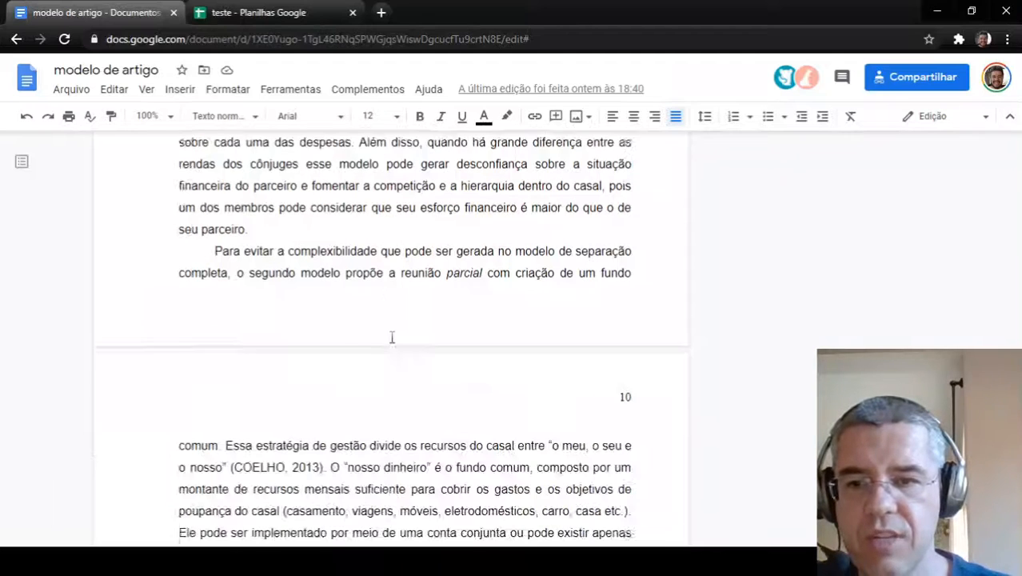
left_click(310, 223)
key("Return")
key("Return")
key("Return")
key("Return")
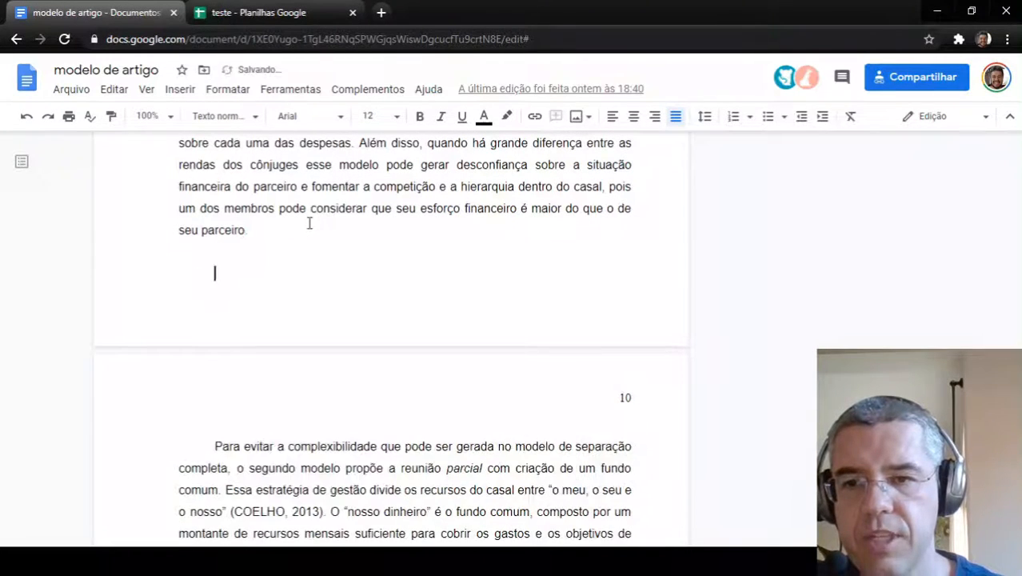
- Paste the copied table into the blank space at the start of page 10, linked to the spreadsheet (Vincular à planilha)
scroll(310, 223, "down", 2)
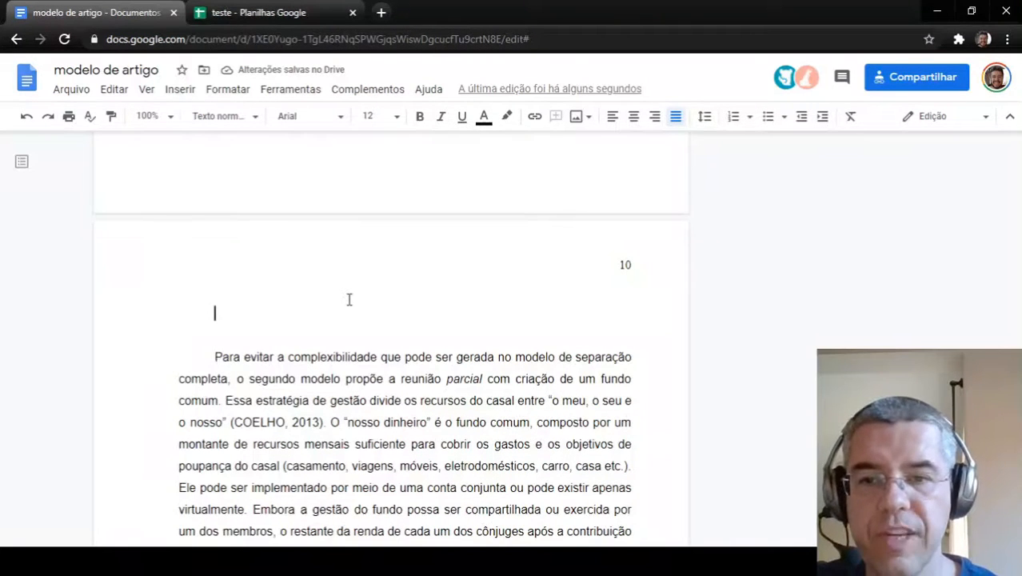
key("ctrl+v")
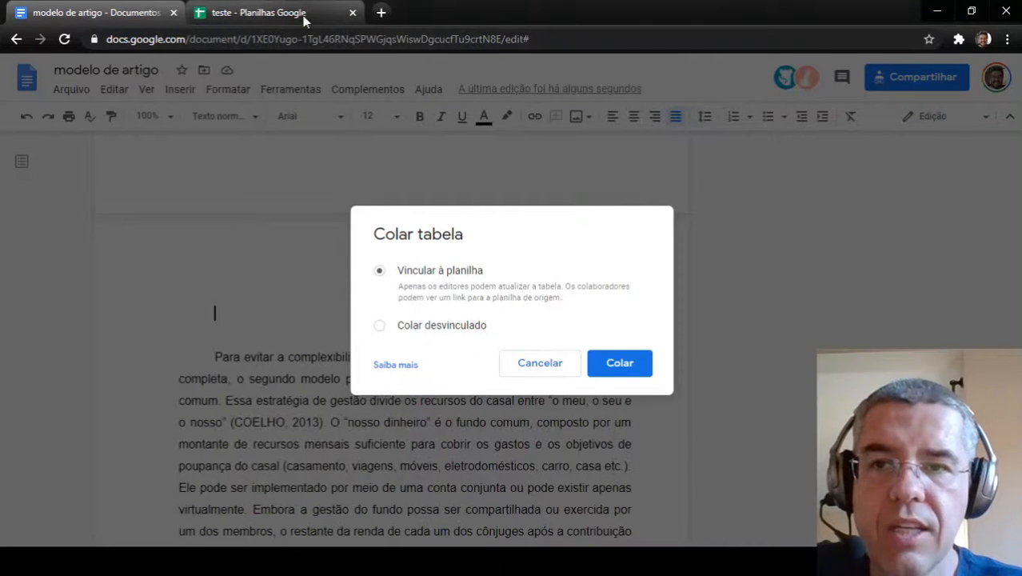
left_click(264, 13)
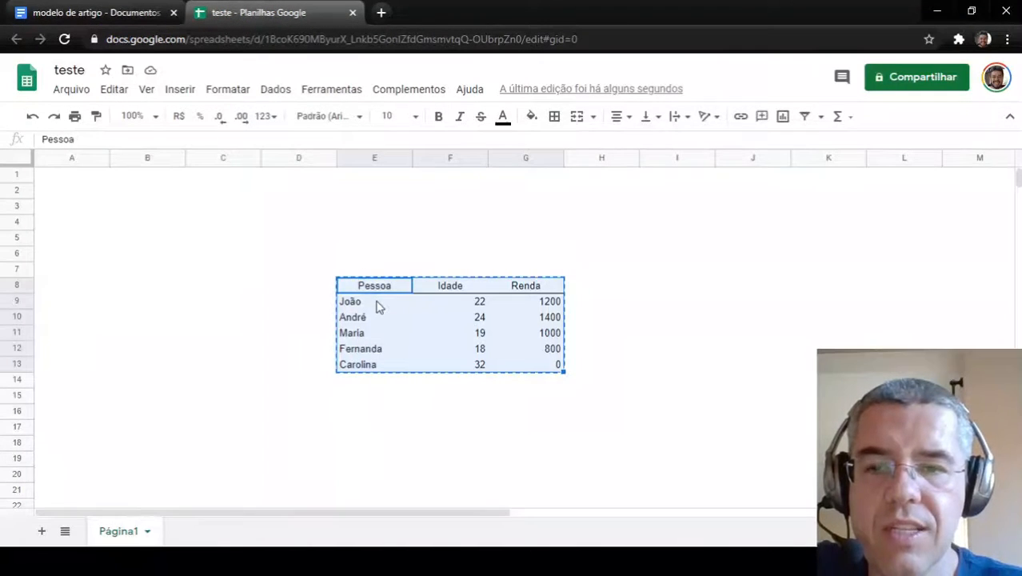
left_click(77, 12)
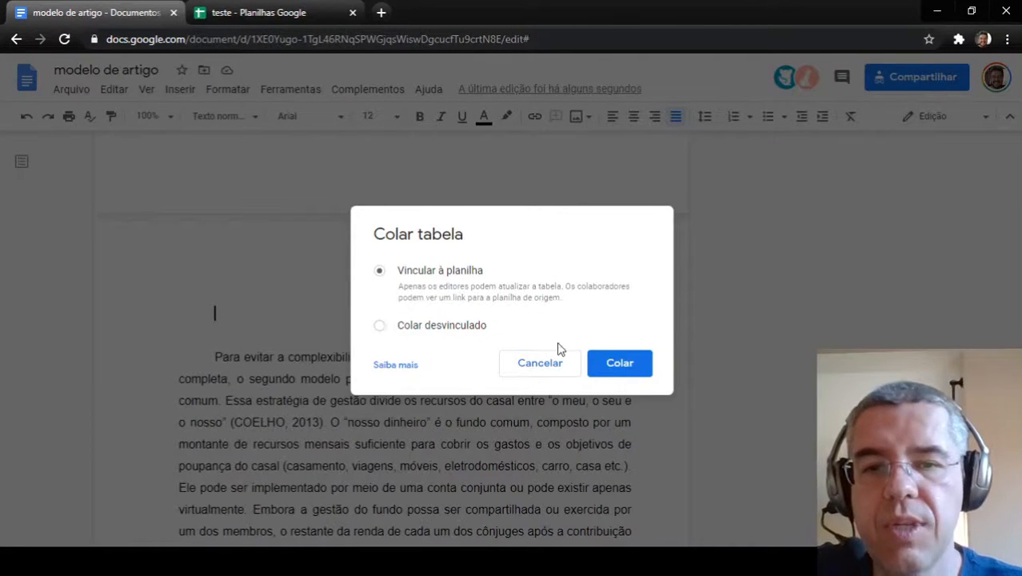
left_click(635, 367)
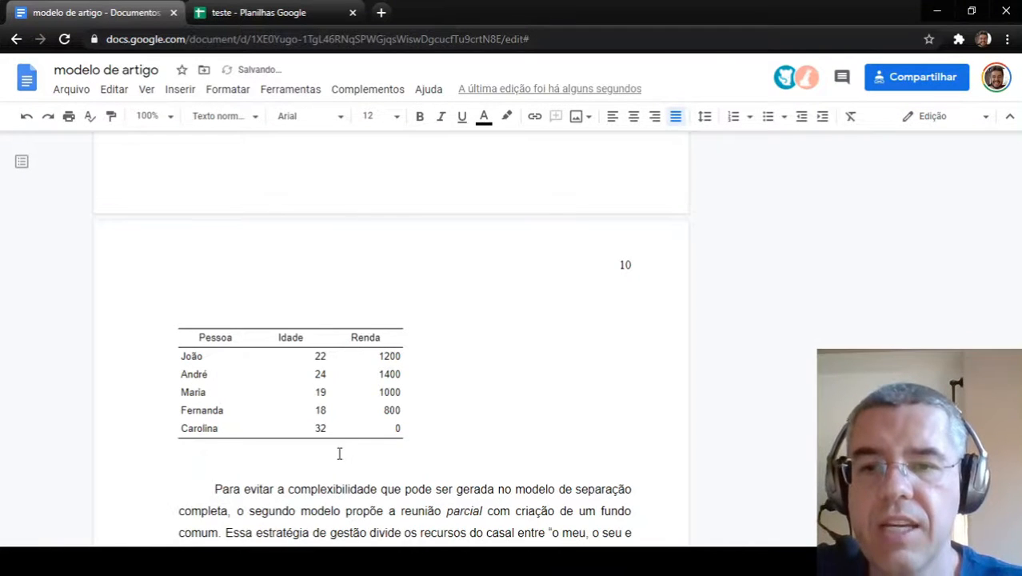
- Set the pasted table's alignment on page 10 to Centro in its table properties
left_click(345, 398)
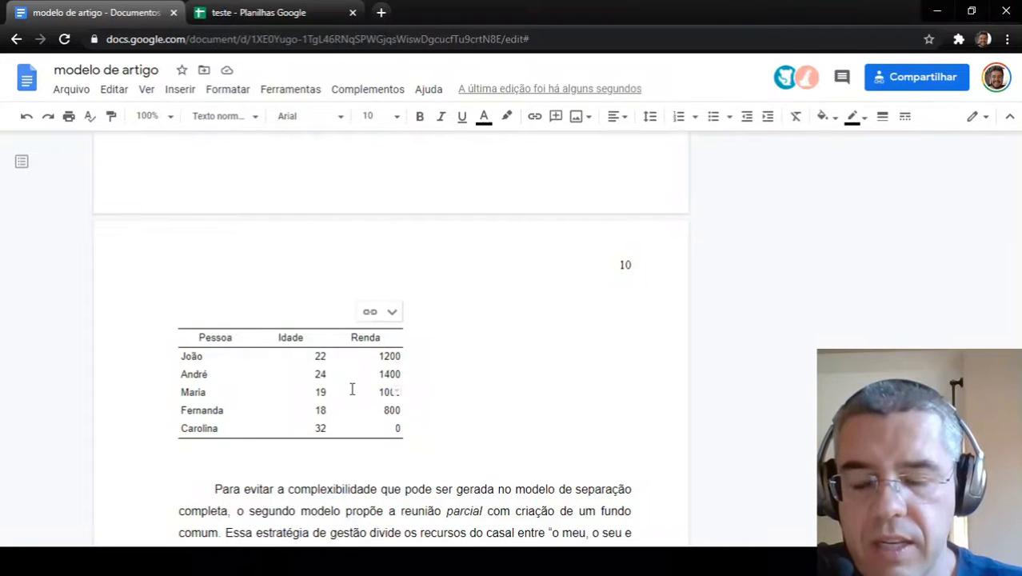
right_click(352, 391)
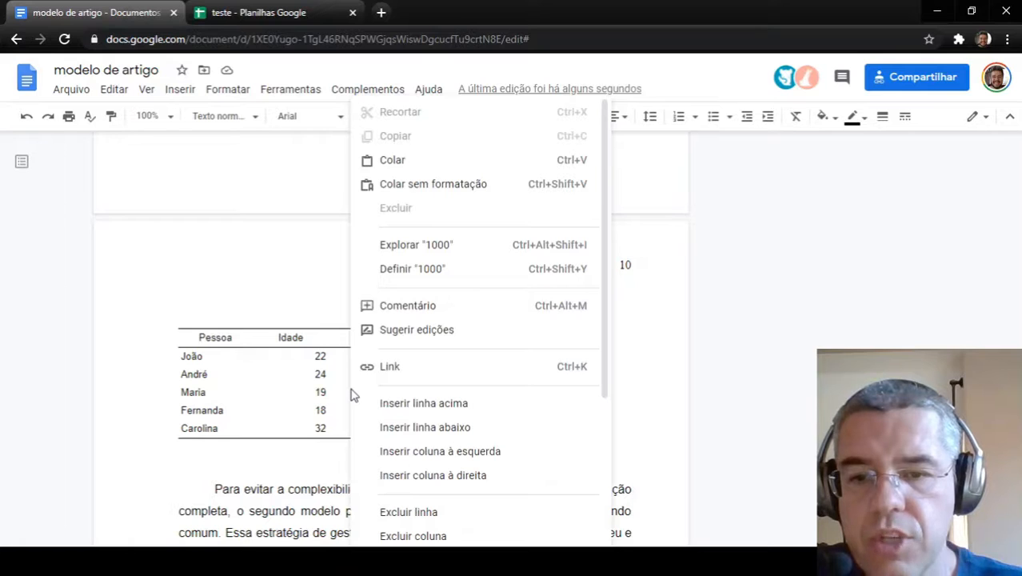
scroll(468, 448, "down", 3)
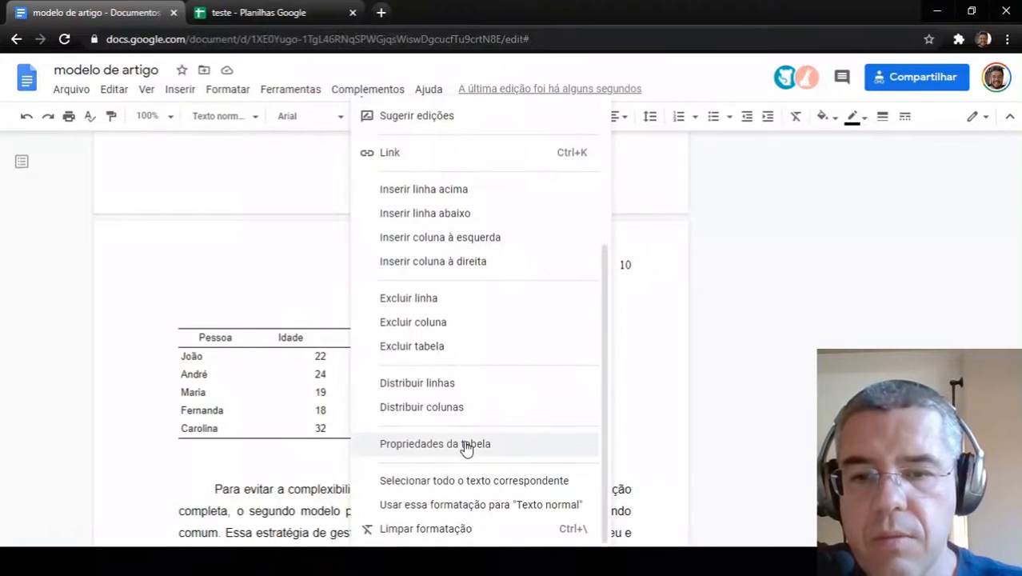
left_click(466, 445)
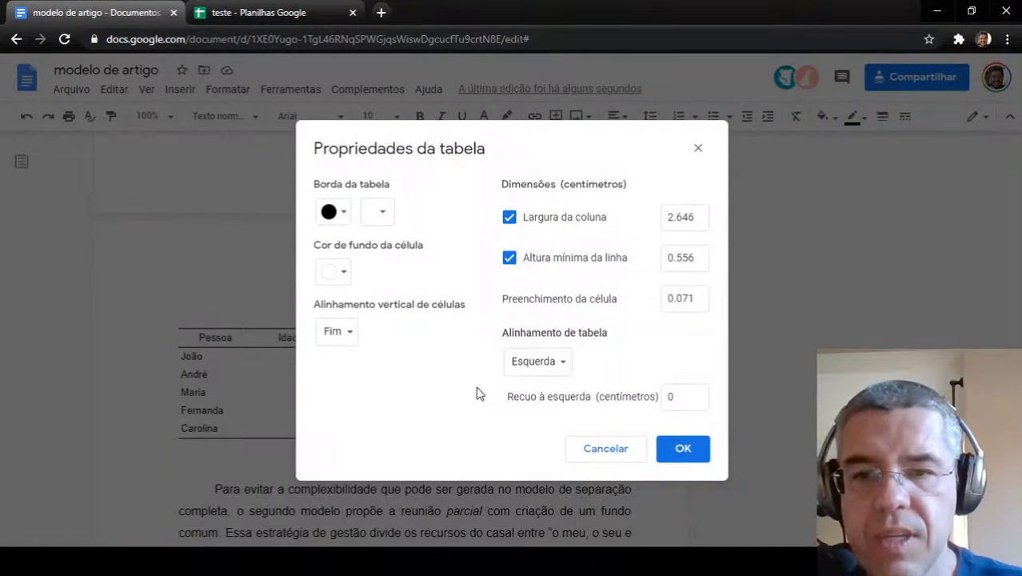
left_click(564, 363)
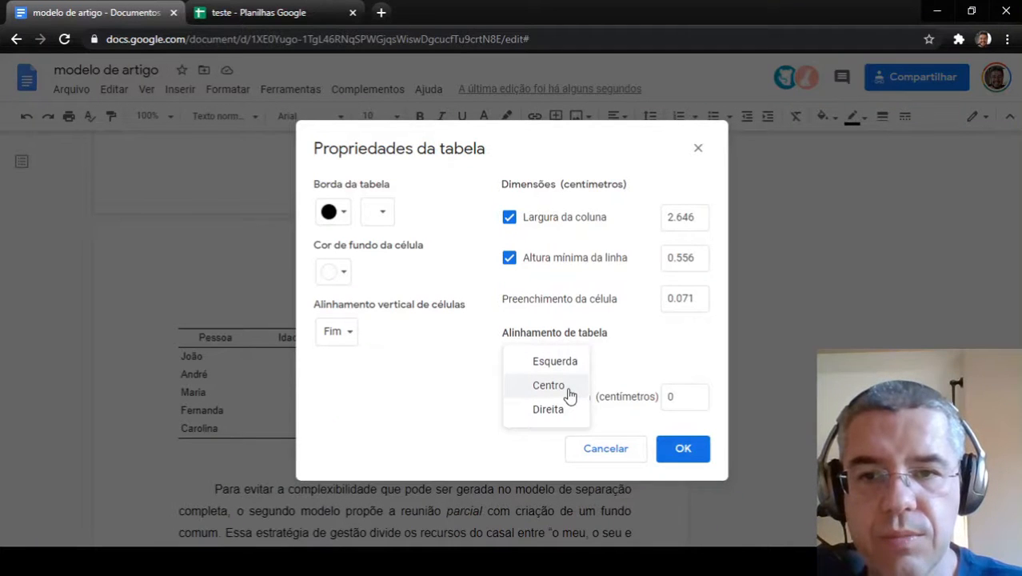
left_click(570, 395)
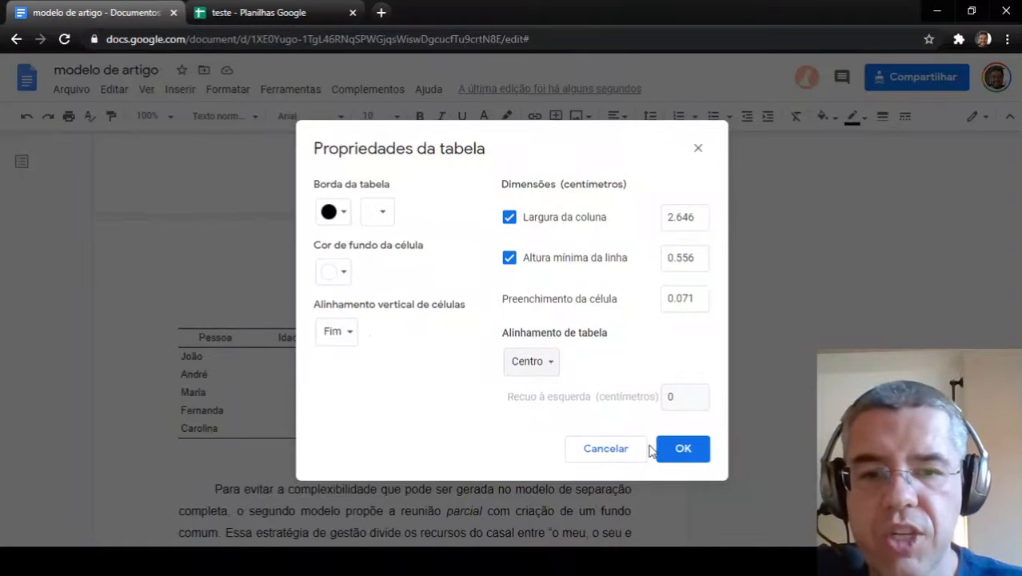
left_click(684, 449)
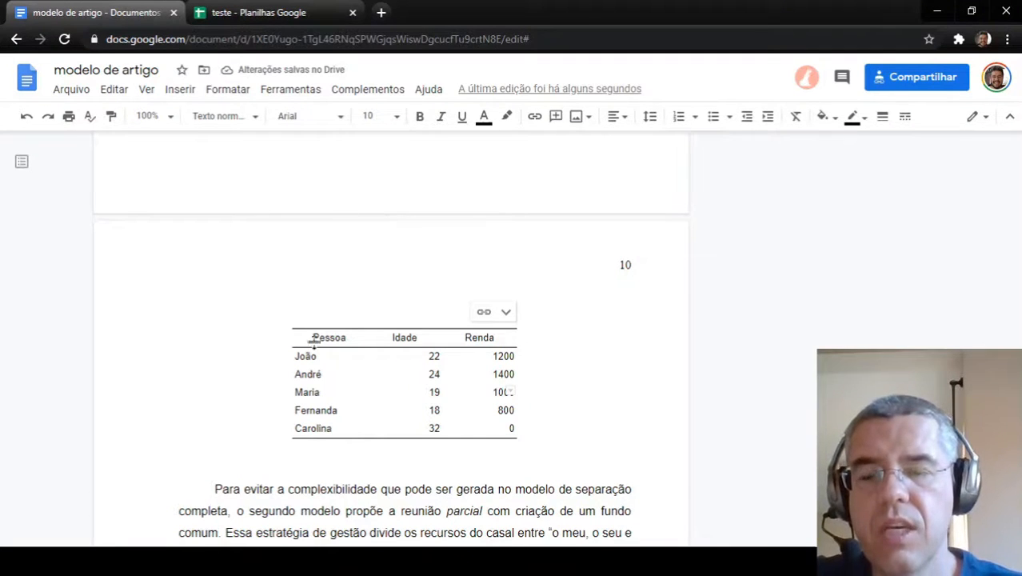
- Following the Quadro 1 model, add the title "Tabela 1 - Idade e renda dos indivíduos" on the line directly above the table
scroll(269, 350, "up", 1)
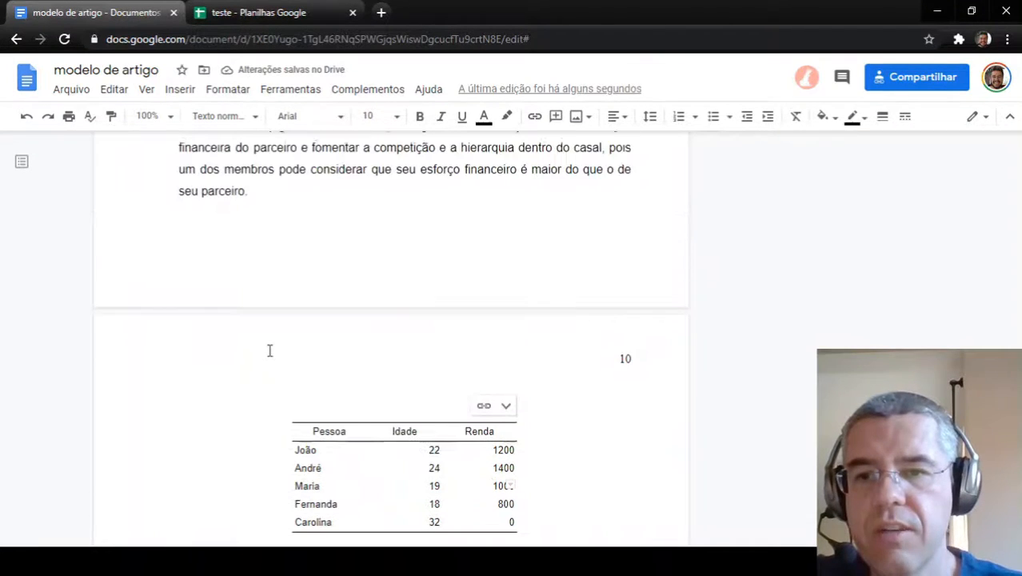
left_click(329, 222)
scroll(328, 222, "up", 9)
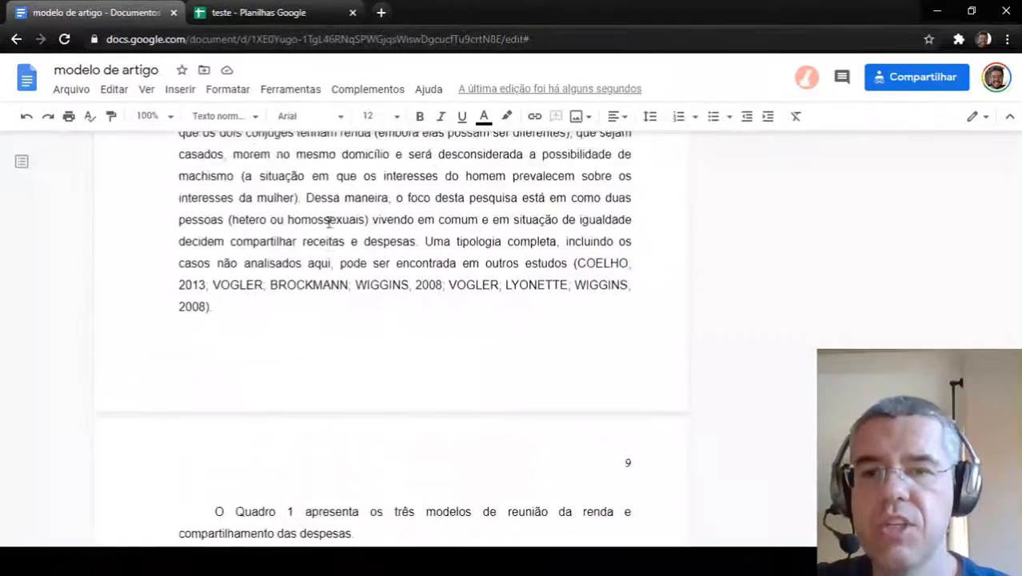
scroll(329, 221, "down", 4)
scroll(328, 222, "up", 1)
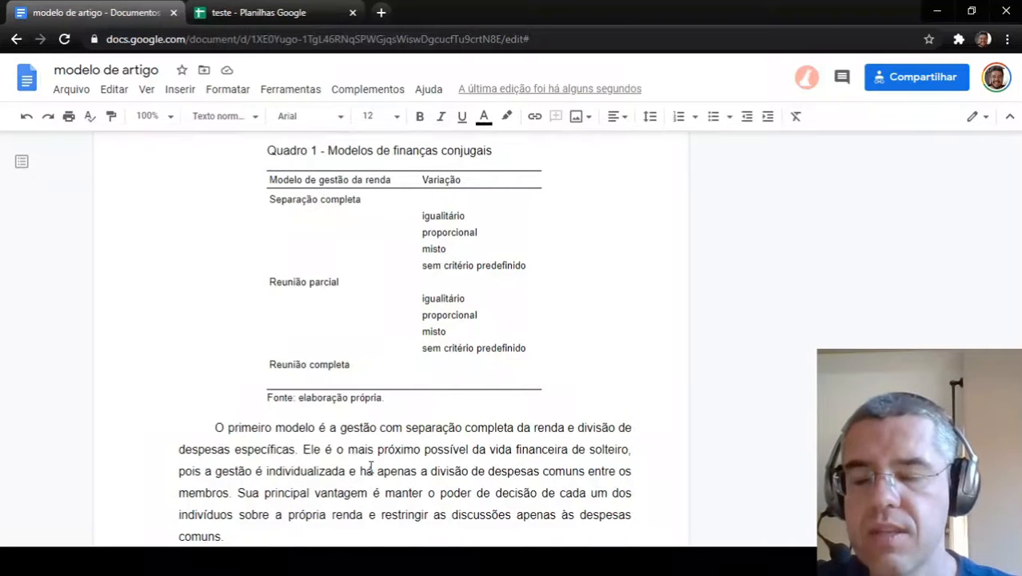
scroll(370, 468, "down", 5)
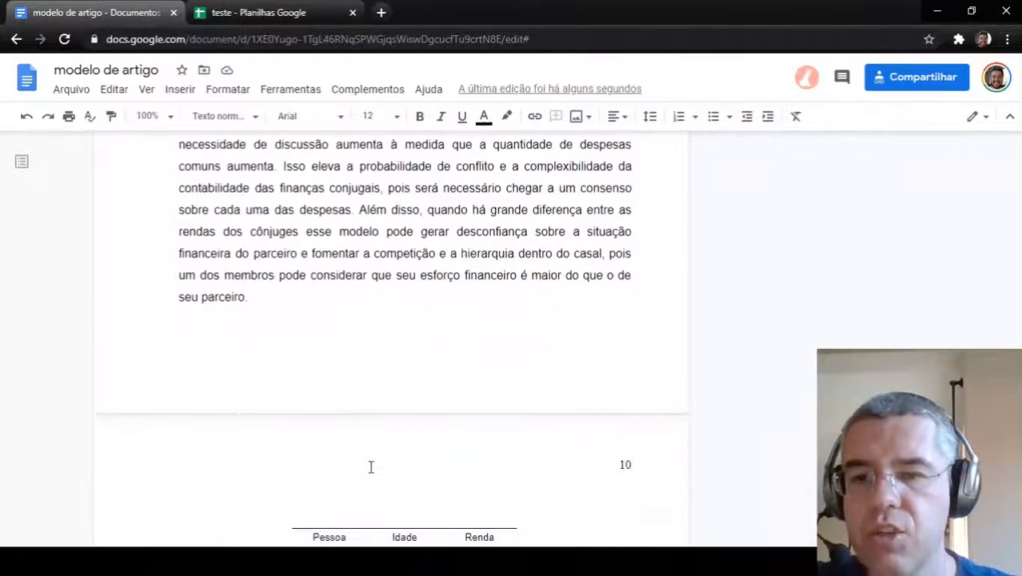
scroll(370, 467, "down", 1)
key("Down")
key("Down")
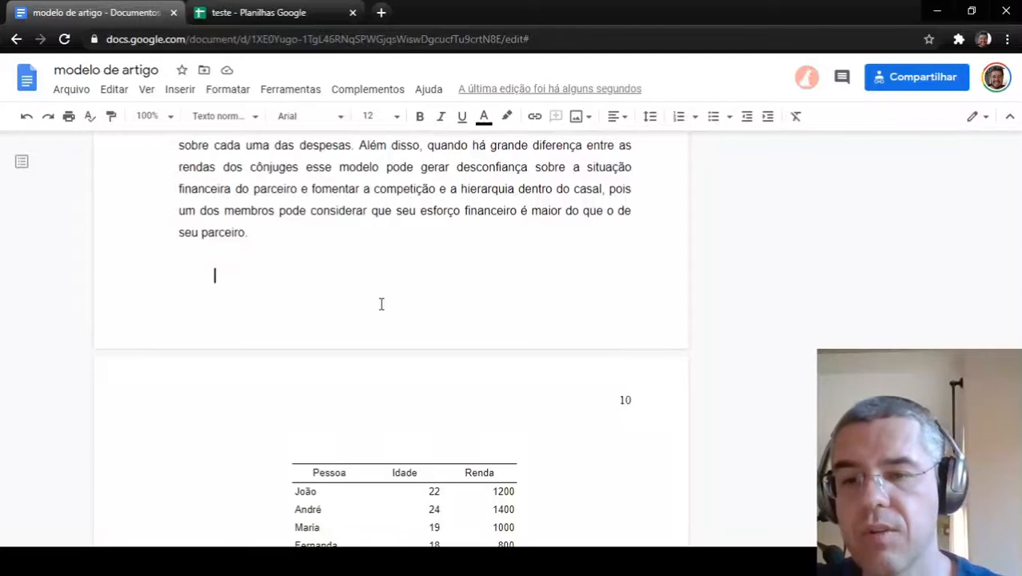
type("Tabela 1")
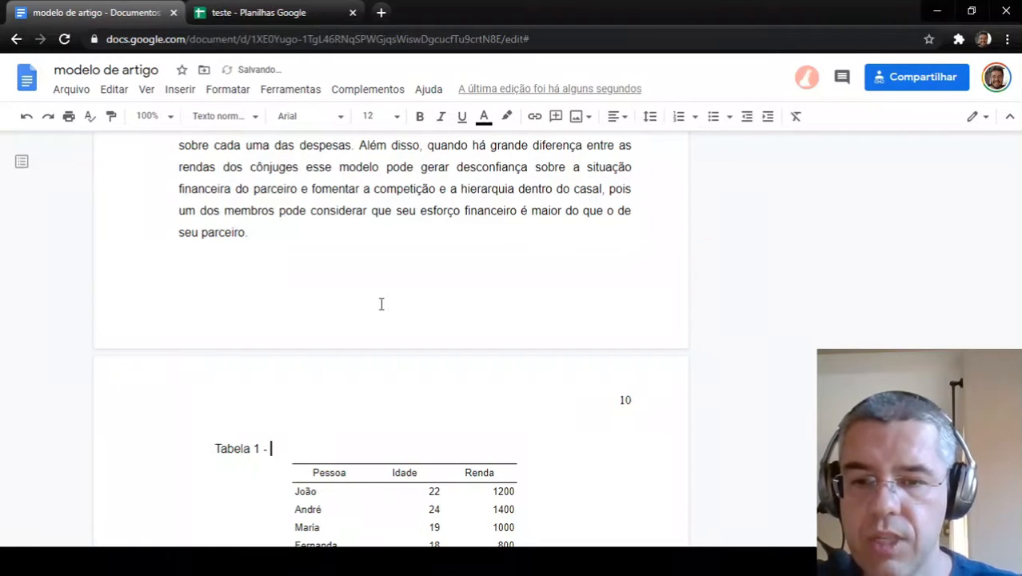
type("- Idade e ")
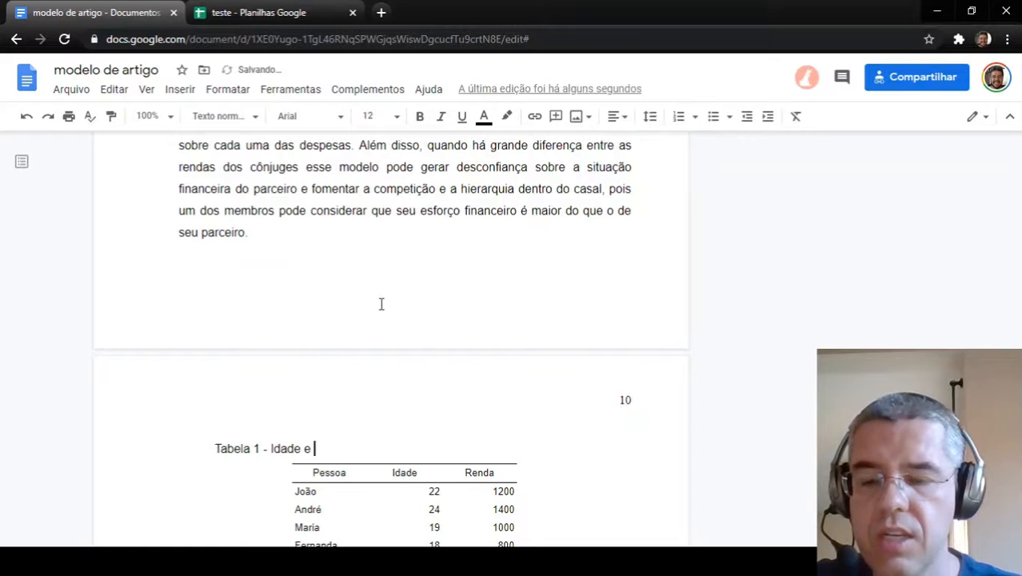
type("renda dos in")
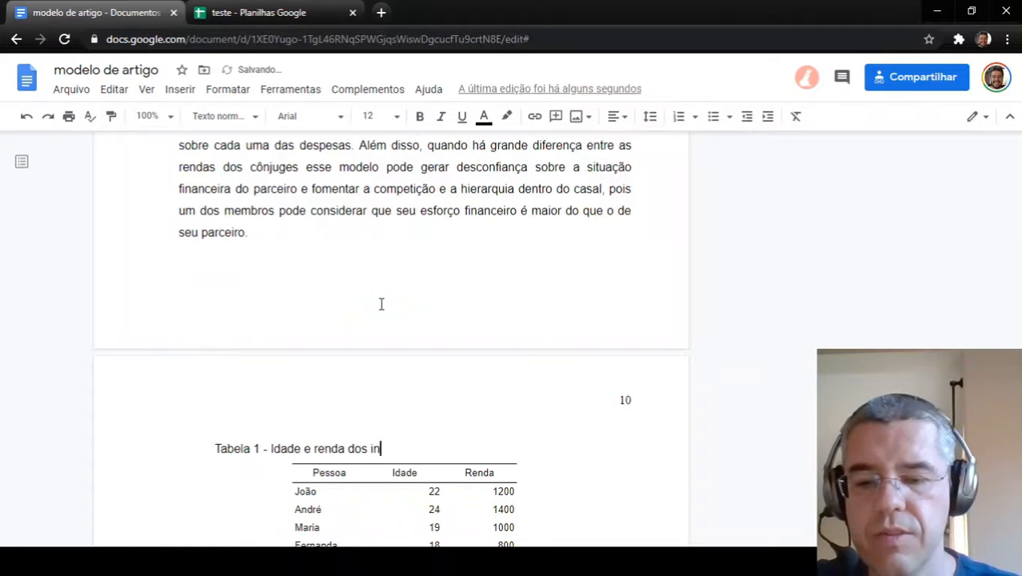
type("divíduos")
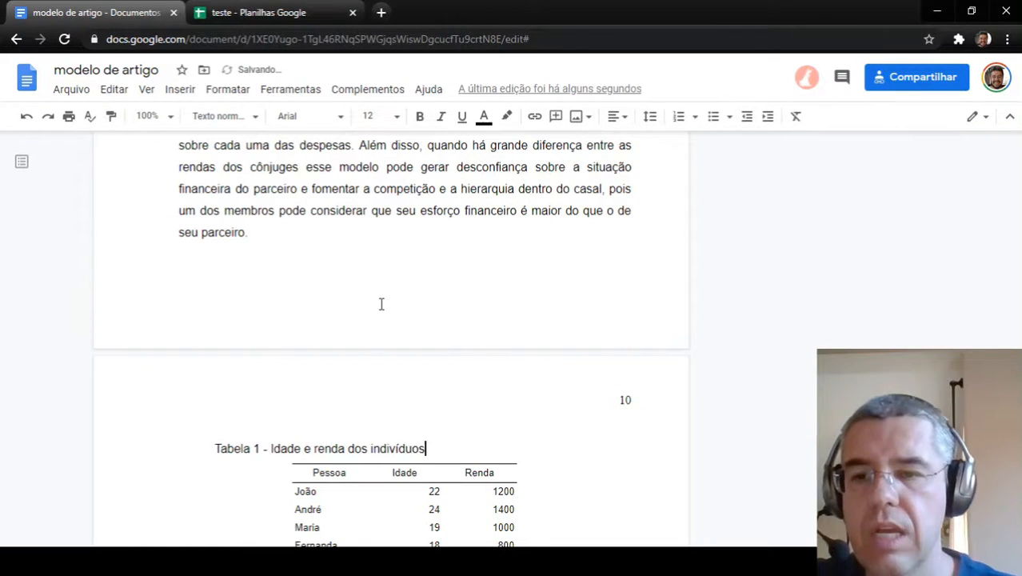
- Show the ruler and indent the Tabela 1 title line so it starts at the table's left edge
key("ctrl+shift+Left")
key("ctrl+shift+Left")
key("ctrl+shift+Left")
key("ctrl+shift+Left")
key("ctrl+shift+Left")
key("ctrl+shift+Left")
key("ctrl+shift+Left")
key("ctrl+shift+Left")
key("ctrl+shift+Left")
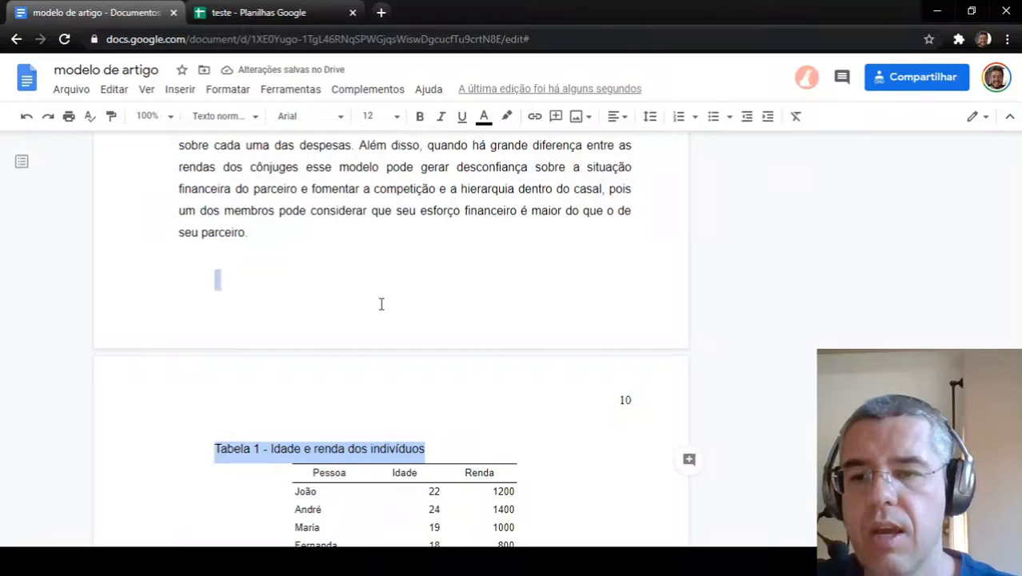
key("shift+Right")
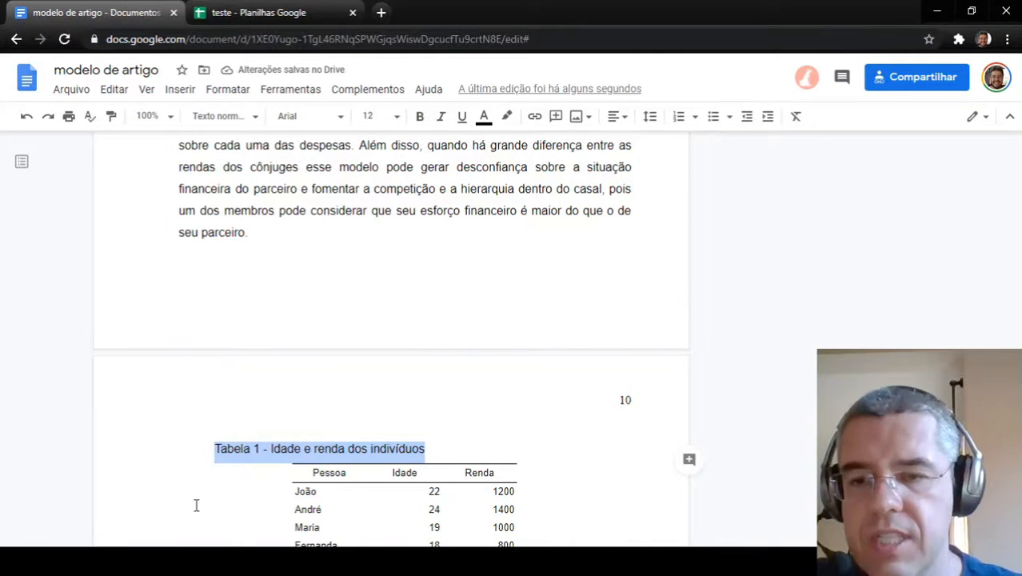
left_click(147, 90)
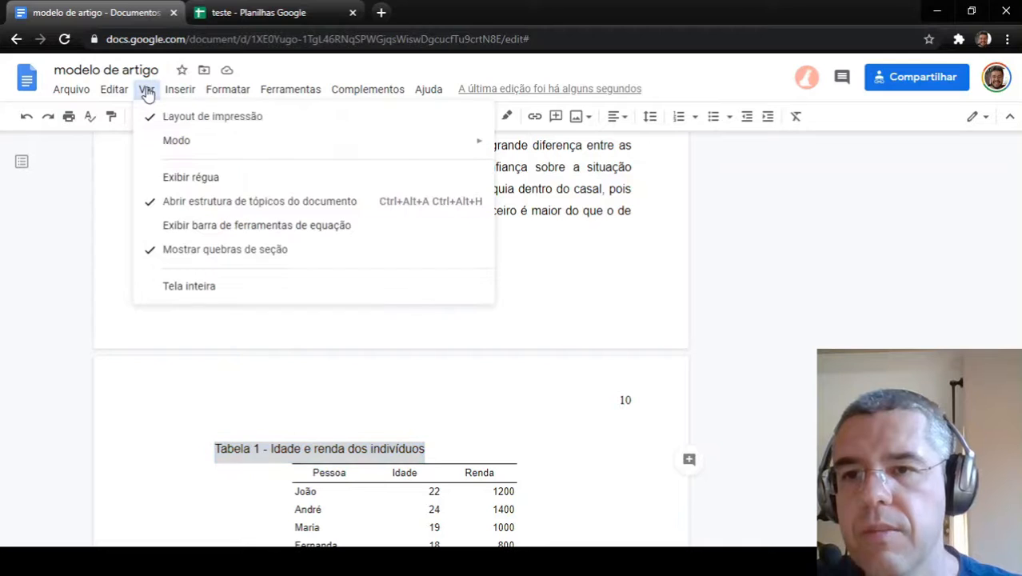
left_click(196, 179)
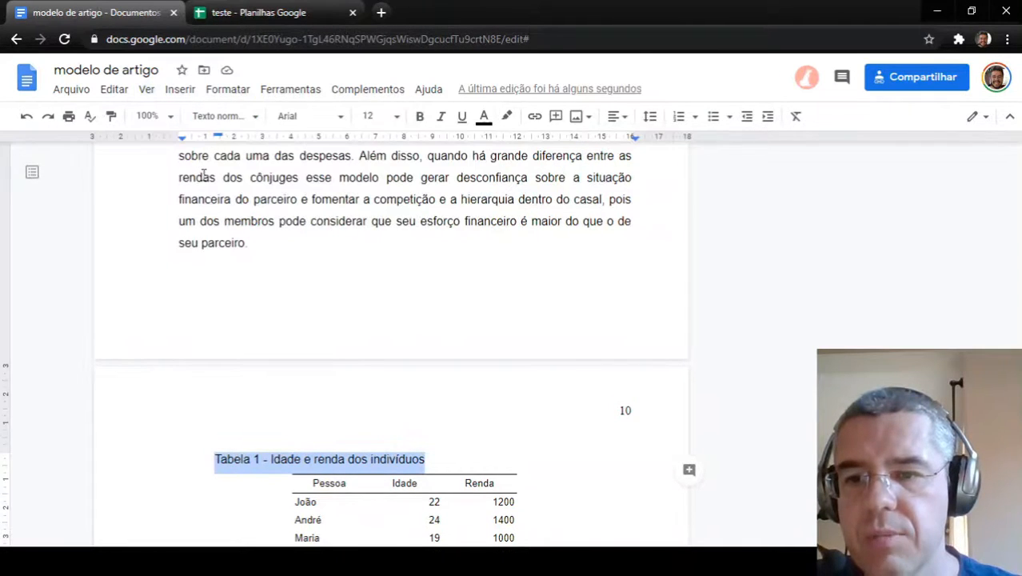
scroll(272, 264, "down", 1)
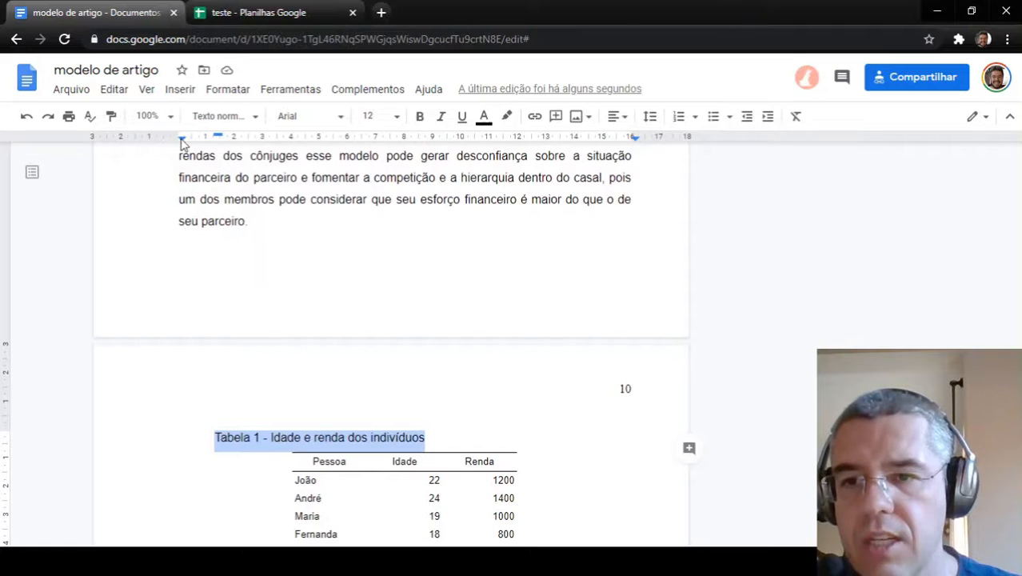
mouse_move(183, 141)
left_mouse_down()
mouse_move(283, 142)
mouse_move(294, 155)
mouse_move(309, 139)
mouse_move(296, 138)
left_mouse_up()
scroll(305, 380, "down", 2)
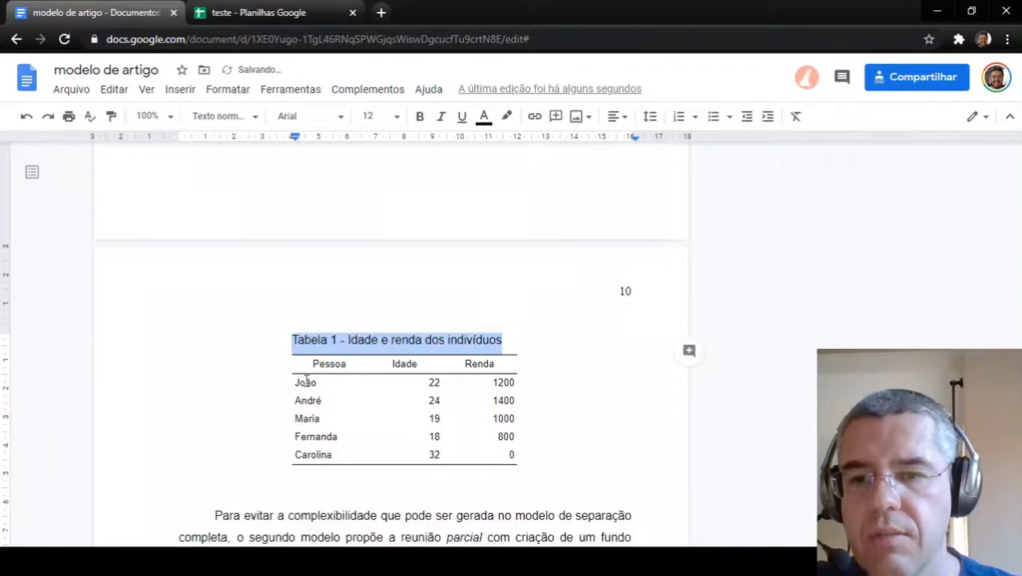
- Add "Fonte:" below the table in font size 10 and indent the line to the table's left edge
left_click(314, 477)
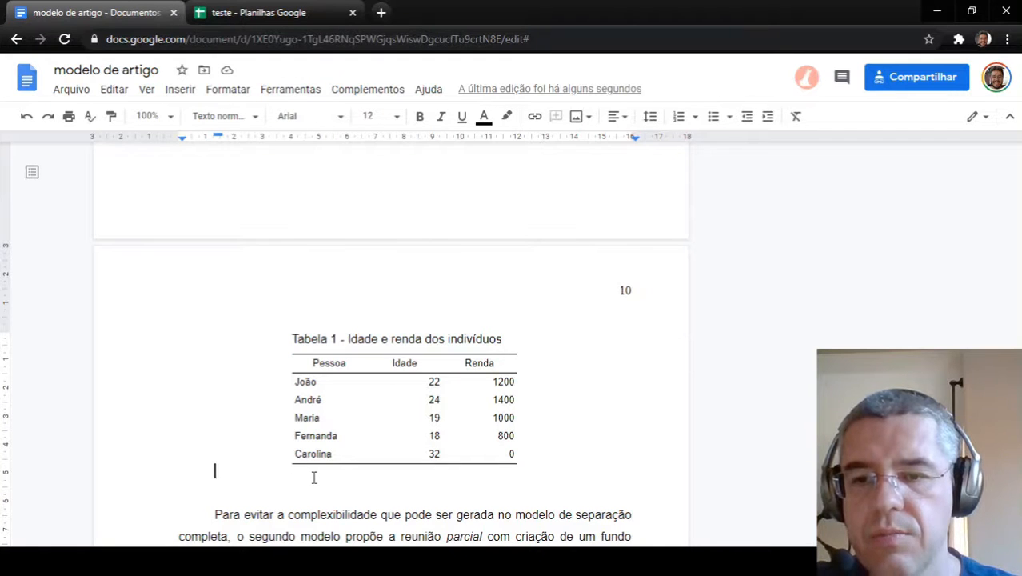
scroll(624, 480, "down", 1)
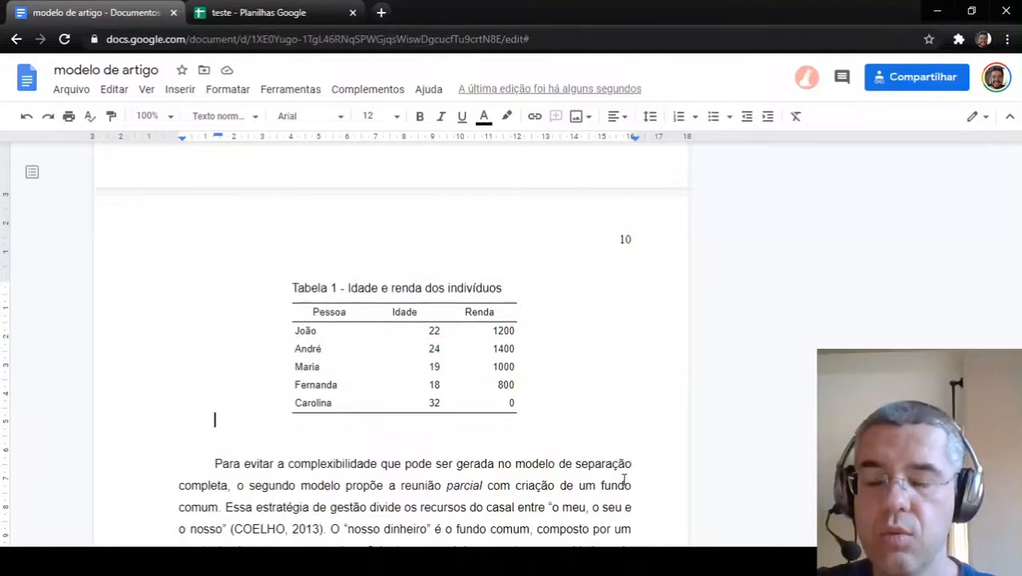
type("Fonte:")
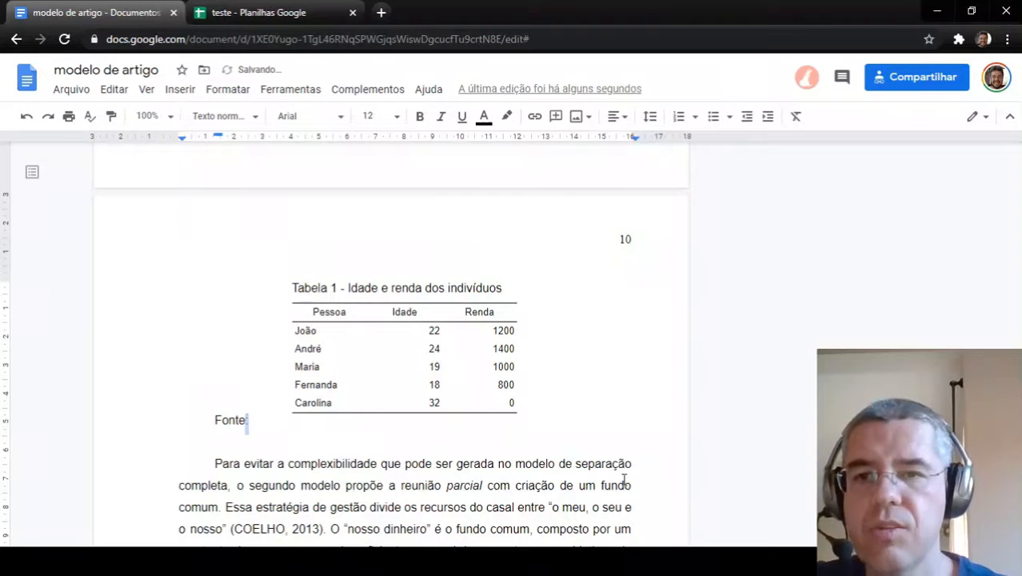
key("shift+Home")
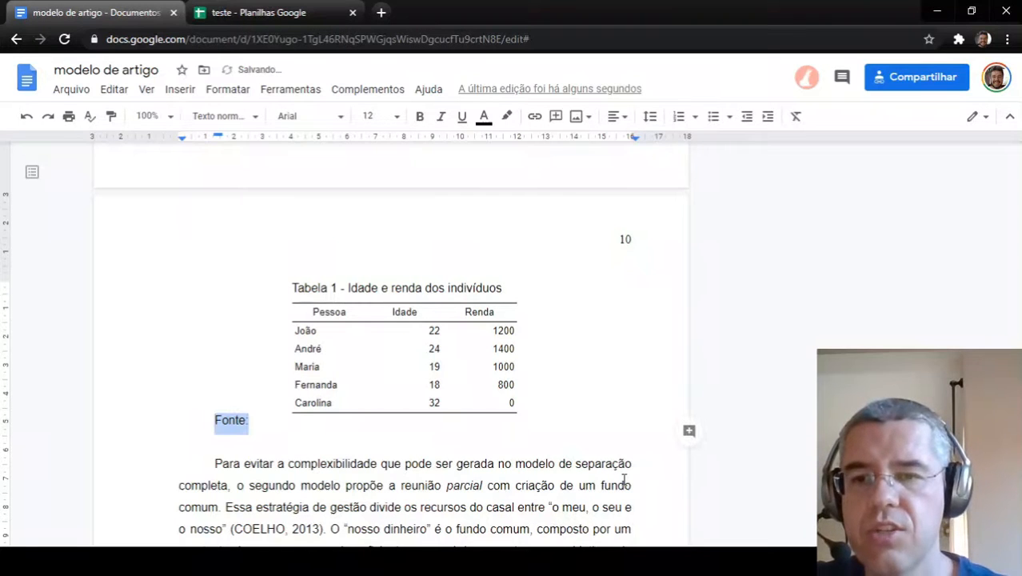
left_click(397, 116)
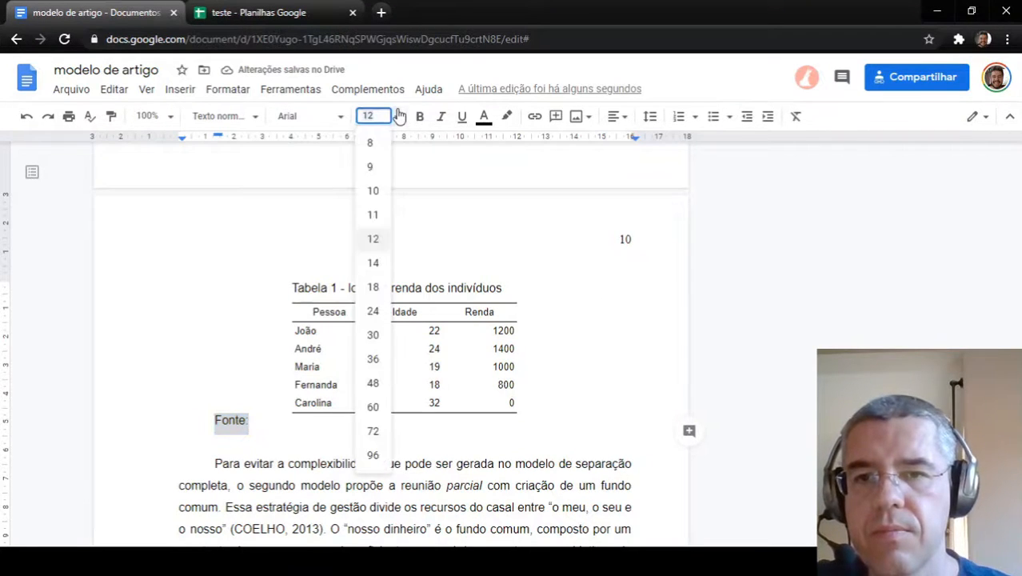
left_click(374, 192)
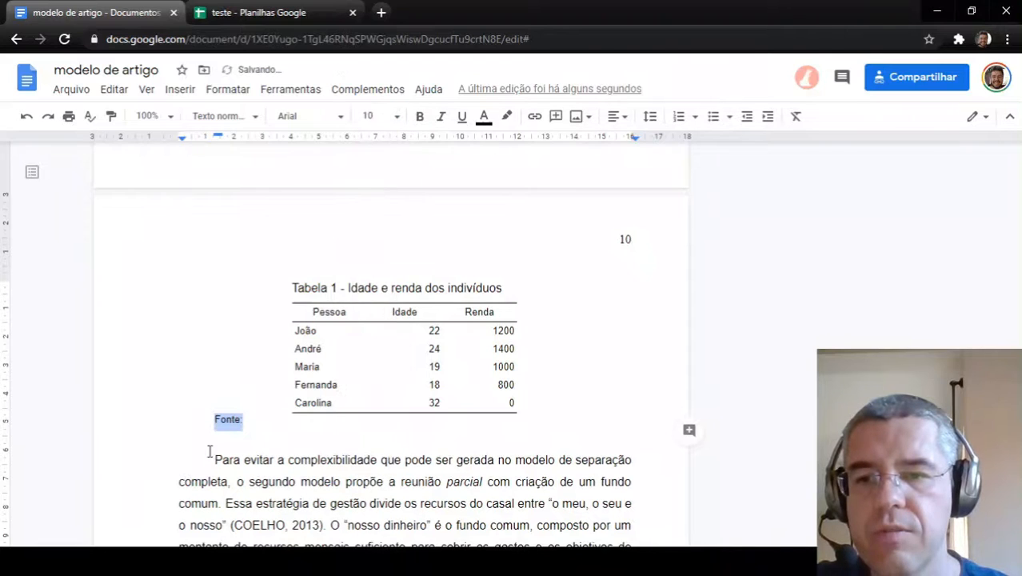
left_click(212, 422)
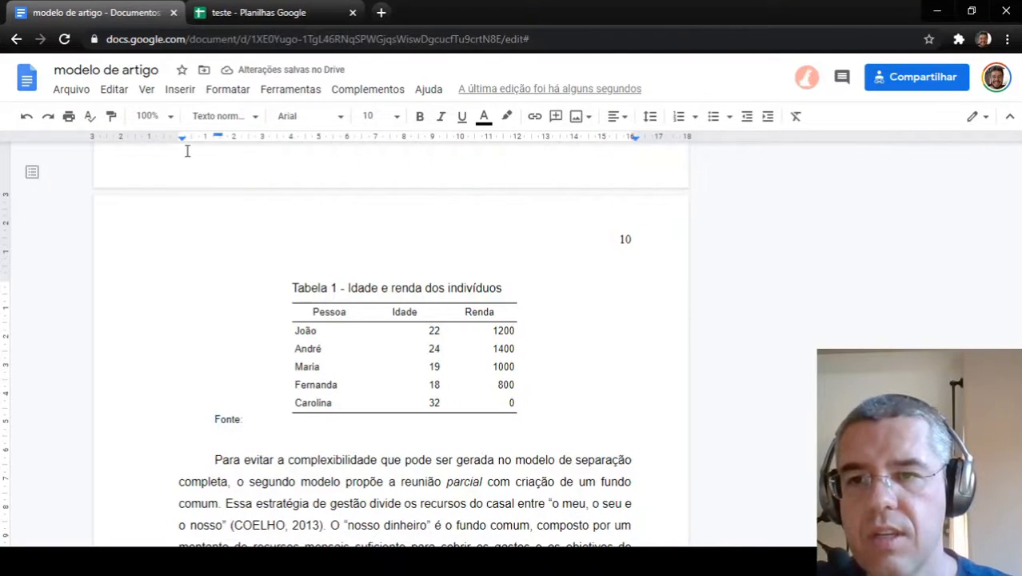
mouse_move(183, 141)
left_mouse_down()
mouse_move(303, 157)
mouse_move(294, 136)
left_mouse_up()
- Complete the source line below the table as "Fonte: elaboração própria. Fonte dos dados: IBGE, 2010."
left_click(327, 422)
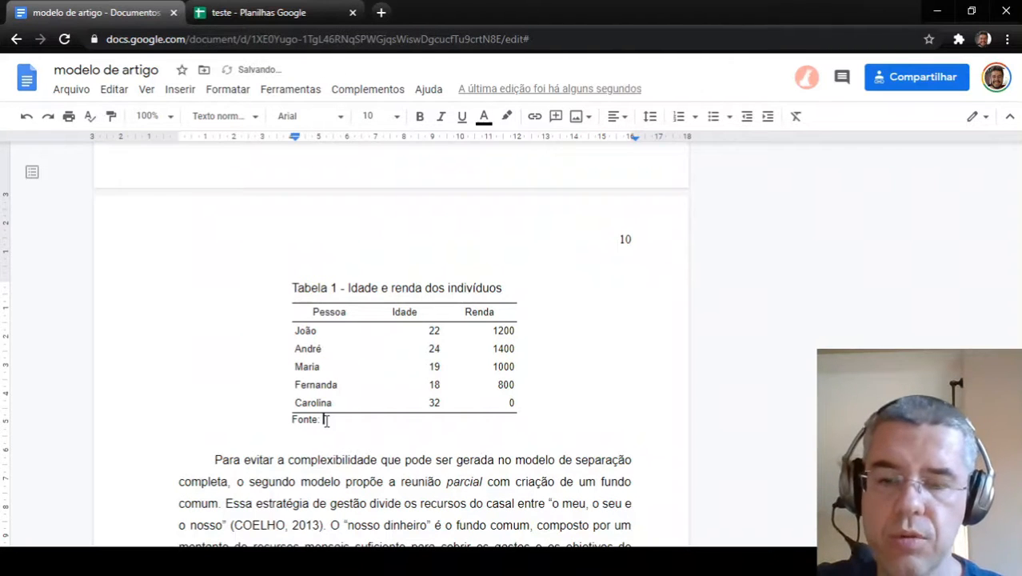
type("é")
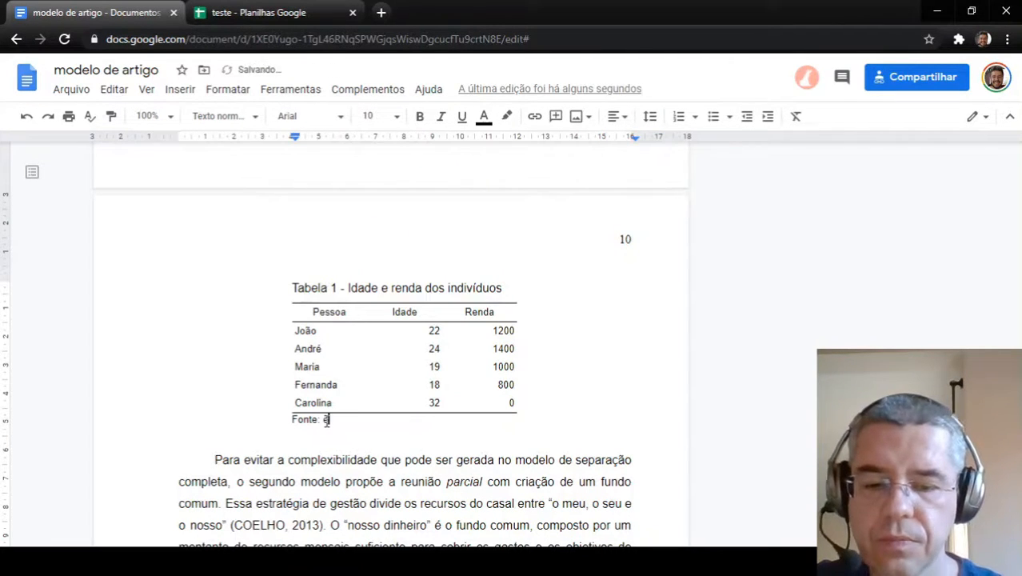
type("laboração pró")
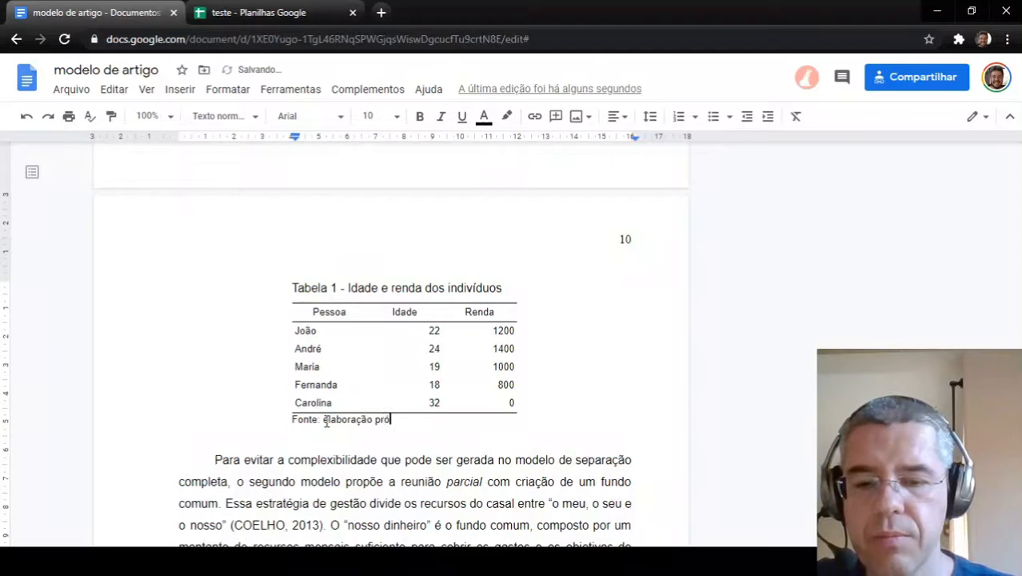
type("pria")
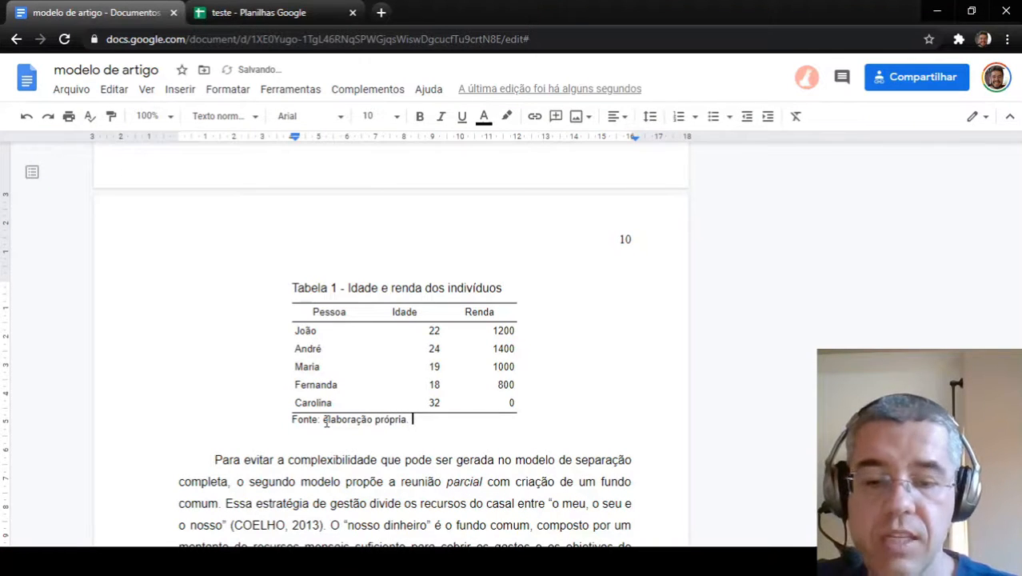
type(". Fonte dos dados")
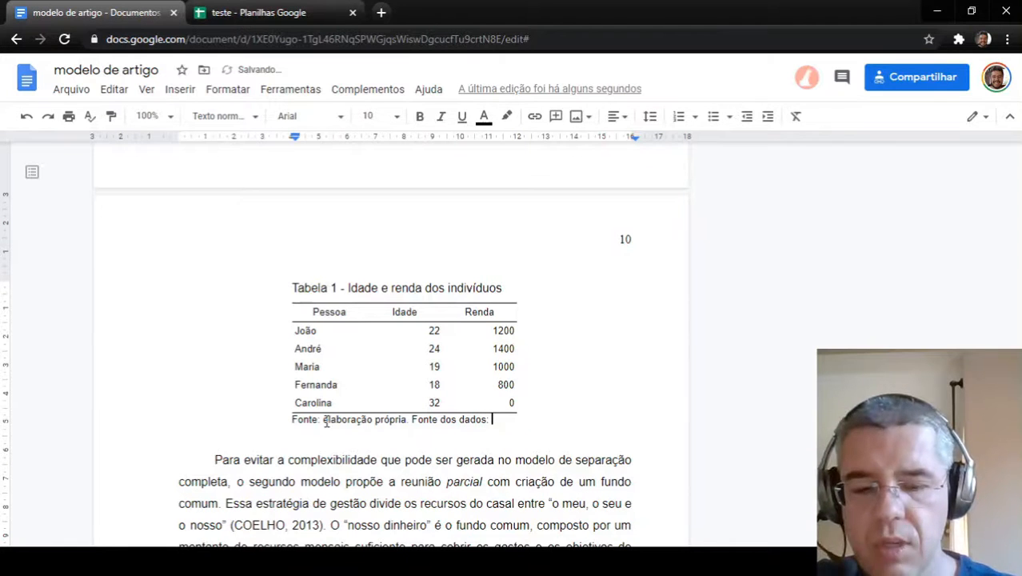
type(": IBGE, 2010")
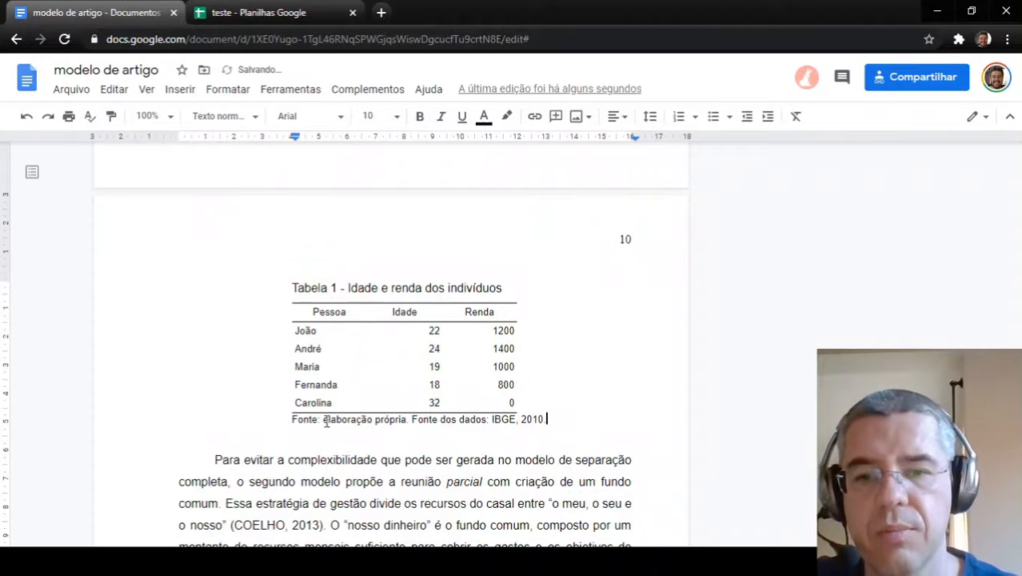
- Shorten the source line below the table to "Fonte: IBGE, 2010."
type(".")
key("ctrl+shift+Left")
key("ctrl+shift+Left")
key("ctrl+shift+Left")
key("ctrl+shift+Left")
key("ctrl+shift+Left")
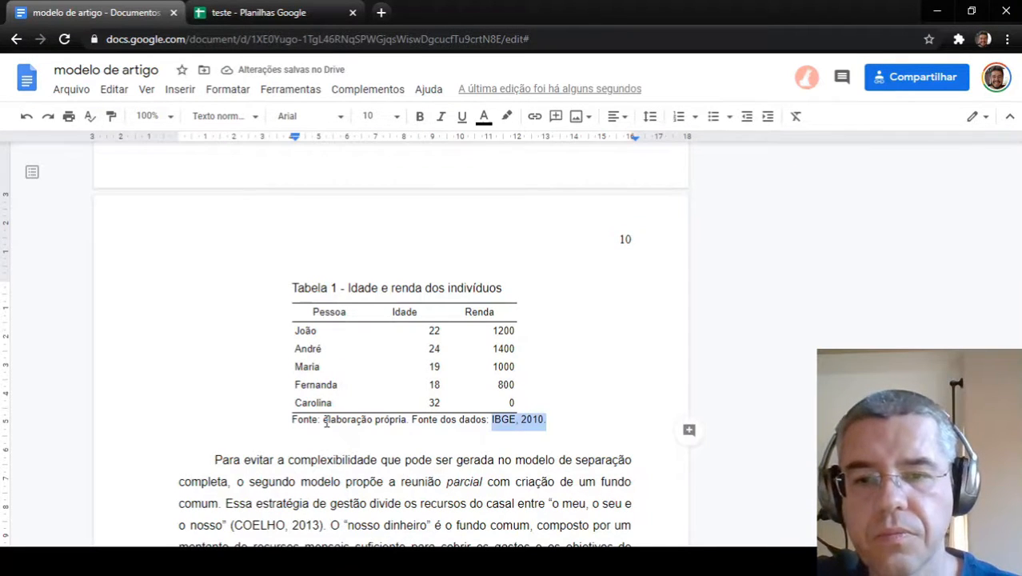
key("Right")
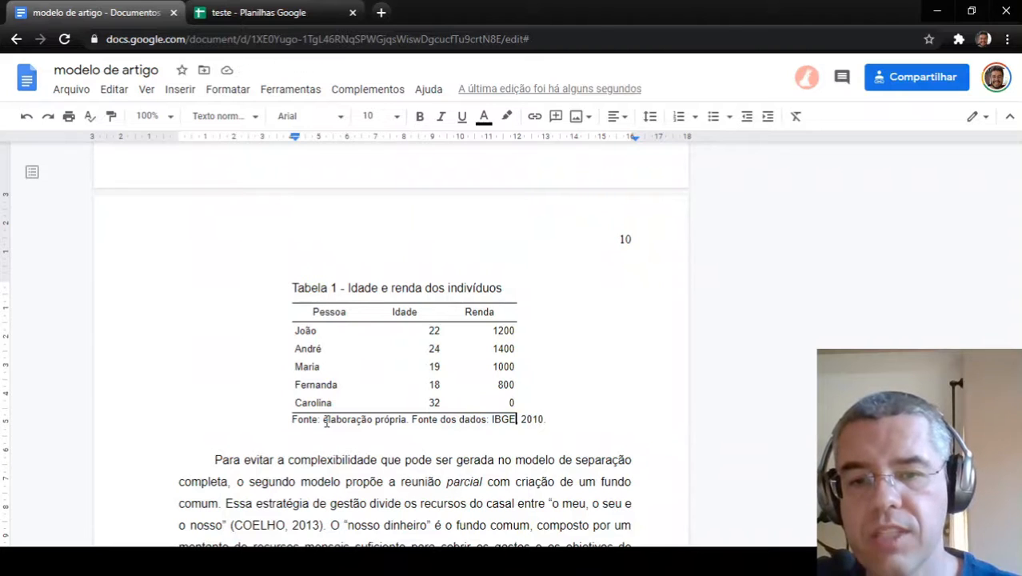
key("Right")
key("ctrl+shift+Left")
key("ctrl+shift+Left")
key("ctrl+shift+Left")
key("ctrl+shift+Left")
key("ctrl+shift+Left")
key("ctrl+shift+Left")
key("ctrl+shift+Left")
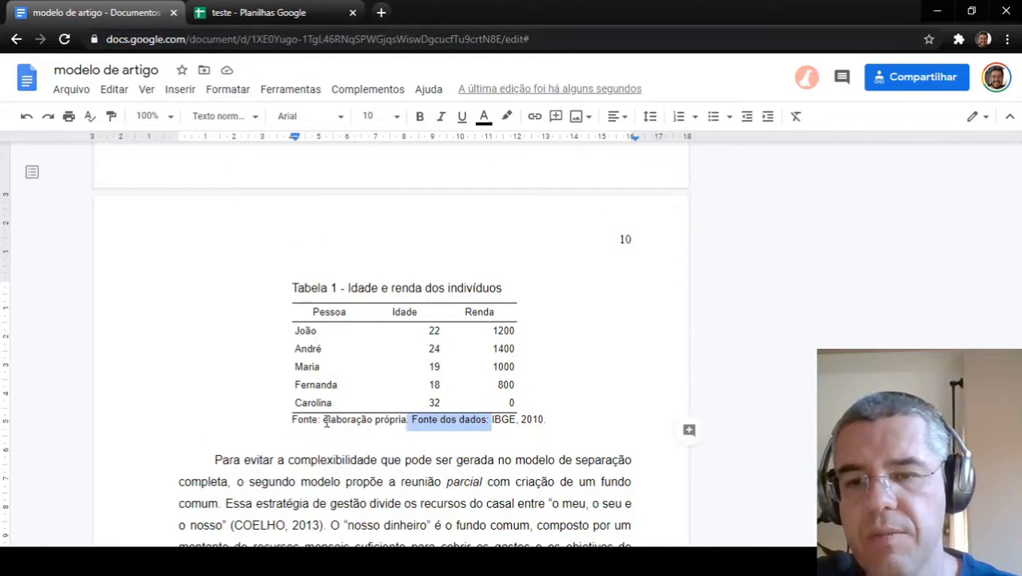
key("BackSpace")
key("Down")
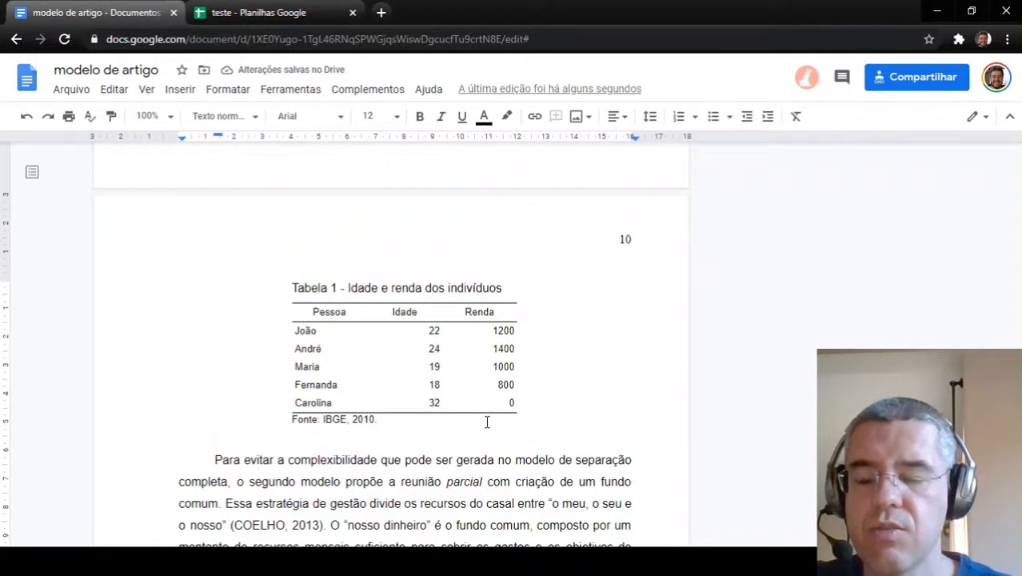
- Switch to the teste spreadsheet and set the age in cell F11 to 29
left_click(290, 8)
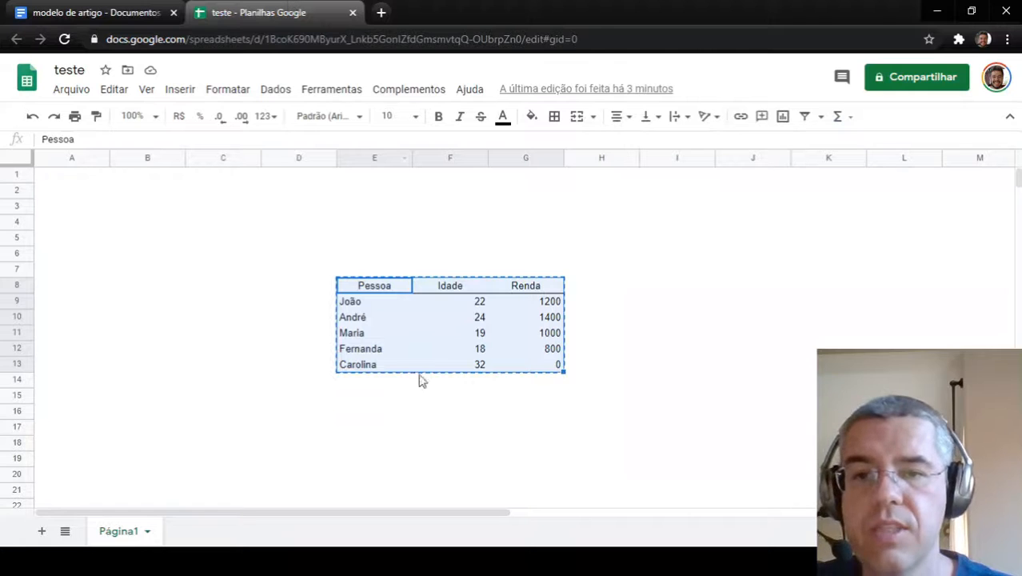
left_click(424, 445)
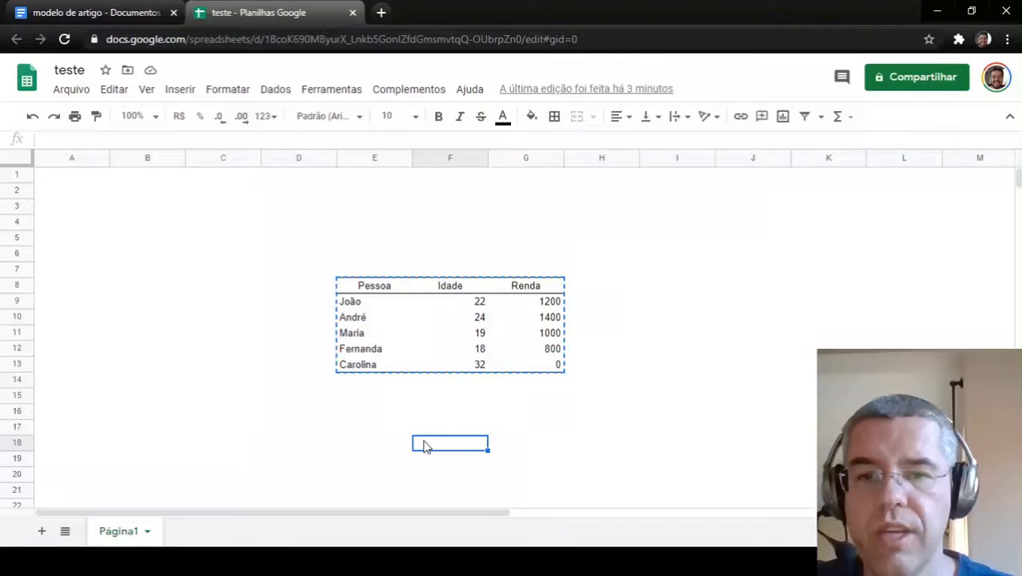
left_click(481, 335)
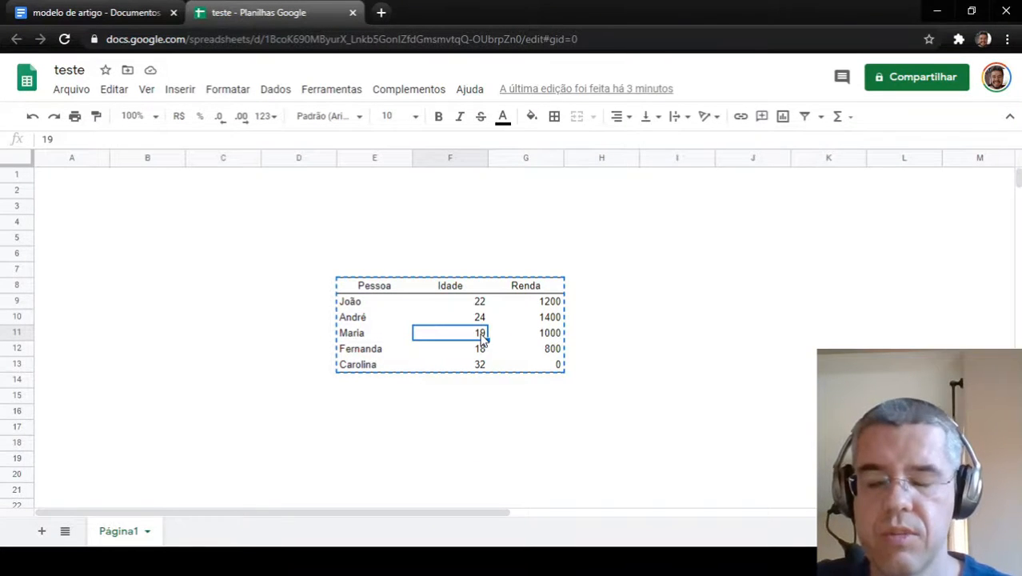
type("29")
key("Return")
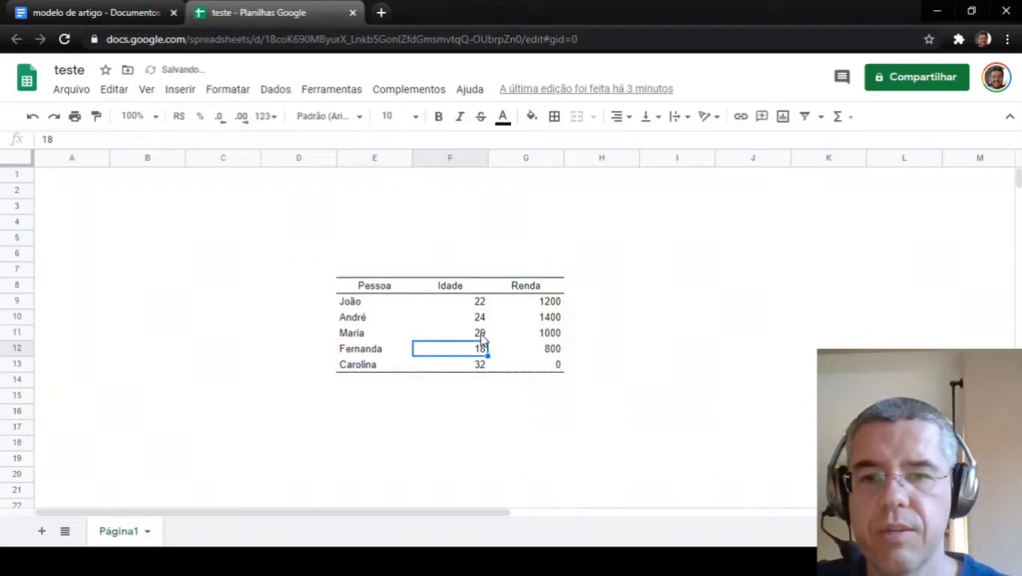
- Return to the article document and update the linked table with the age changed in the spreadsheet
left_click(102, 10)
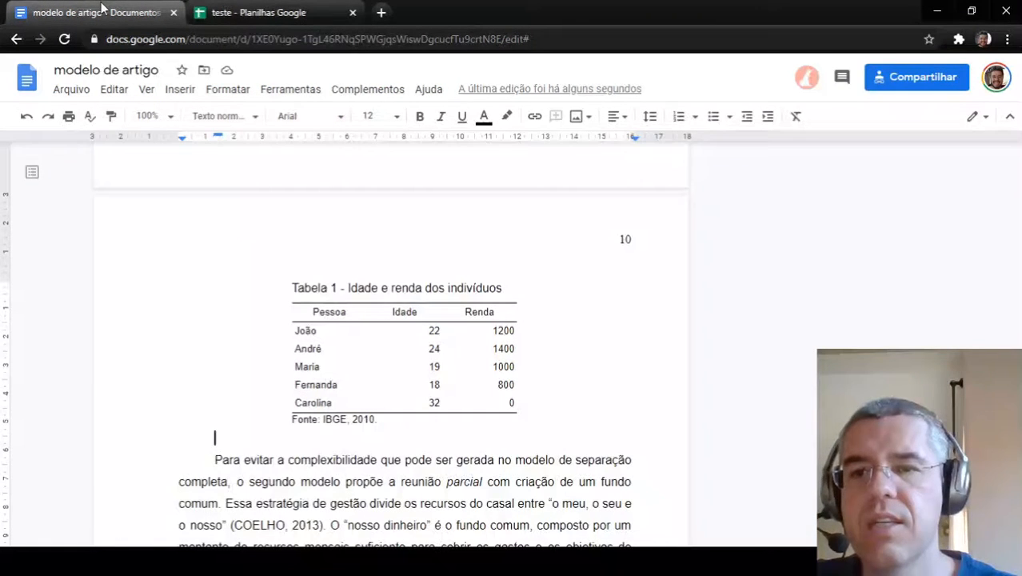
left_click(441, 374)
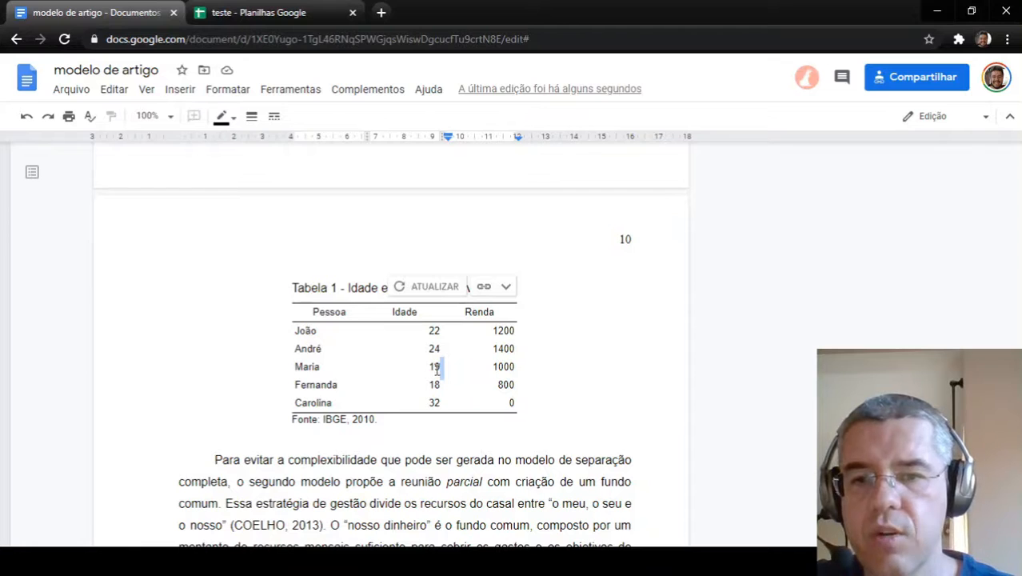
left_click(439, 289)
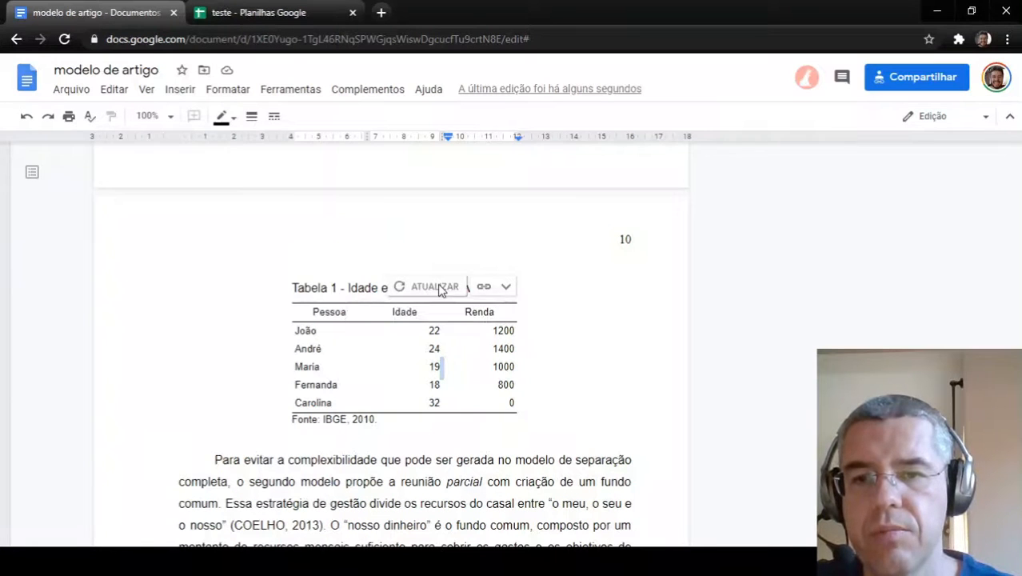
left_click(434, 454)
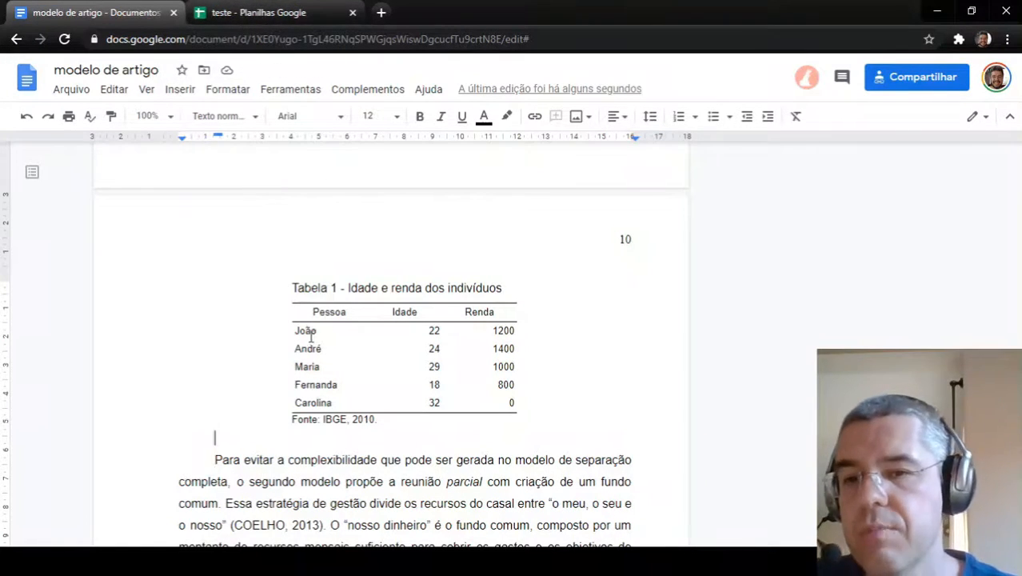
- Give the table's first data row a light green cell background through the table properties, and undo the shading
left_click_drag(306, 331, 484, 336)
right_click(365, 330)
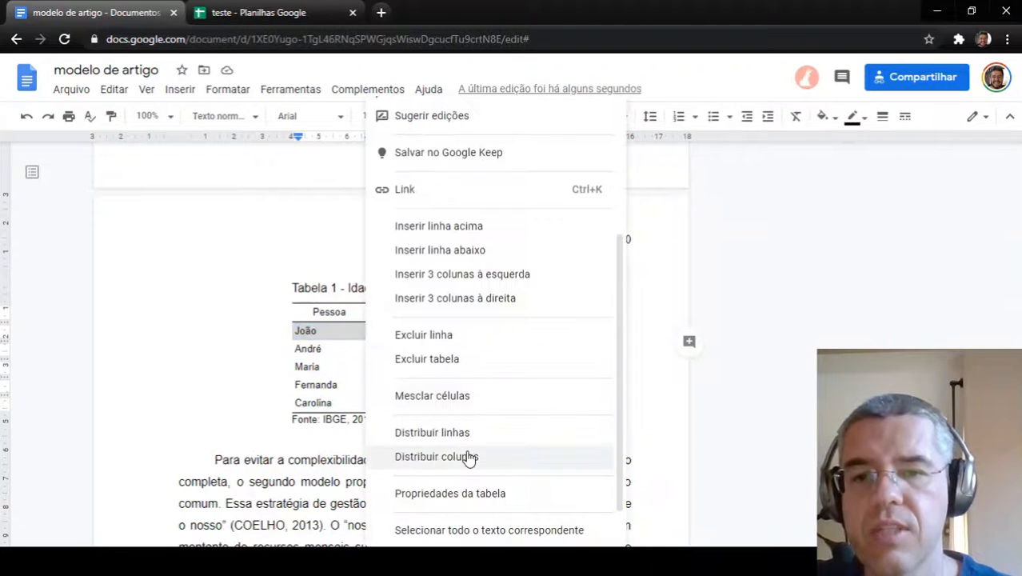
left_click(489, 493)
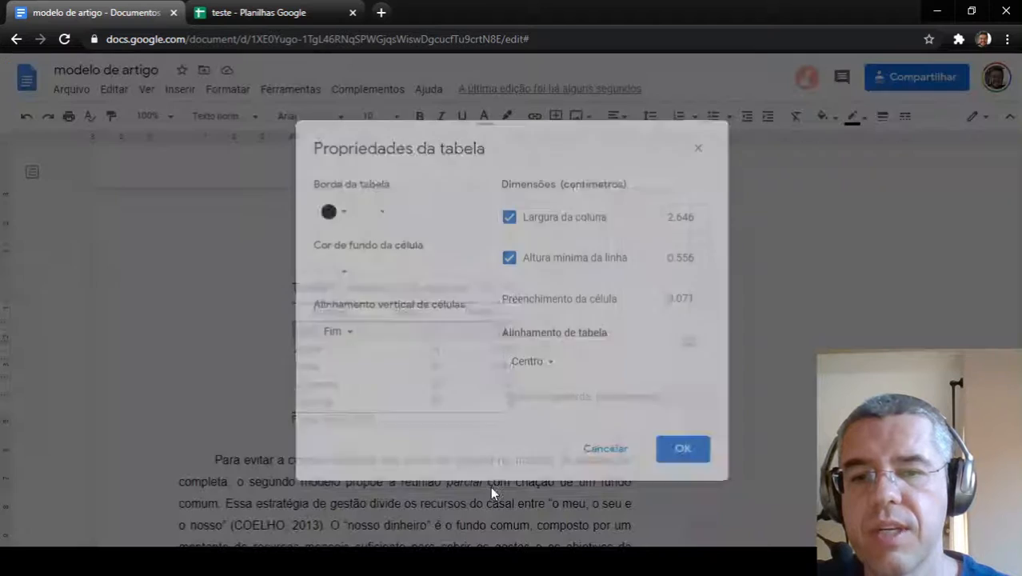
left_click(343, 273)
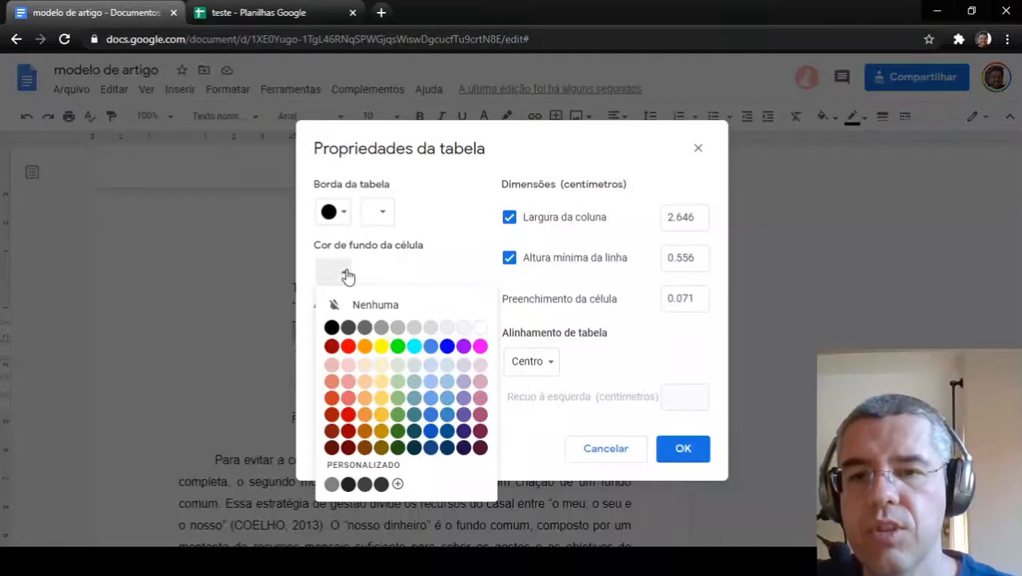
left_click(400, 390)
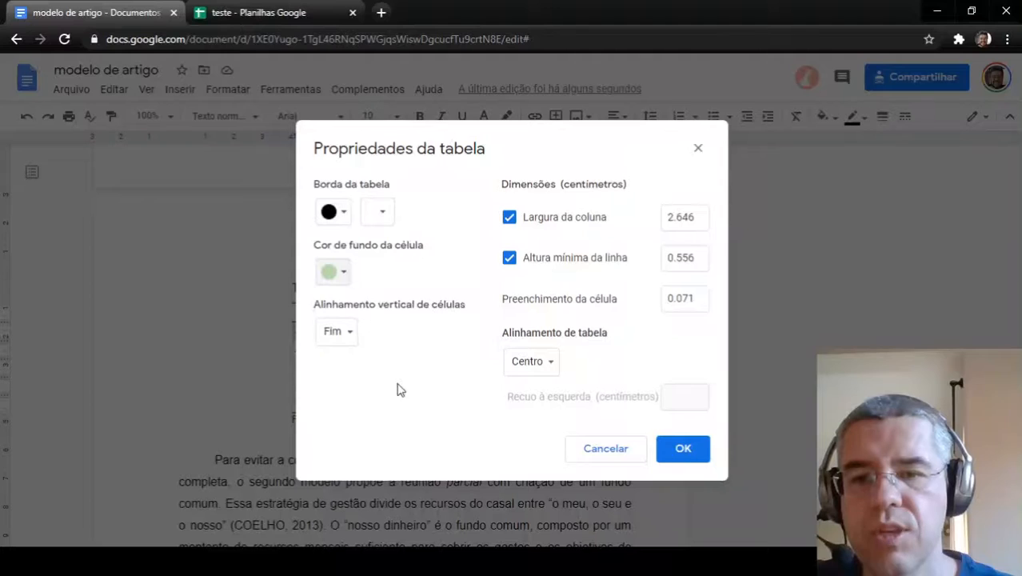
left_click(703, 453)
left_click(559, 447)
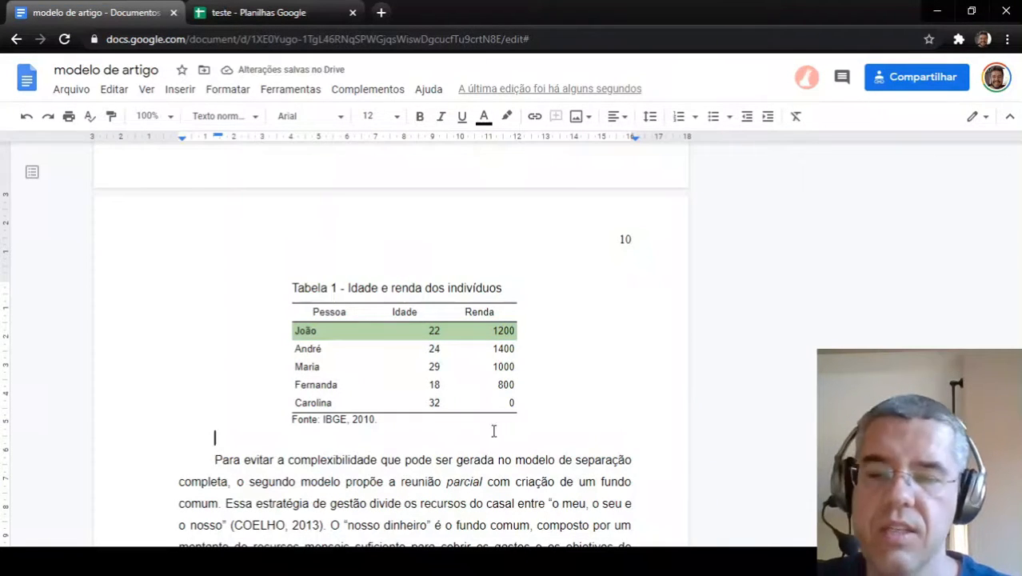
key("ctrl+z")
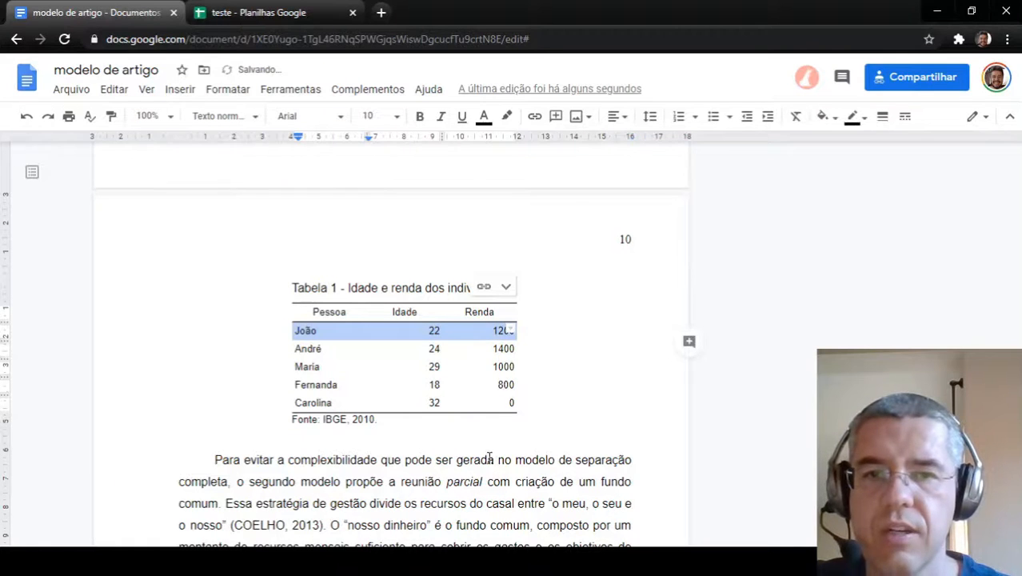
left_click(366, 490)
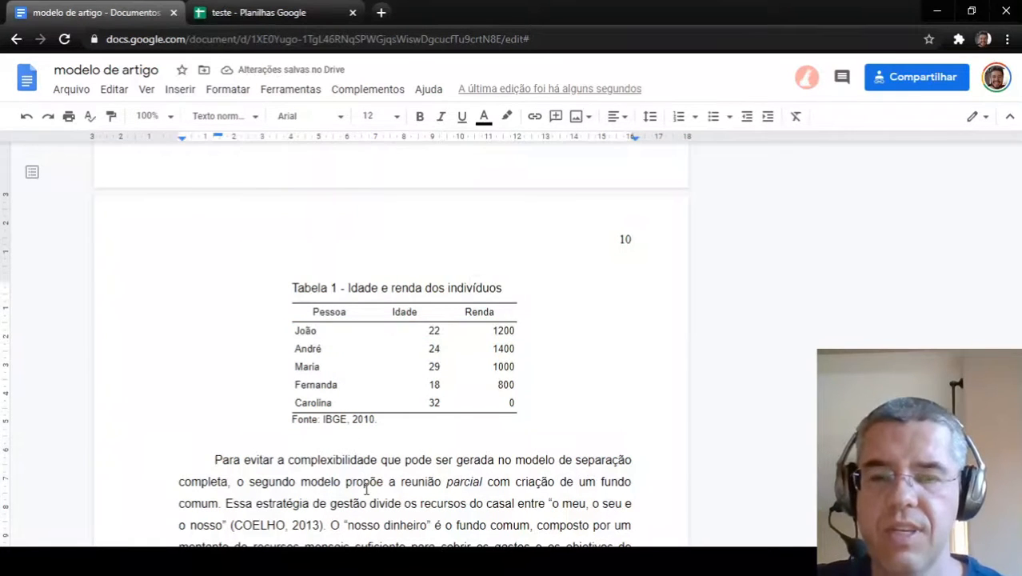
- In the teste spreadsheet, apply alternating colors to the whole table in E8:G13
key("ctrl+Tab")
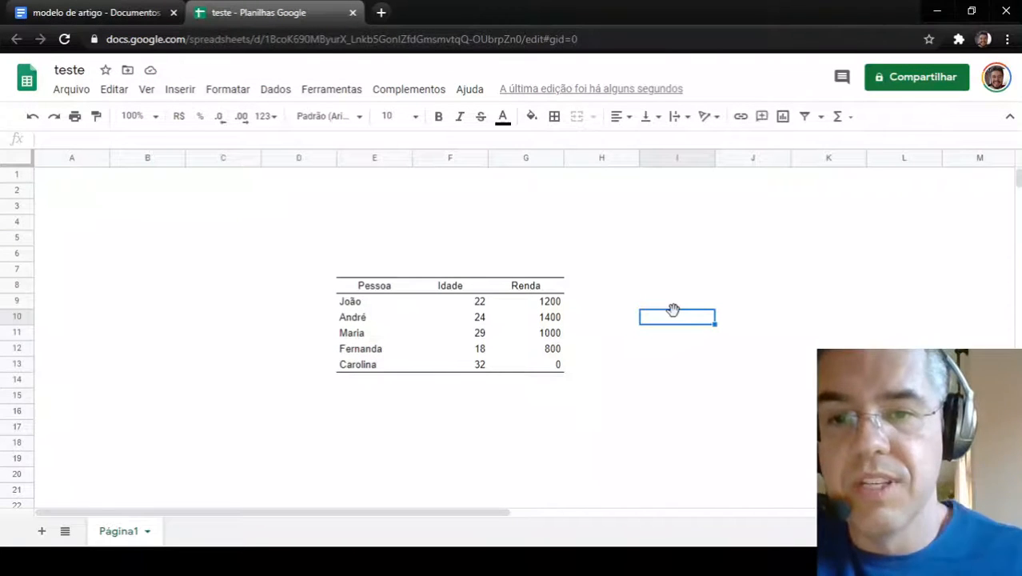
left_click(343, 290)
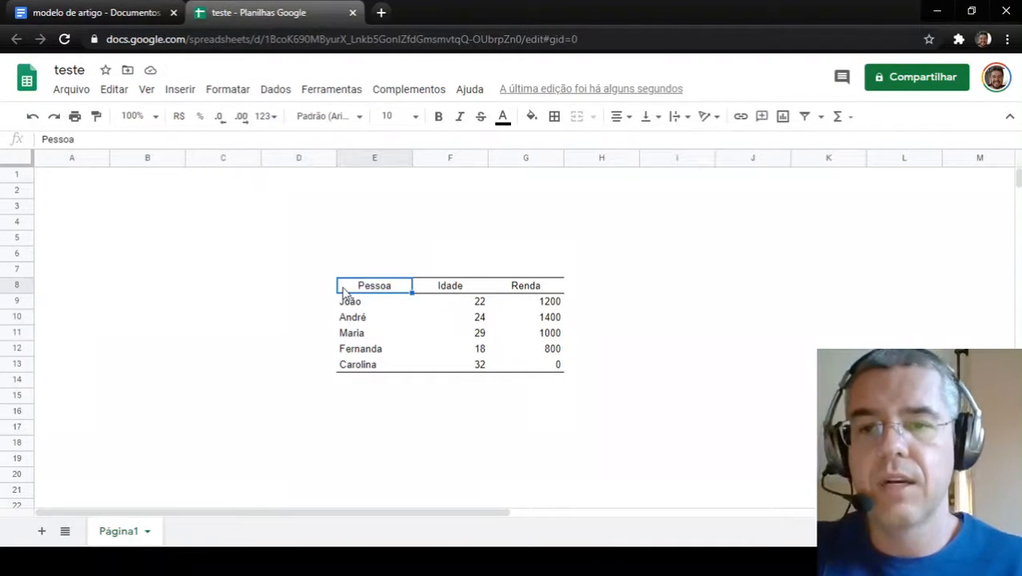
key("shift+Down")
key("shift+Down")
key("shift+Down")
key("shift+Down")
key("shift+Down")
key("shift+Right")
key("shift+Right")
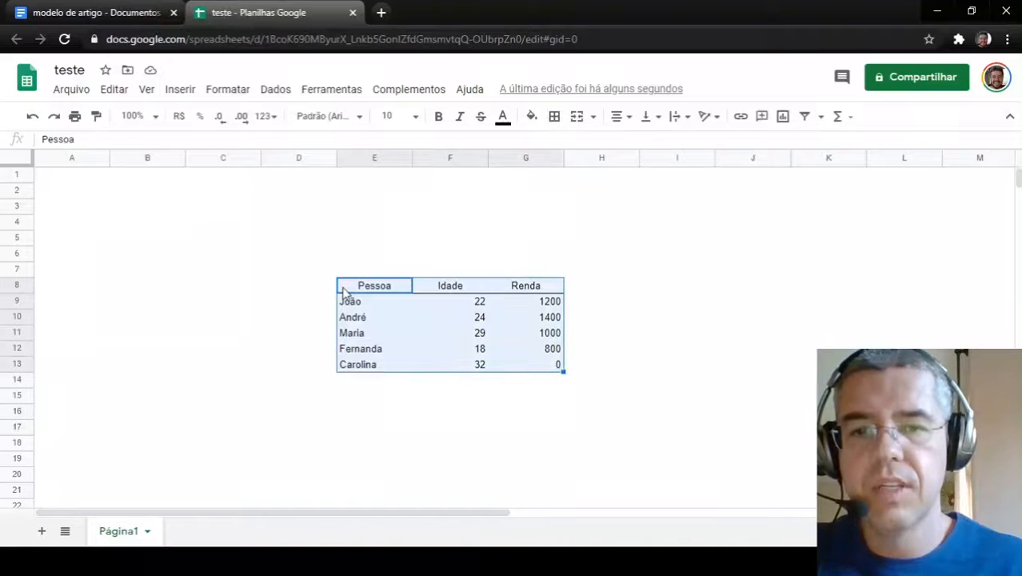
left_click(227, 93)
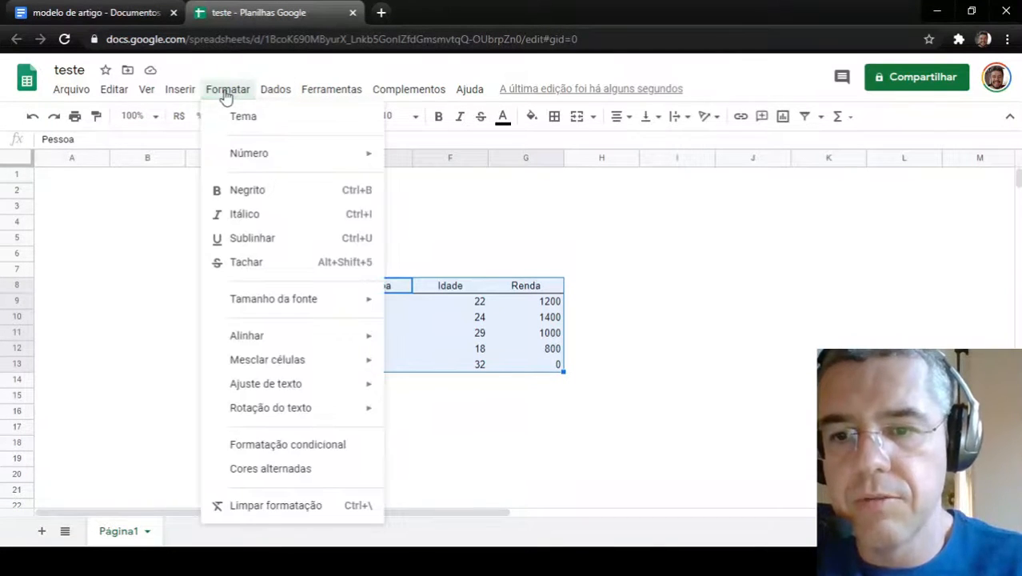
left_click(270, 470)
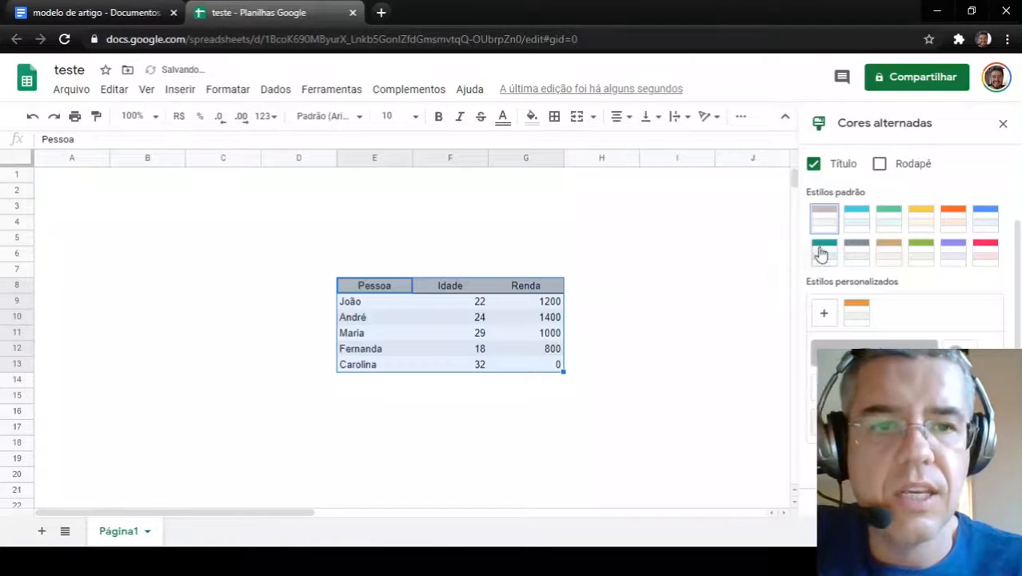
- Try the cyan and yellow default styles for the alternating colors, and settle on the slate-gray style
left_click(853, 223)
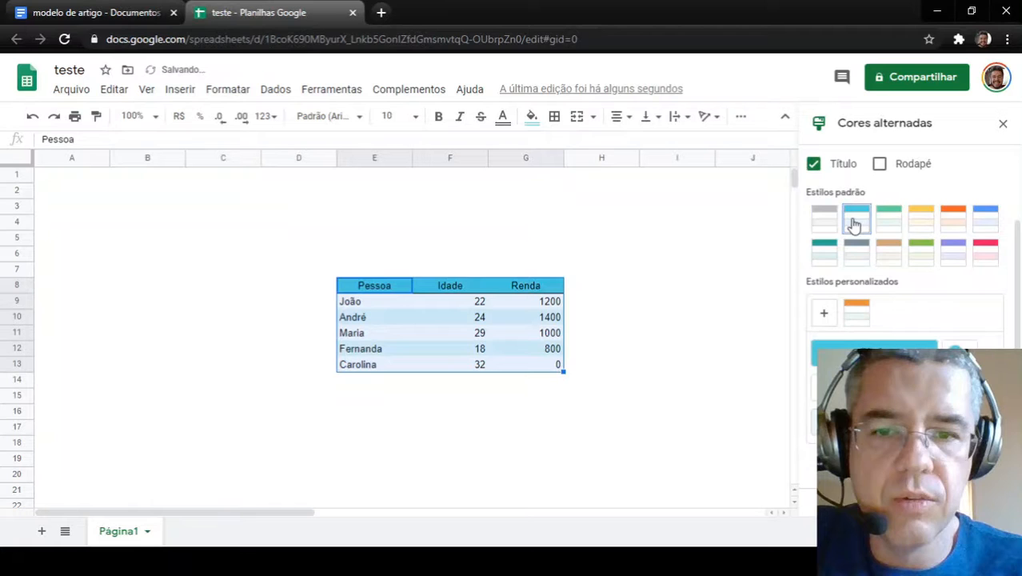
left_click(920, 226)
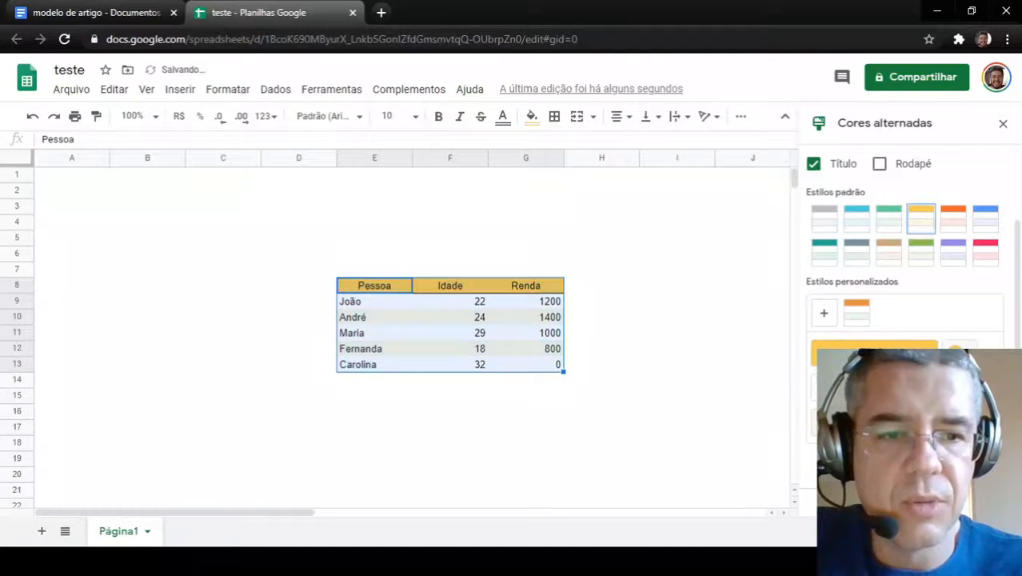
left_click(857, 256)
left_click(674, 258)
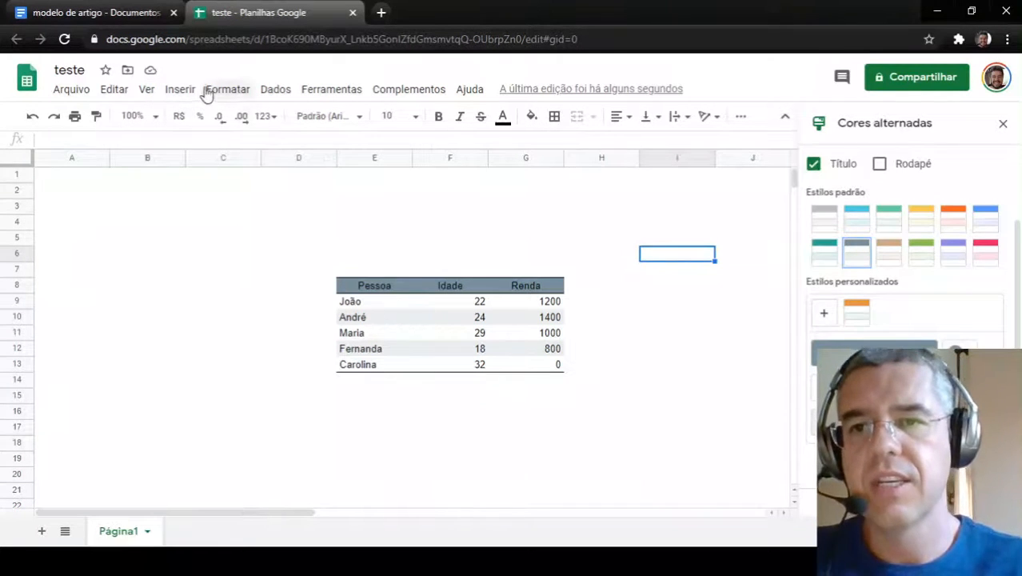
- Switch to the article document and update the linked table to bring in the spreadsheet's alternating colors
left_click(110, 13)
left_click(412, 424)
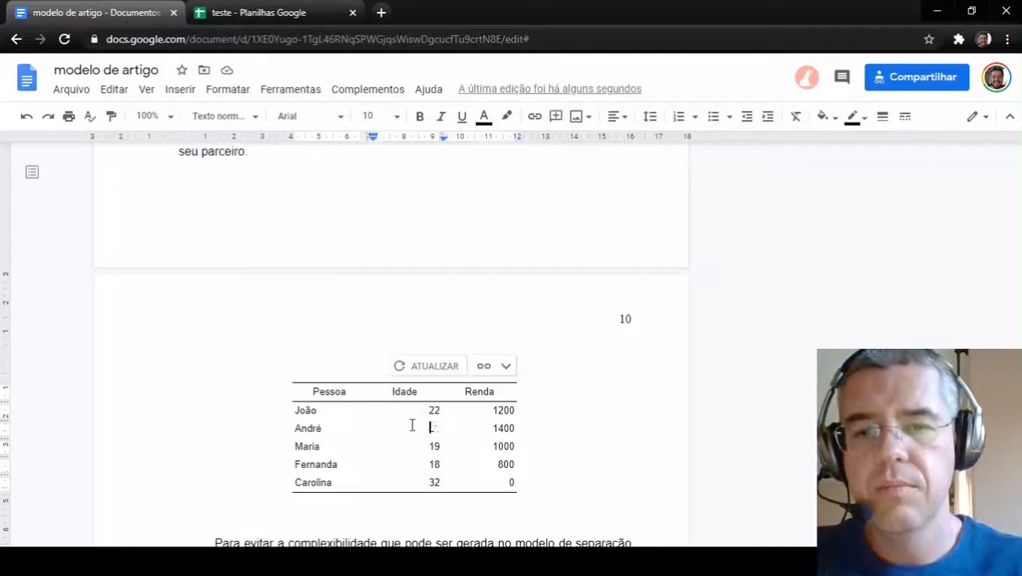
left_click(425, 369)
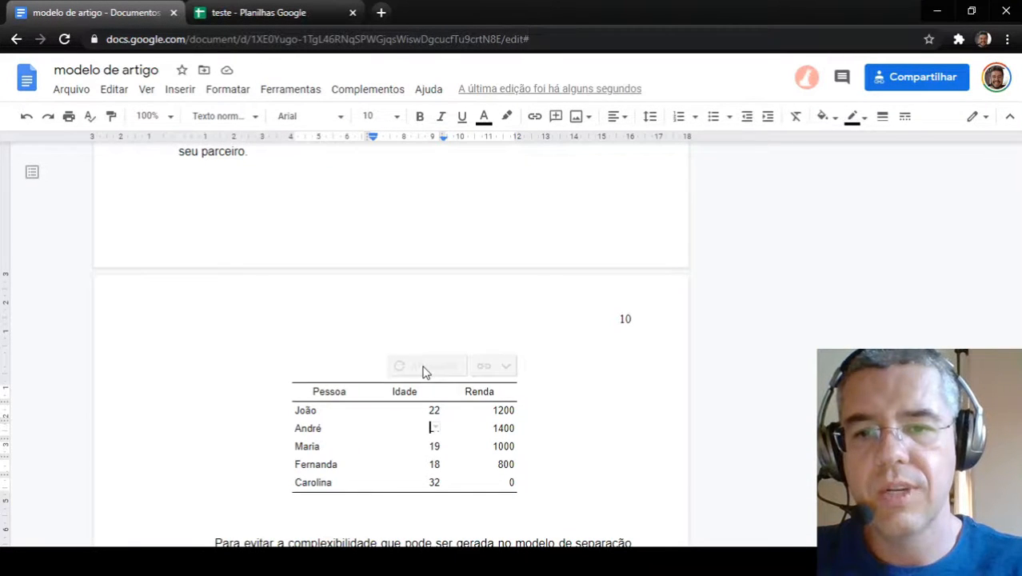